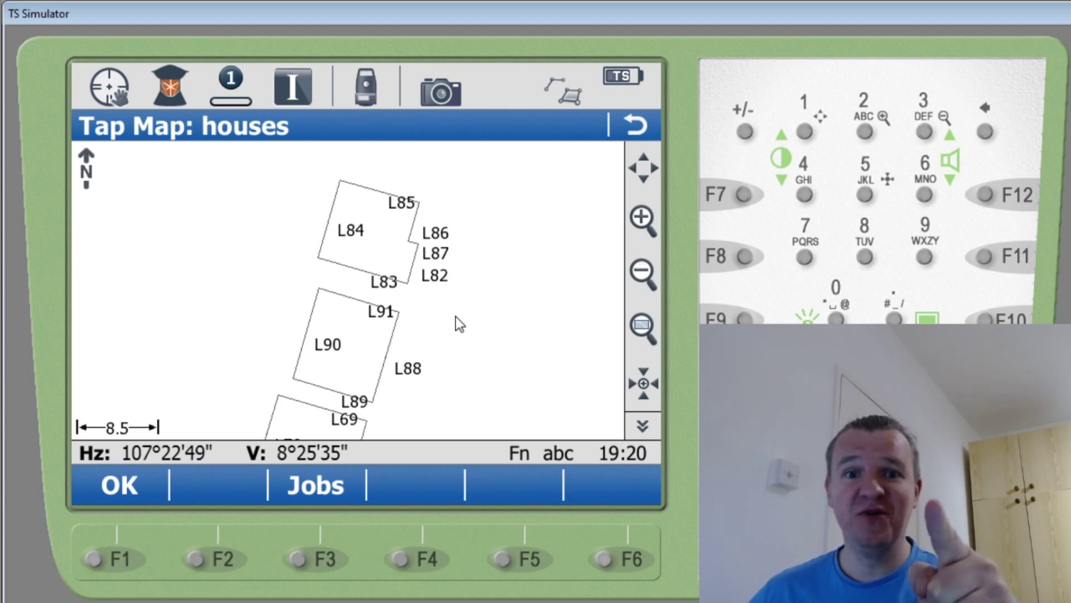
Step: Drag the Tap Map upward to bring house outlines L70, L68 and L73 into view
{"action": "left_click_drag", "start_coordinate": [455, 316], "coordinate": [452, 282]}
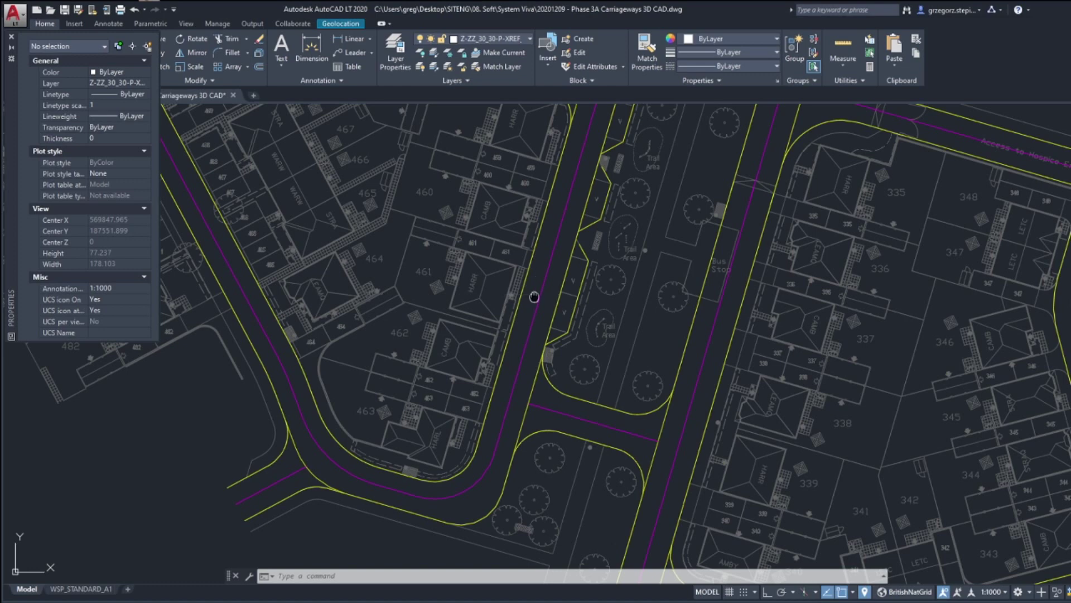
Step: Shift the AutoCAD site plan right and zoom around plots 460–464
{"action": "middle_click_drag", "start_coordinate": [535, 296], "coordinate": [574, 296]}
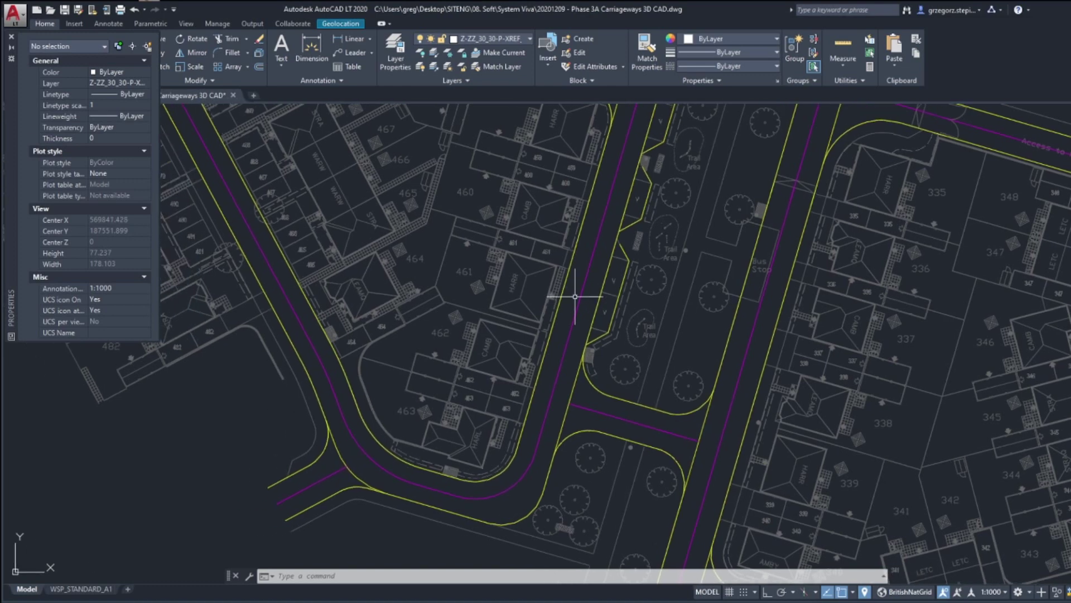
{"action": "scroll", "coordinate": [575, 297], "scroll_direction": "down", "scroll_amount": 2}
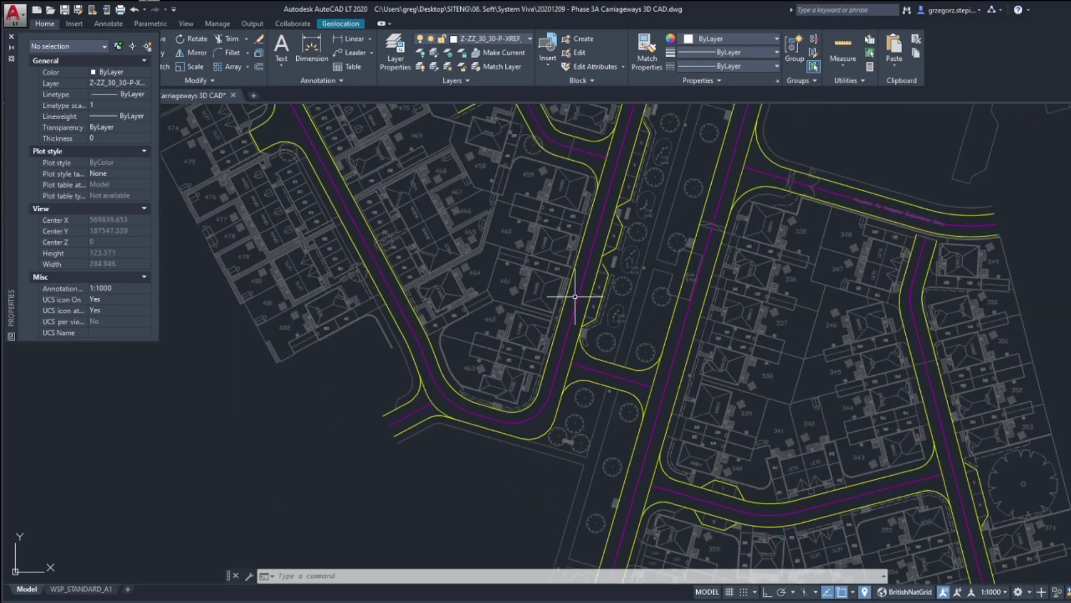
{"action": "scroll", "coordinate": [547, 268], "scroll_direction": "down", "scroll_amount": 2}
{"action": "scroll", "coordinate": [503, 283], "scroll_direction": "down", "scroll_amount": 1}
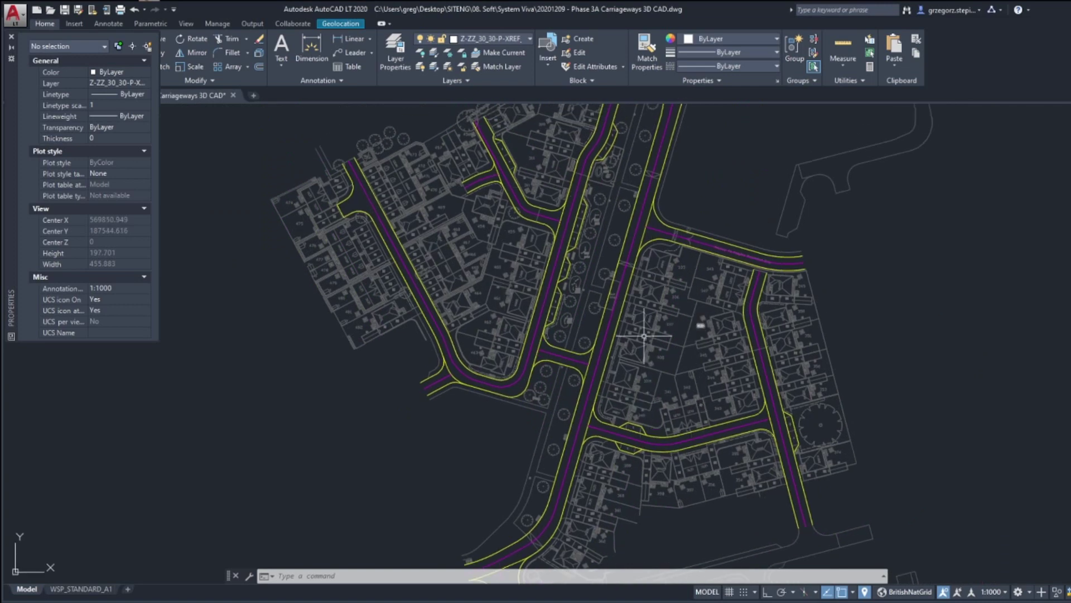
{"action": "scroll", "coordinate": [574, 304], "scroll_direction": "up", "scroll_amount": 6}
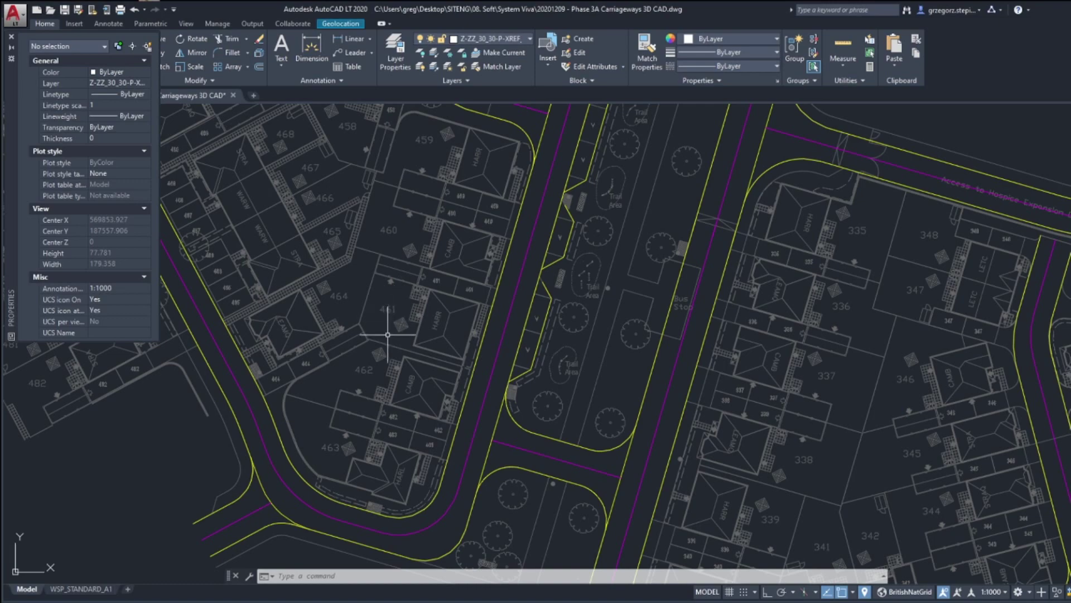
{"action": "scroll", "coordinate": [388, 335], "scroll_direction": "up", "scroll_amount": 3}
Step: Pan down-left over plots 461–463, then bring up Foundation Layout Sheet 6 in Bluebeam Revu
{"action": "scroll", "coordinate": [388, 334], "scroll_direction": "down", "scroll_amount": 7}
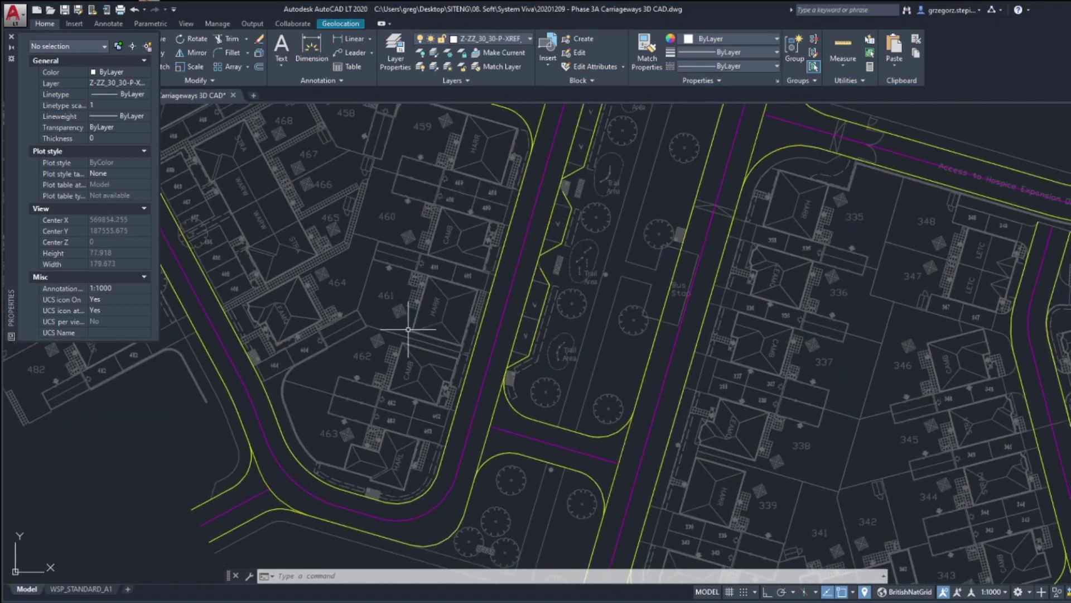
{"action": "scroll", "coordinate": [447, 248], "scroll_direction": "up", "scroll_amount": 4}
{"action": "scroll", "coordinate": [447, 249], "scroll_direction": "up", "scroll_amount": 3}
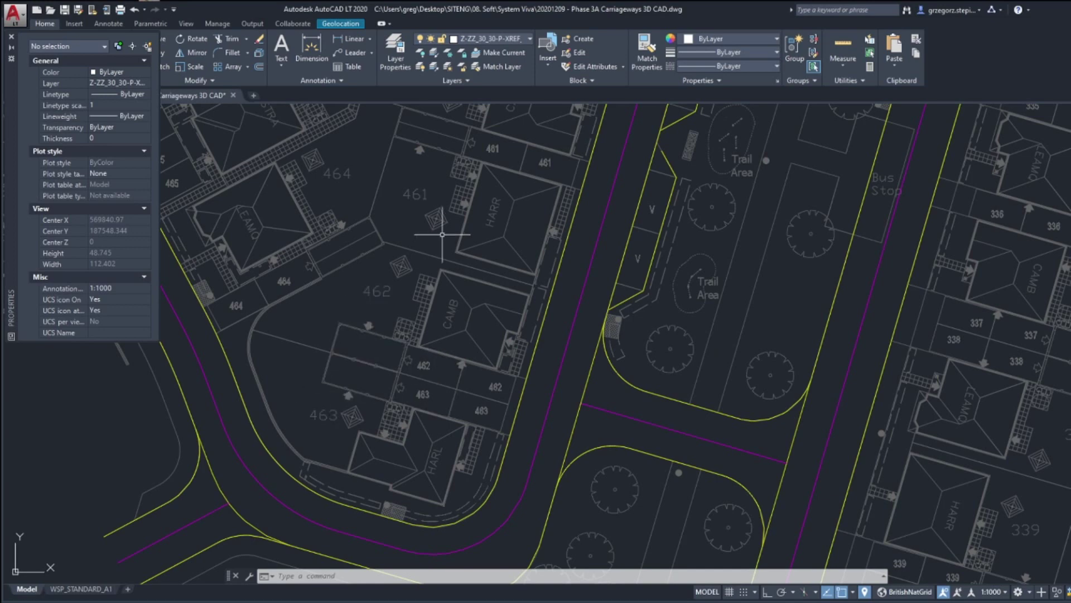
{"action": "scroll", "coordinate": [440, 236], "scroll_direction": "down", "scroll_amount": 3}
{"action": "middle_click_drag", "start_coordinate": [442, 233], "coordinate": [415, 270]}
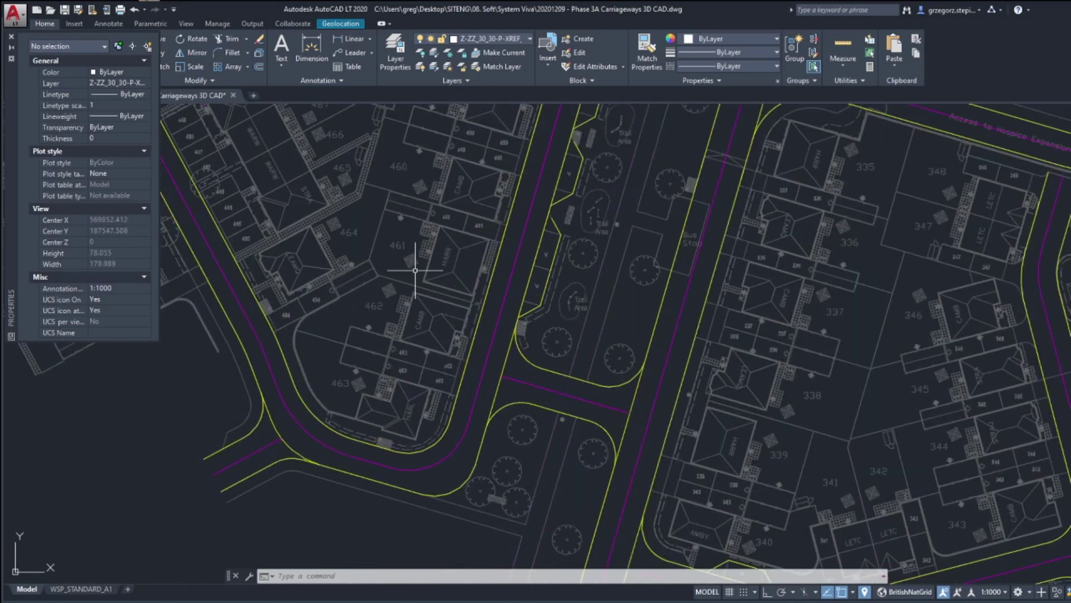
{"action": "key", "text": "alt+Tab"}
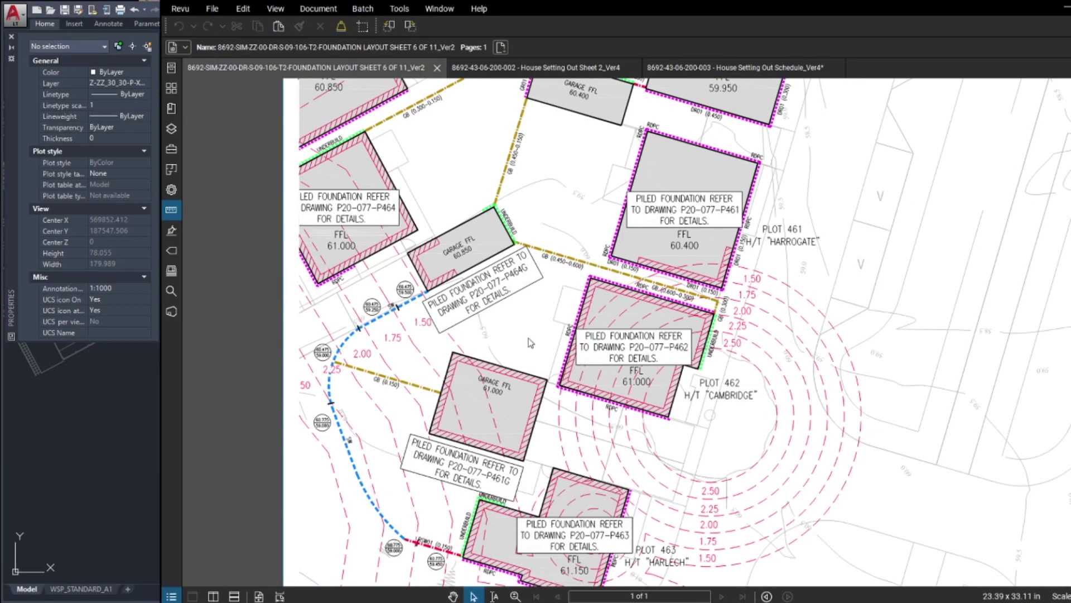
Step: Zoom in and out around the Bluebeam Revu foundation layout sheet
{"action": "scroll", "coordinate": [549, 328], "scroll_direction": "up", "scroll_amount": 3}
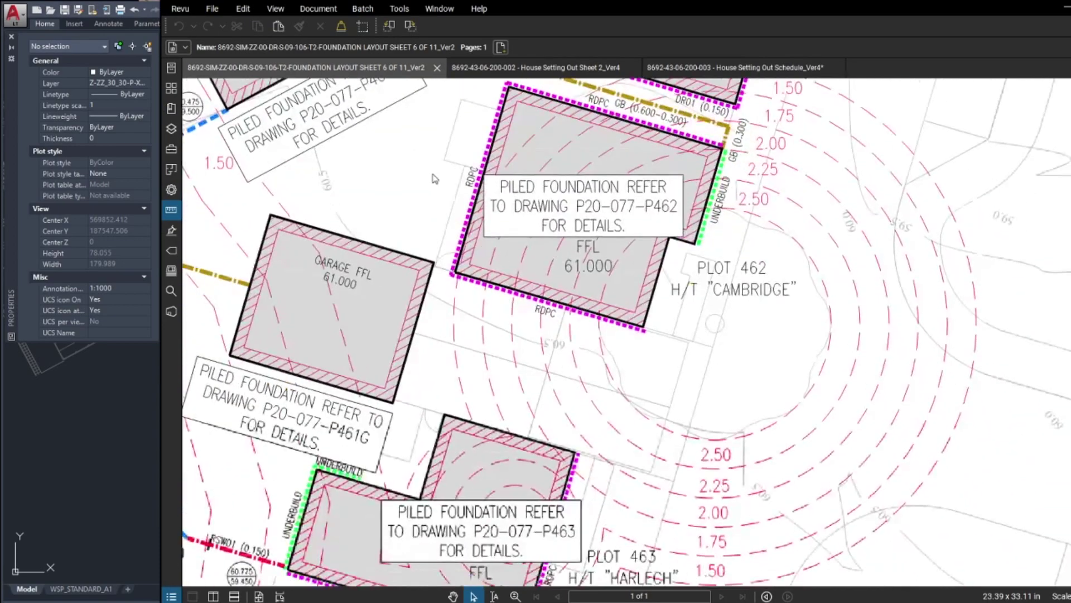
{"action": "scroll", "coordinate": [534, 216], "scroll_direction": "down", "scroll_amount": 3}
{"action": "scroll", "coordinate": [533, 215], "scroll_direction": "down", "scroll_amount": 2}
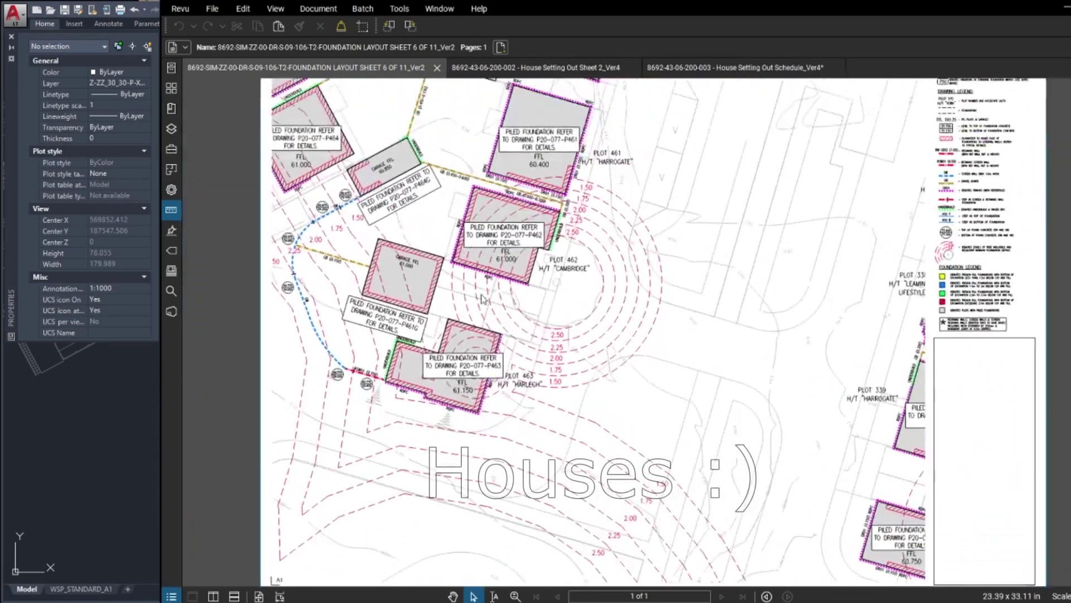
{"action": "scroll", "coordinate": [527, 287], "scroll_direction": "up", "scroll_amount": 2}
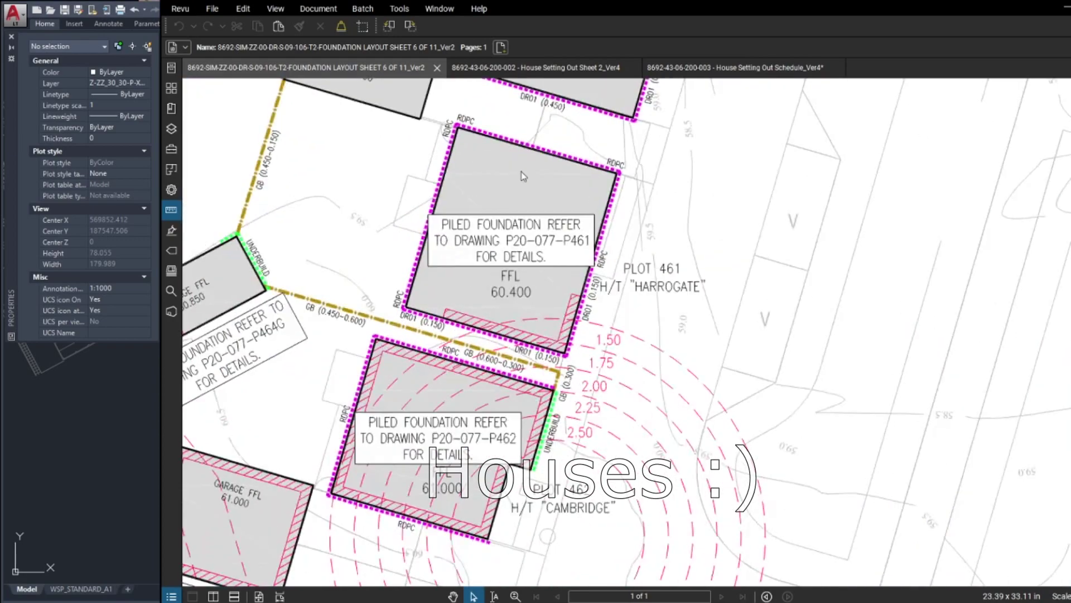
{"action": "scroll", "coordinate": [526, 287], "scroll_direction": "up", "scroll_amount": 1}
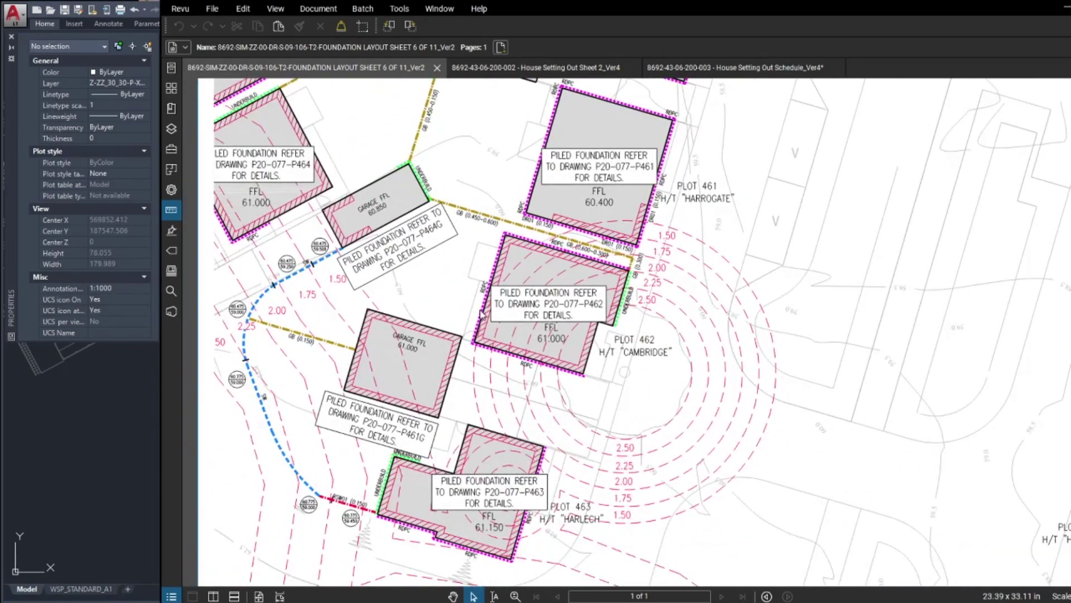
{"action": "scroll", "coordinate": [466, 315], "scroll_direction": "up", "scroll_amount": 3}
{"action": "scroll", "coordinate": [467, 289], "scroll_direction": "down", "scroll_amount": 5}
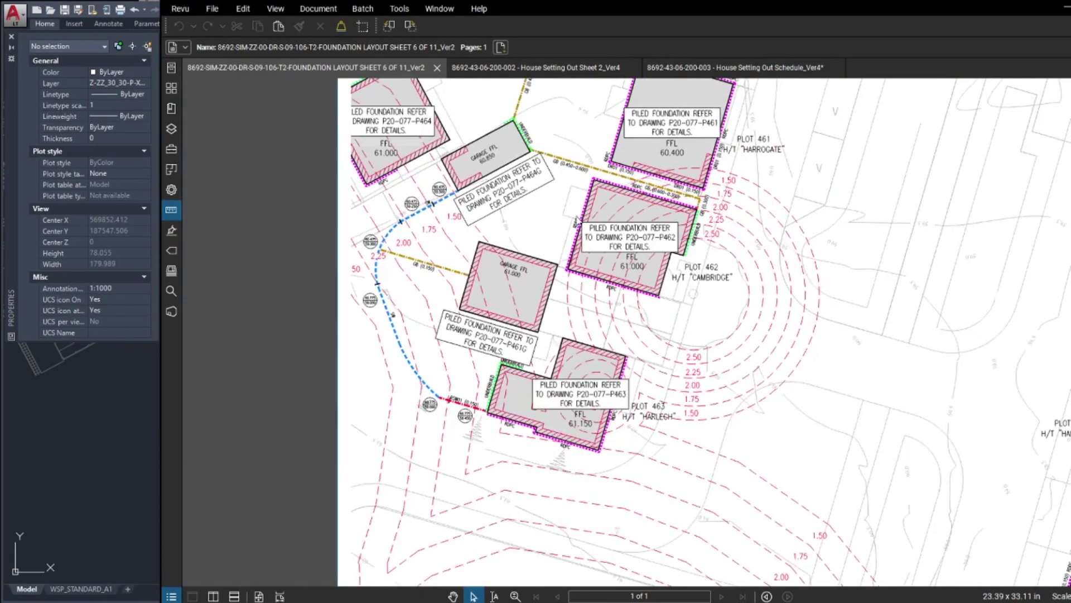
{"action": "scroll", "coordinate": [483, 284], "scroll_direction": "up", "scroll_amount": 1}
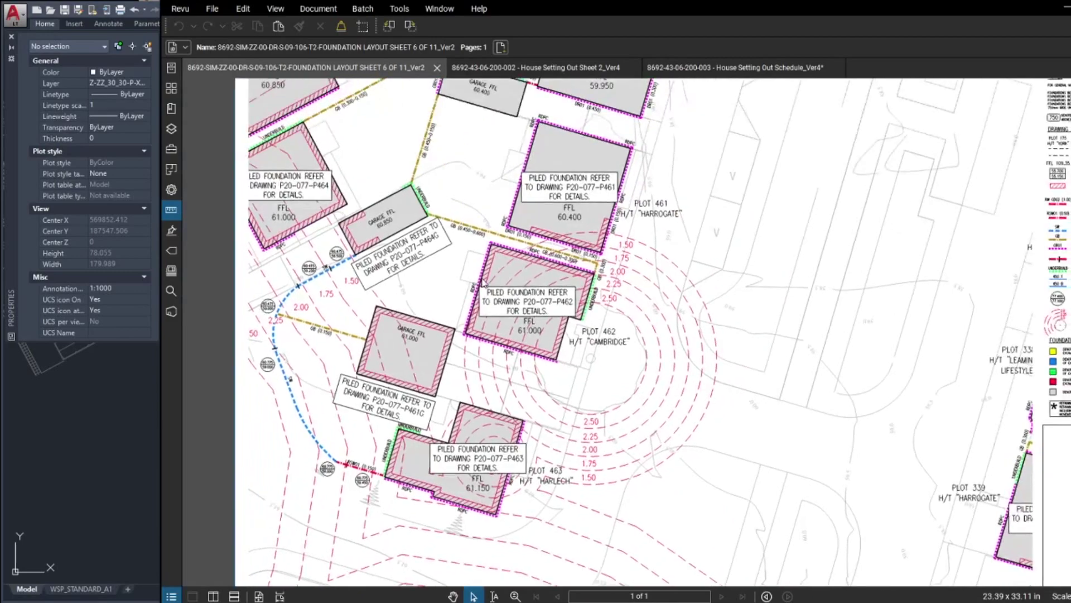
Step: Inspect House Setting Out Sheet 2 near plot 463, then open the House Setting Out Schedule
{"action": "left_click", "coordinate": [513, 68]}
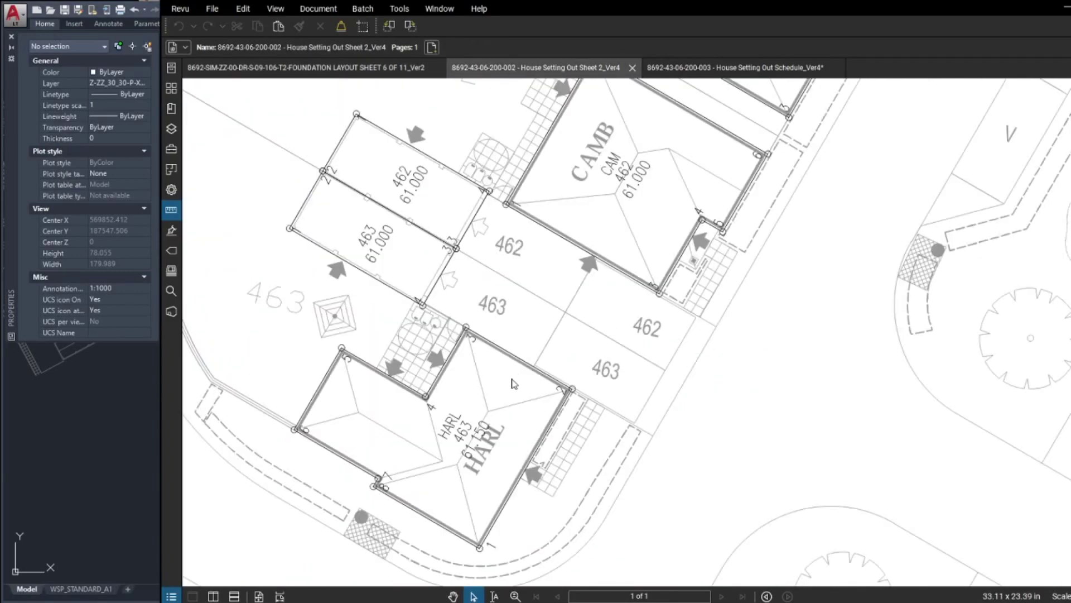
{"action": "scroll", "coordinate": [514, 383], "scroll_direction": "down", "scroll_amount": 1}
{"action": "middle_click_drag", "start_coordinate": [503, 368], "coordinate": [491, 296]}
{"action": "scroll", "coordinate": [416, 300], "scroll_direction": "up", "scroll_amount": 4}
{"action": "scroll", "coordinate": [415, 300], "scroll_direction": "down", "scroll_amount": 5}
{"action": "scroll", "coordinate": [398, 361], "scroll_direction": "up", "scroll_amount": 1}
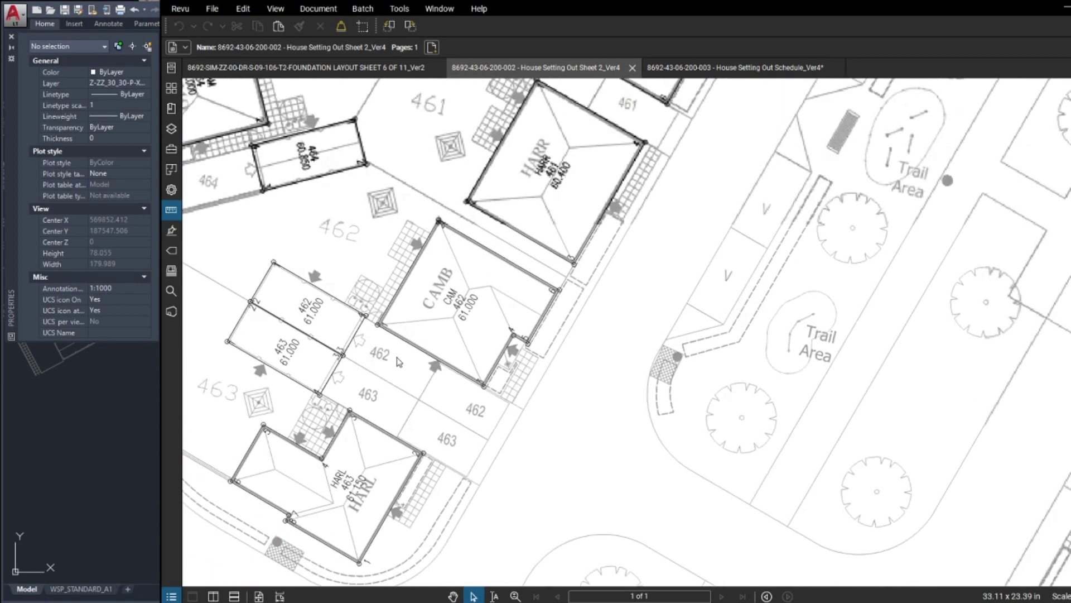
{"action": "scroll", "coordinate": [396, 357], "scroll_direction": "down", "scroll_amount": 2}
{"action": "scroll", "coordinate": [439, 273], "scroll_direction": "up", "scroll_amount": 4}
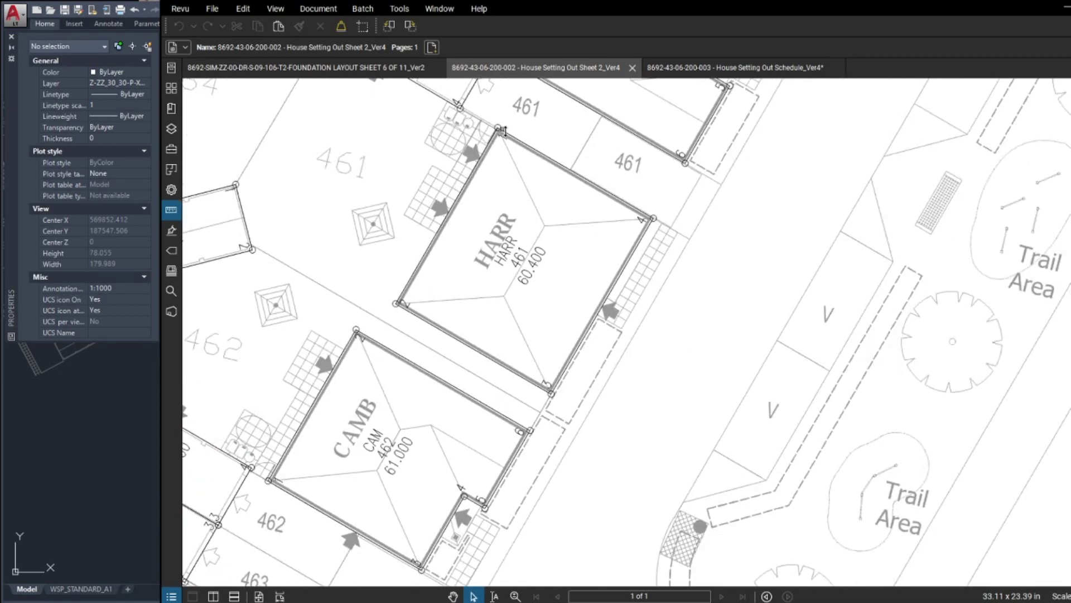
{"action": "scroll", "coordinate": [413, 291], "scroll_direction": "down", "scroll_amount": 2}
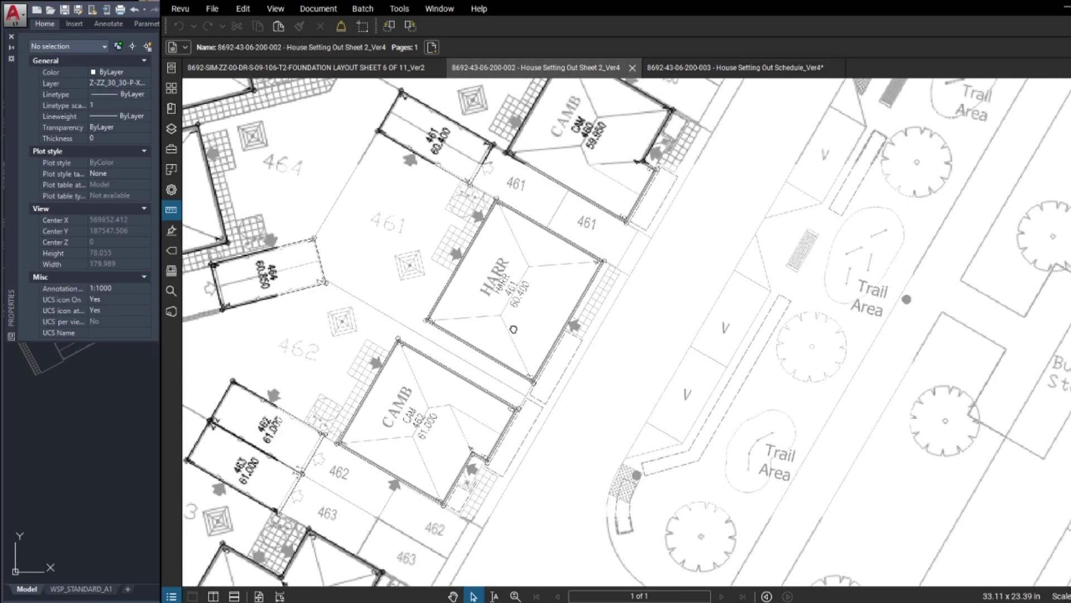
{"action": "left_click", "coordinate": [686, 70]}
{"action": "scroll", "coordinate": [461, 366], "scroll_direction": "down", "scroll_amount": 5}
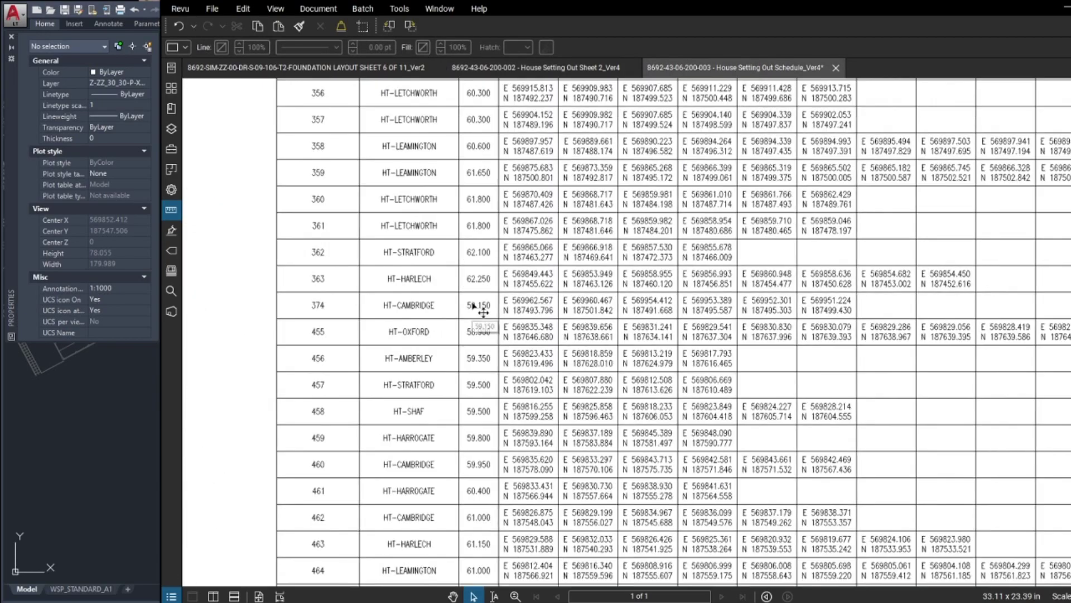
Step: Scroll through schedule rows for plots 361–470, then return to the AutoCAD drawing
{"action": "scroll", "coordinate": [461, 365], "scroll_direction": "up", "scroll_amount": 2}
{"action": "scroll", "coordinate": [461, 360], "scroll_direction": "down", "scroll_amount": 3}
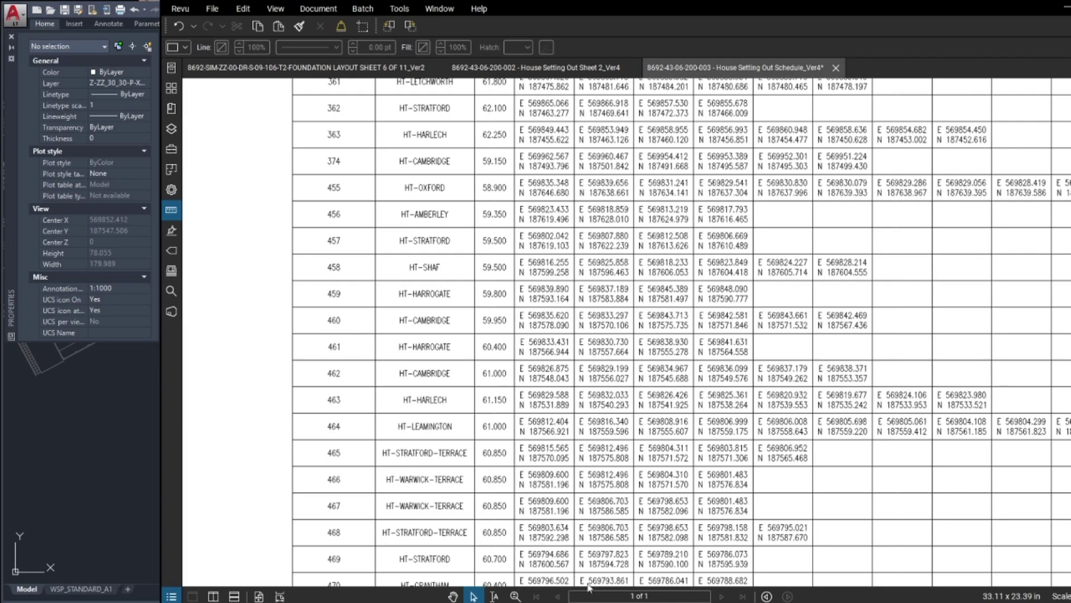
{"action": "key", "text": "alt+Tab"}
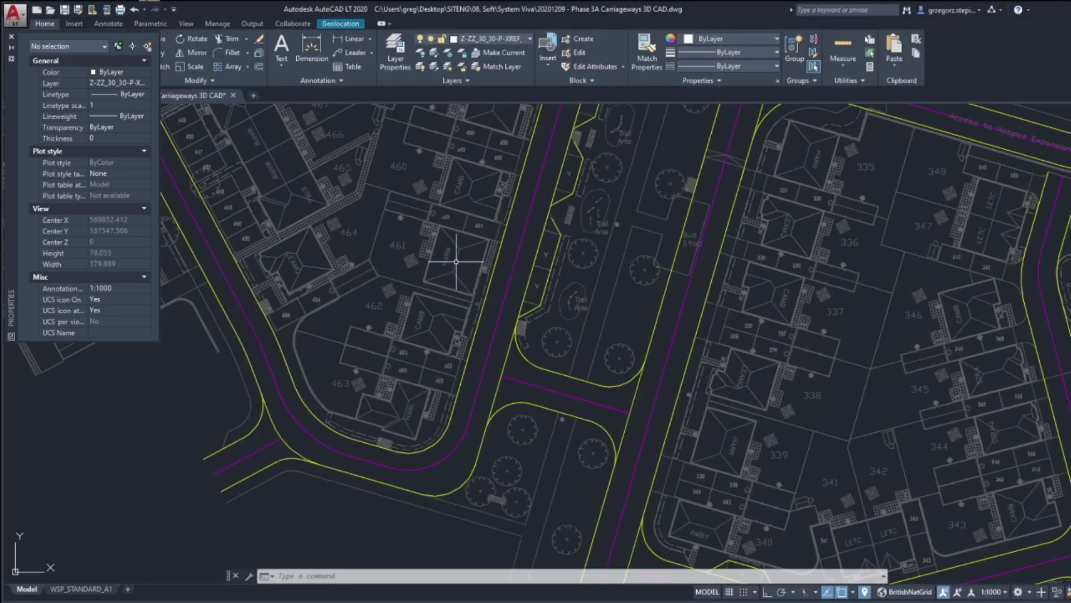
Step: Pan to plot 461 and zoom far in on a HARR house outline corner
{"action": "scroll", "coordinate": [455, 252], "scroll_direction": "down", "scroll_amount": 4}
{"action": "scroll", "coordinate": [459, 231], "scroll_direction": "up", "scroll_amount": 6}
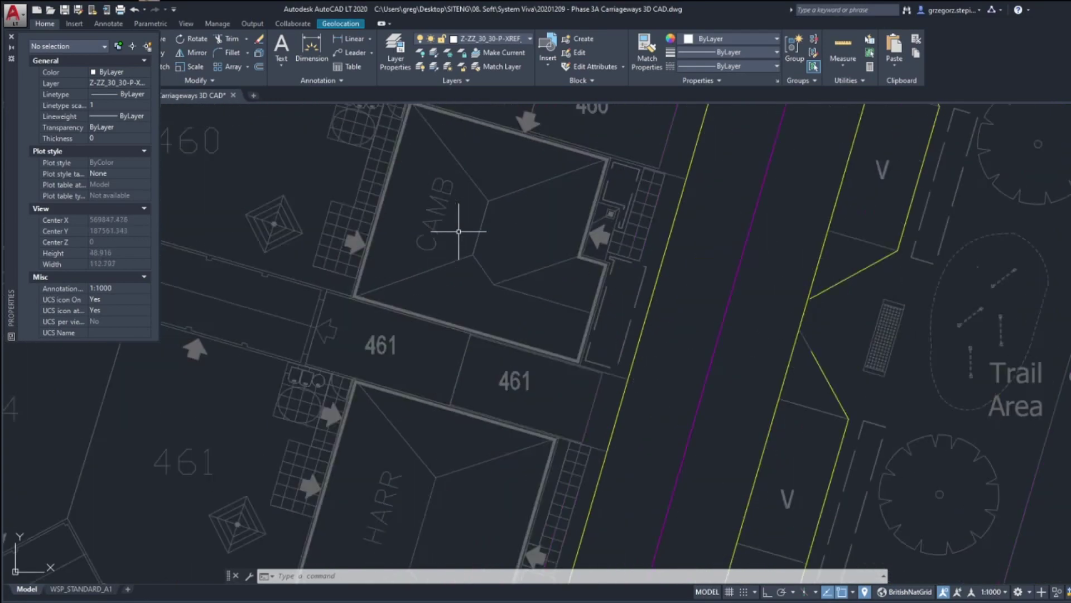
{"action": "scroll", "coordinate": [458, 231], "scroll_direction": "down", "scroll_amount": 2}
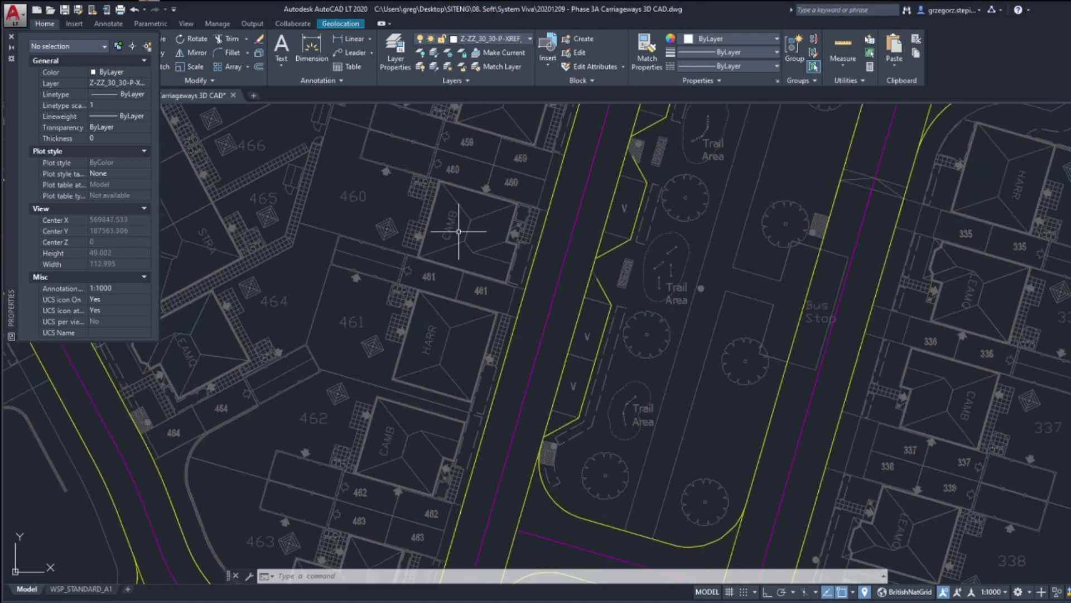
{"action": "middle_click_drag", "start_coordinate": [418, 318], "coordinate": [443, 327]}
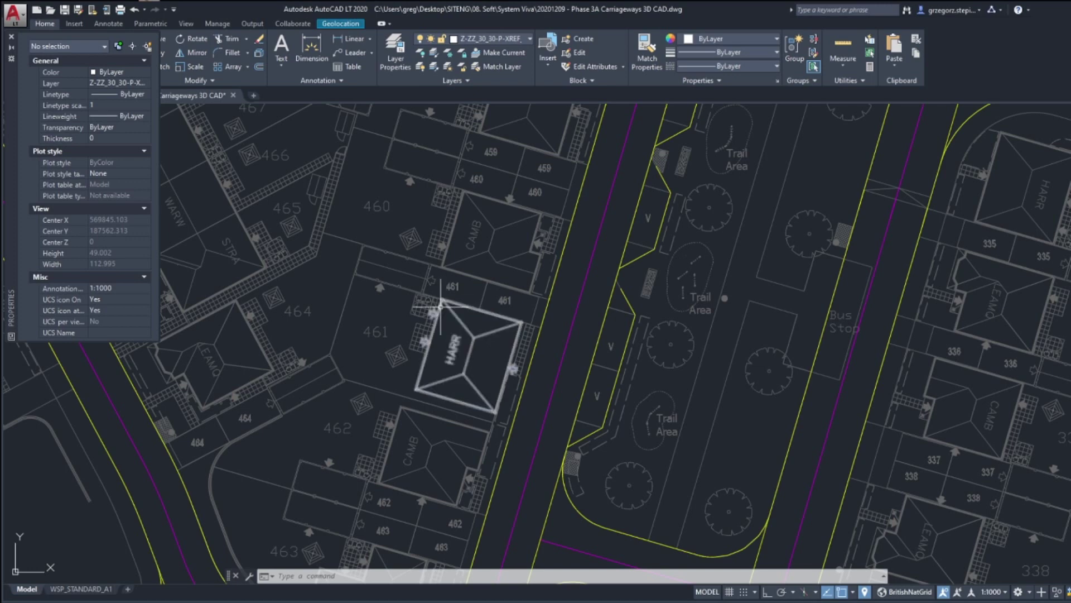
{"action": "scroll", "coordinate": [446, 318], "scroll_direction": "up", "scroll_amount": 7}
{"action": "scroll", "coordinate": [445, 281], "scroll_direction": "up", "scroll_amount": 10}
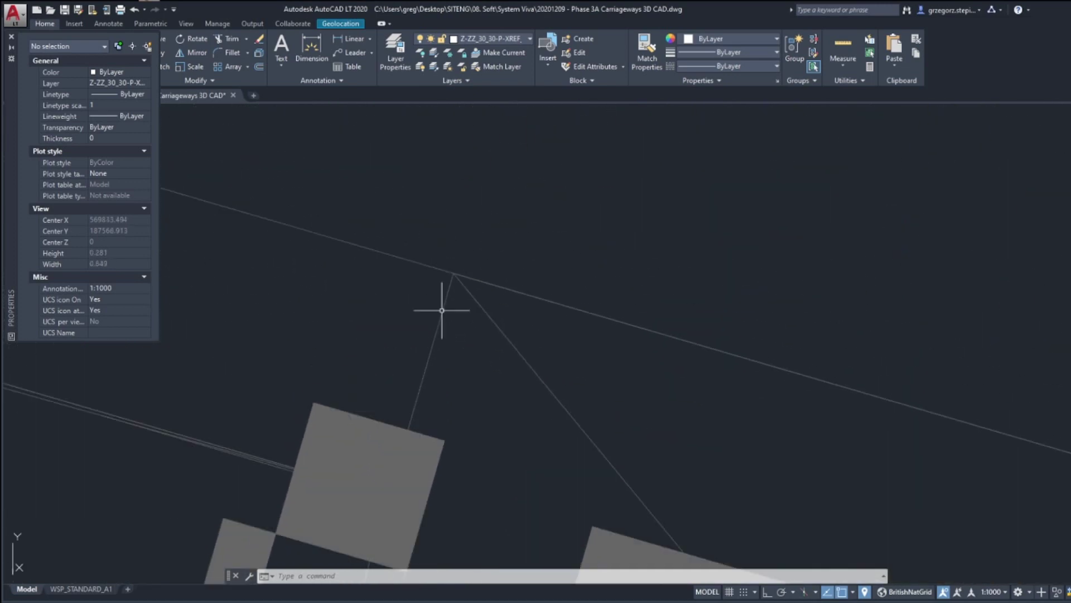
Step: Place a point on the plot 461 house corner vertex
{"action": "key", "text": "Return"}
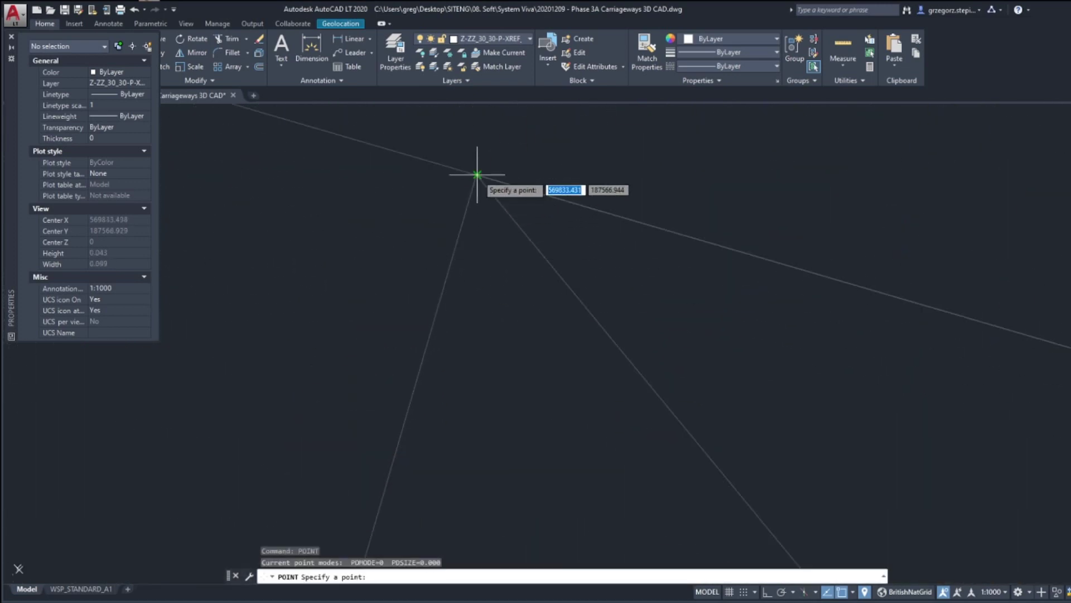
{"action": "left_click", "coordinate": [477, 177]}
{"action": "scroll", "coordinate": [545, 184], "scroll_direction": "up", "scroll_amount": 4}
{"action": "scroll", "coordinate": [396, 231], "scroll_direction": "down", "scroll_amount": 3}
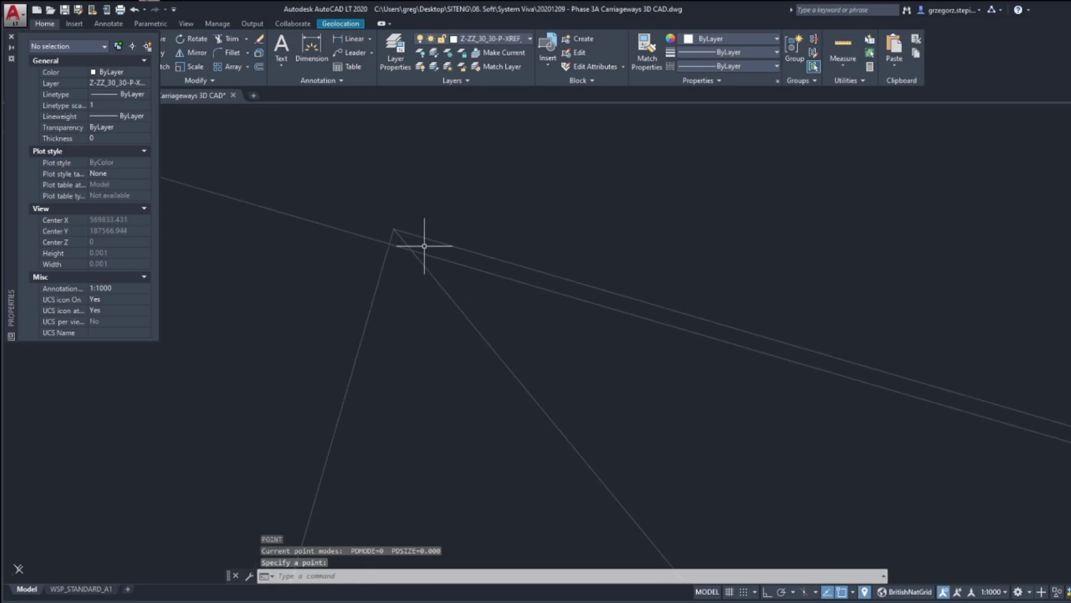
Step: Set the point style to the circled-X display
{"action": "left_click", "coordinate": [847, 80]}
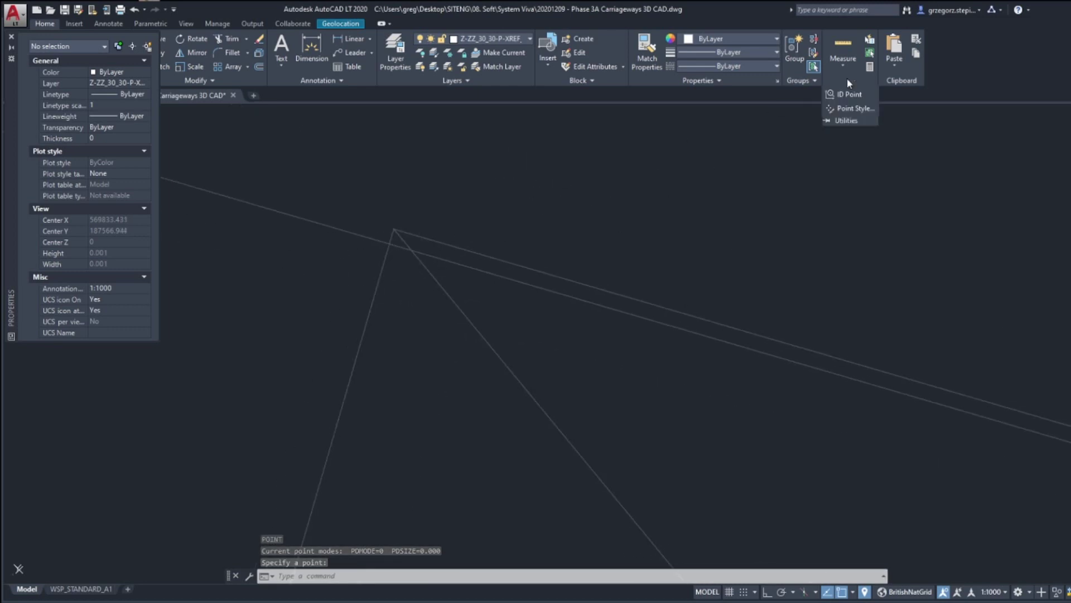
{"action": "left_click", "coordinate": [850, 108]}
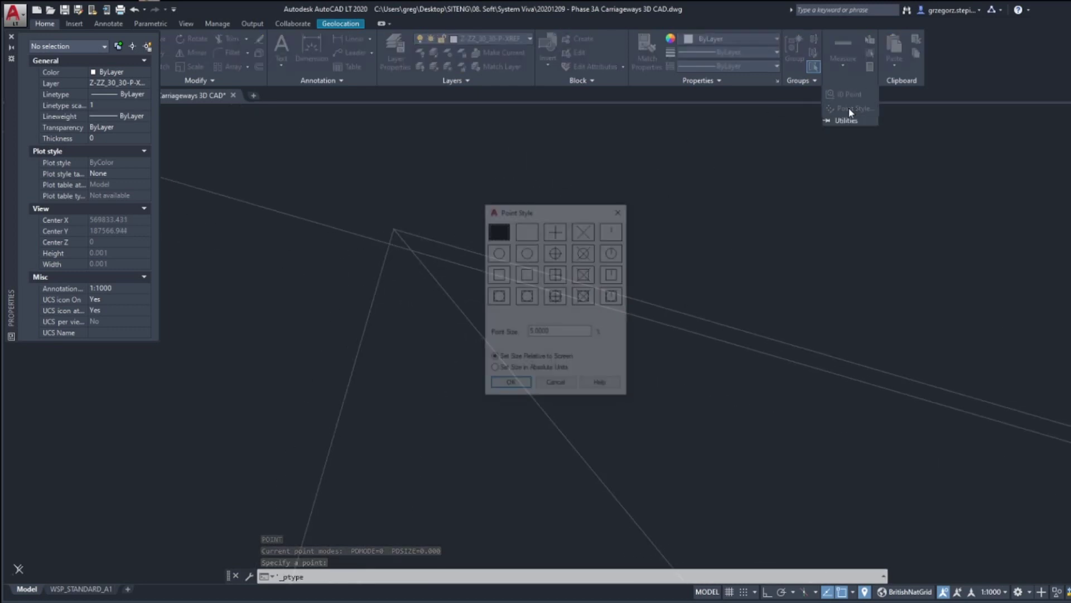
{"action": "left_click", "coordinate": [583, 254]}
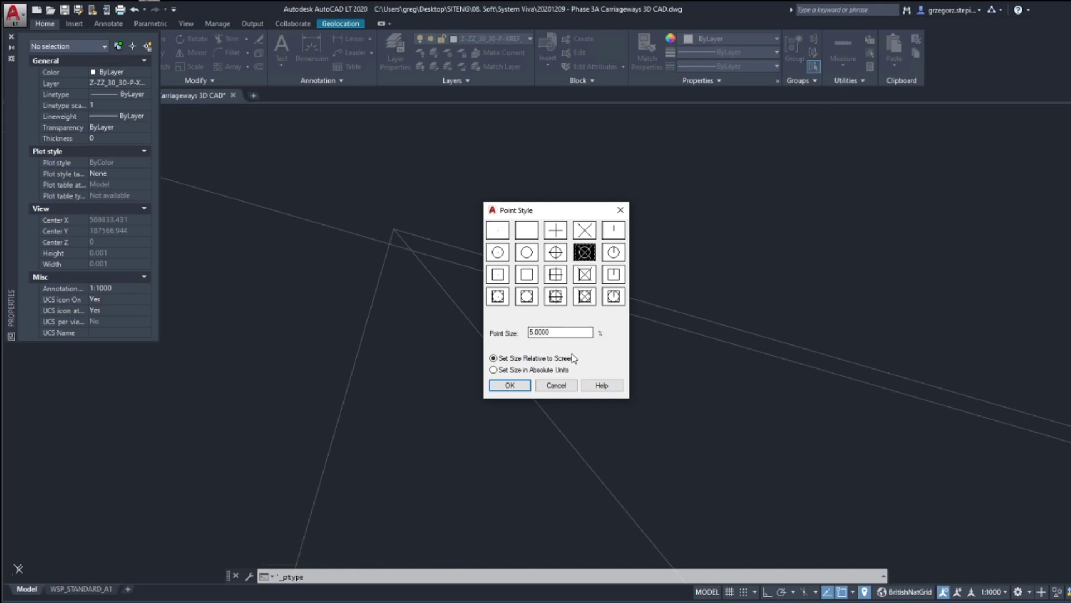
{"action": "left_click", "coordinate": [510, 385]}
Step: Select the corner point to confirm X 569833.431, Y 187566.944
{"action": "scroll", "coordinate": [427, 222], "scroll_direction": "down", "scroll_amount": 3}
{"action": "scroll", "coordinate": [424, 221], "scroll_direction": "up", "scroll_amount": 2}
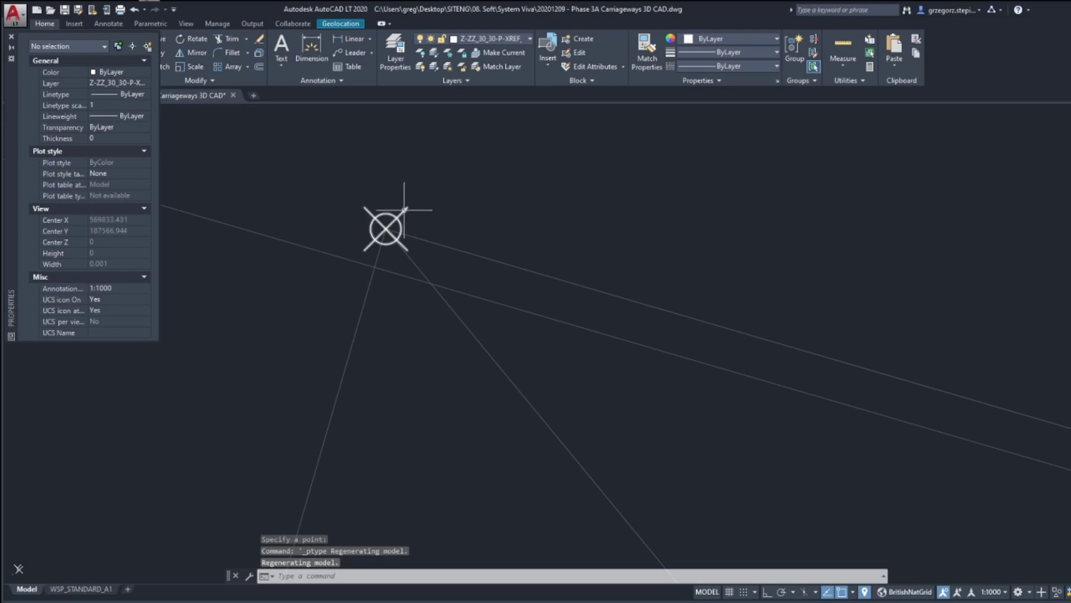
{"action": "left_click", "coordinate": [404, 209]}
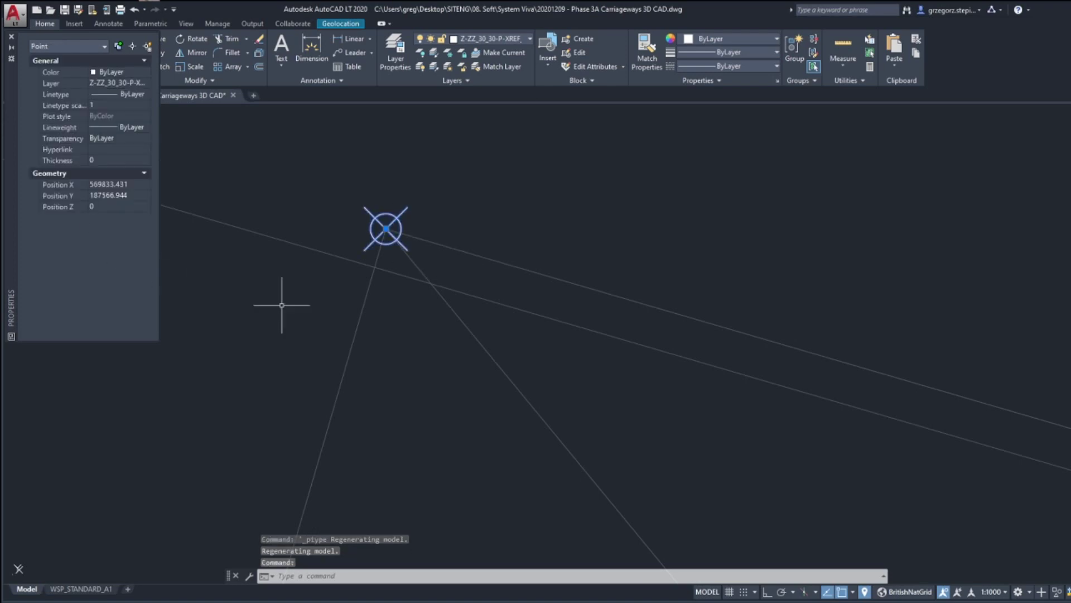
Step: Bring up the Revu setting out schedule, glancing at House Setting Out Sheet 2
{"action": "mouse_move", "coordinate": [557, 598]}
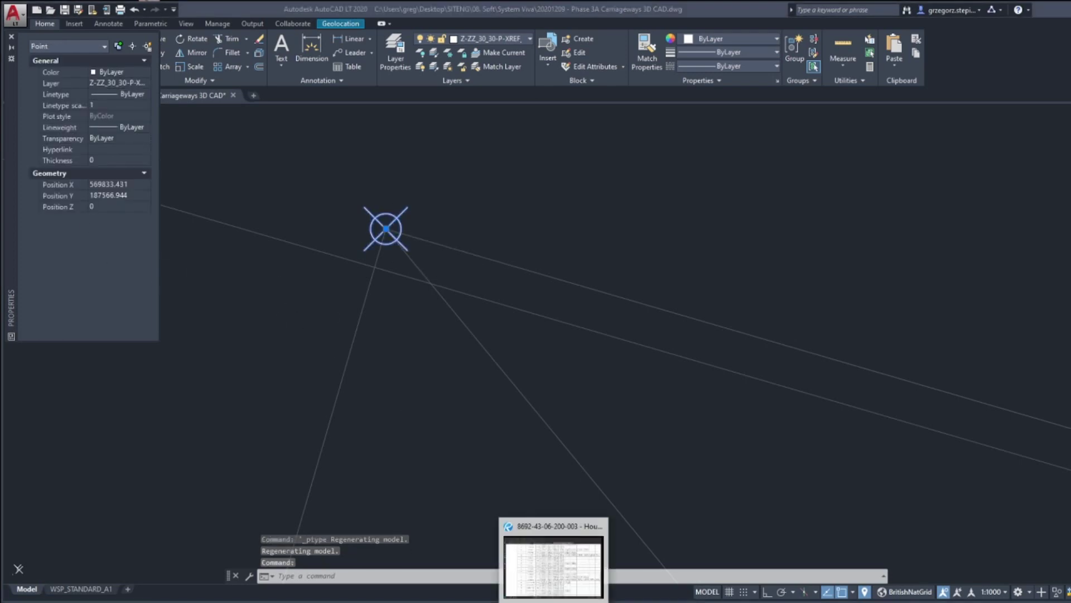
{"action": "left_click", "coordinate": [558, 566]}
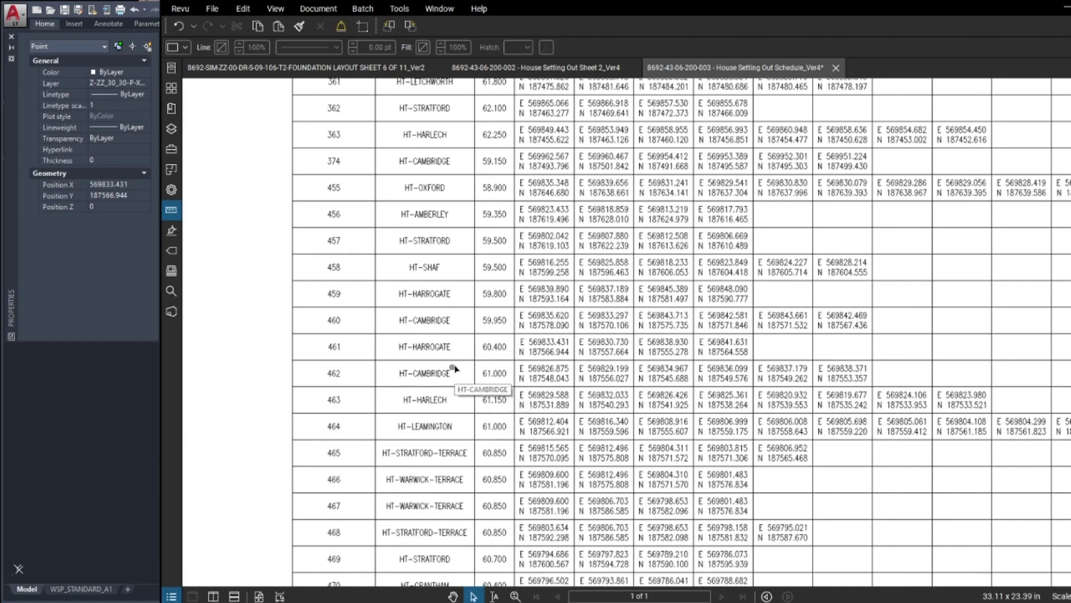
{"action": "left_click", "coordinate": [549, 66]}
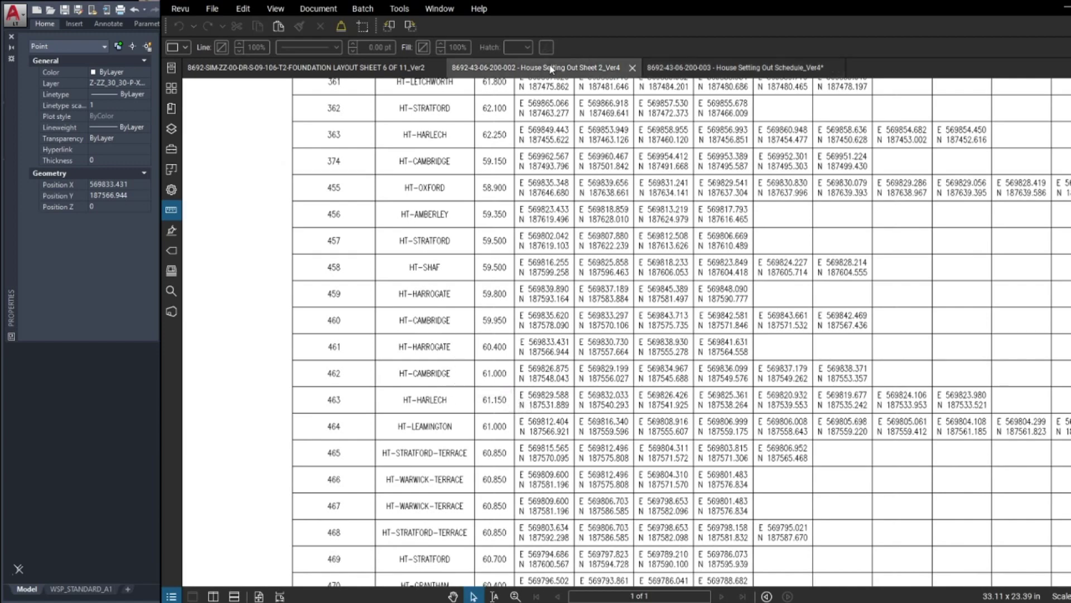
{"action": "left_click", "coordinate": [701, 67]}
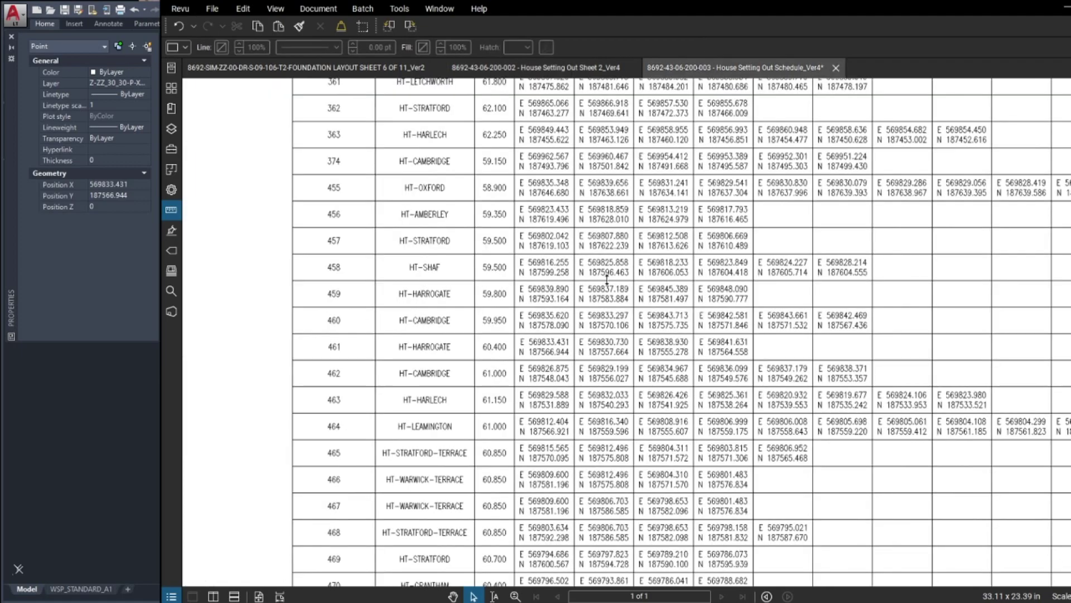
{"action": "scroll", "coordinate": [566, 373], "scroll_direction": "up", "scroll_amount": 3}
Step: Box plot 461's E 569833.431, N 187566.944 cell with a rectangle markup, then return to AutoCAD
{"action": "key", "text": "r"}
{"action": "left_click_drag", "start_coordinate": [495, 321], "coordinate": [581, 358]}
{"action": "scroll", "coordinate": [552, 336], "scroll_direction": "up", "scroll_amount": 4}
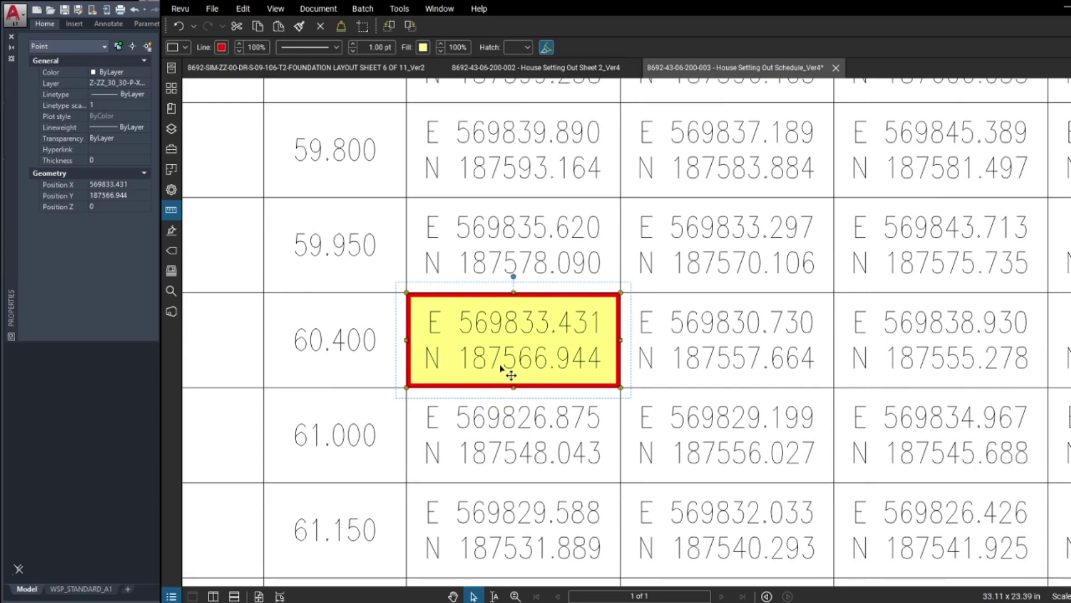
{"action": "scroll", "coordinate": [478, 315], "scroll_direction": "down", "scroll_amount": 5}
{"action": "key", "text": "alt+Tab"}
{"action": "left_click", "coordinate": [563, 353]}
Step: Erase the existing object at the corner and zoom to house 463's corner
{"action": "key", "text": "Escape"}
{"action": "scroll", "coordinate": [565, 351], "scroll_direction": "down", "scroll_amount": 10}
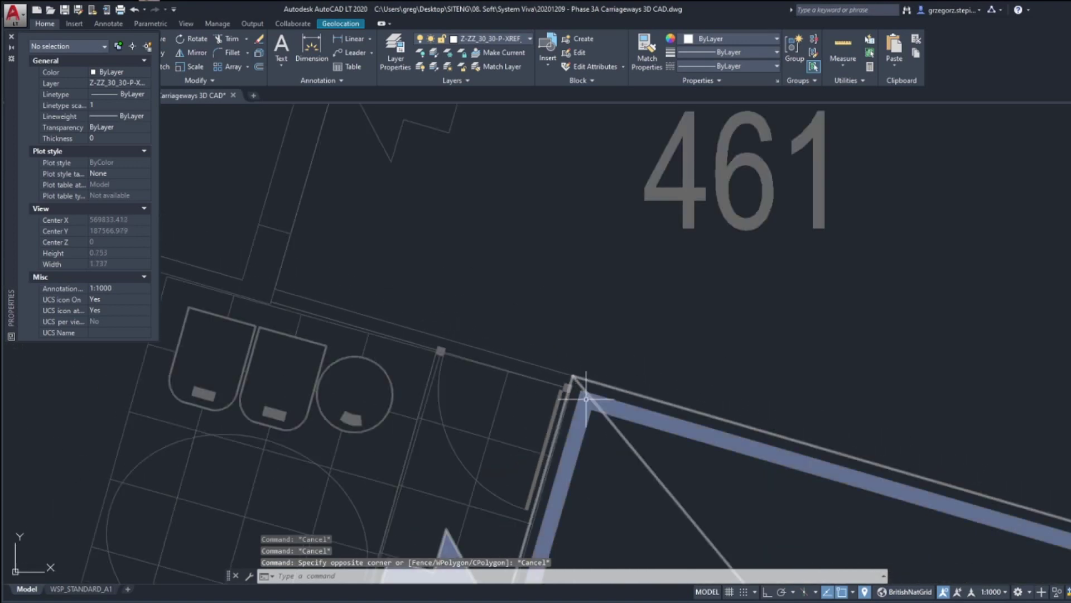
{"action": "left_click", "coordinate": [578, 385]}
{"action": "key", "text": "Delete"}
{"action": "scroll", "coordinate": [512, 258], "scroll_direction": "down", "scroll_amount": 15}
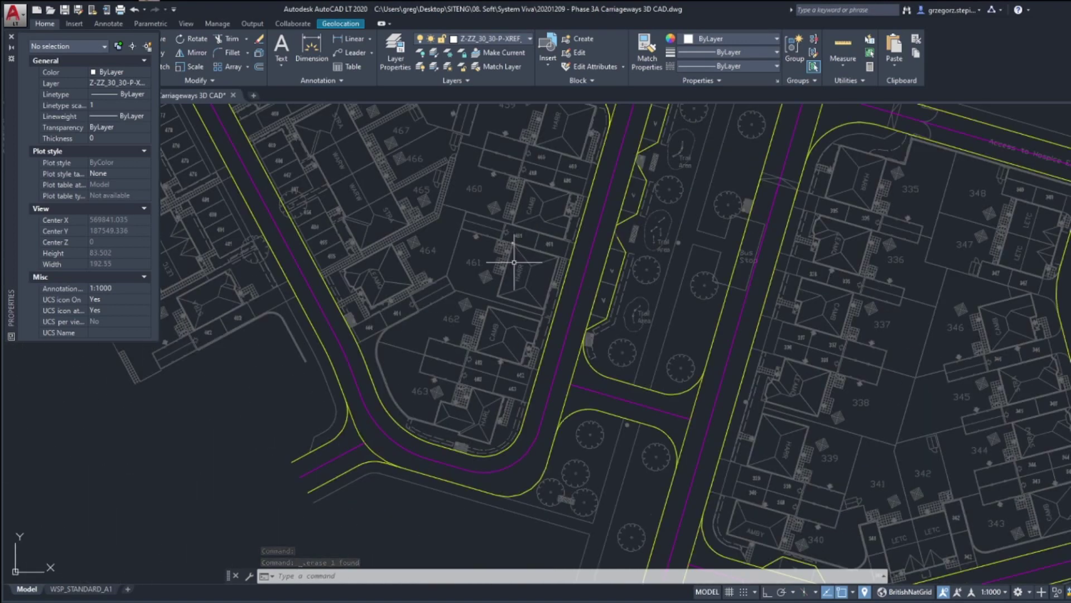
{"action": "scroll", "coordinate": [514, 262], "scroll_direction": "down", "scroll_amount": 5}
{"action": "scroll", "coordinate": [503, 382], "scroll_direction": "up", "scroll_amount": 10}
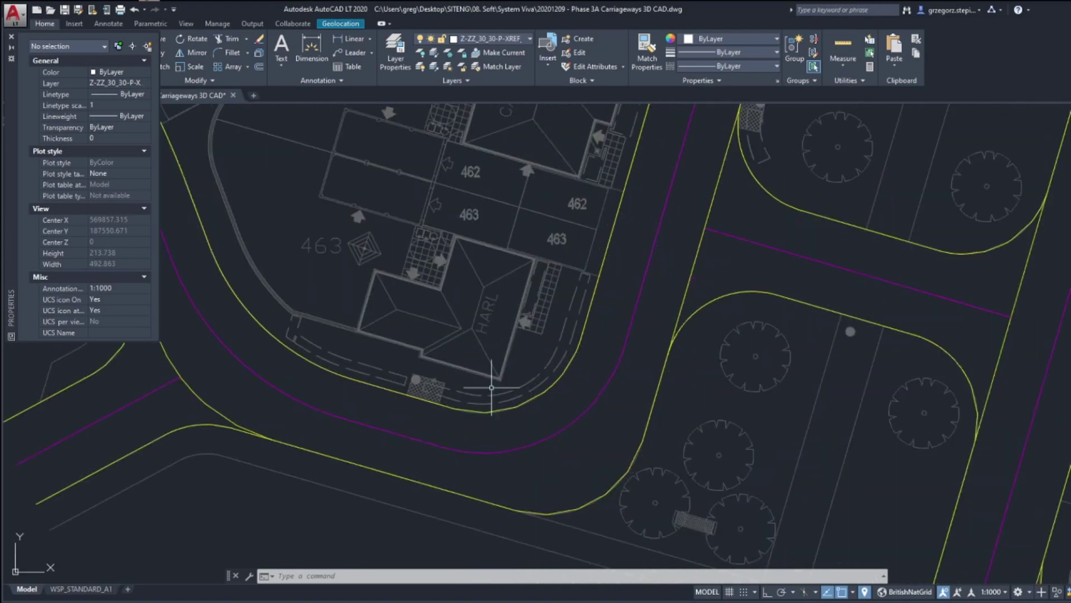
{"action": "scroll", "coordinate": [491, 354], "scroll_direction": "up", "scroll_amount": 5}
{"action": "scroll", "coordinate": [449, 430], "scroll_direction": "down", "scroll_amount": 8}
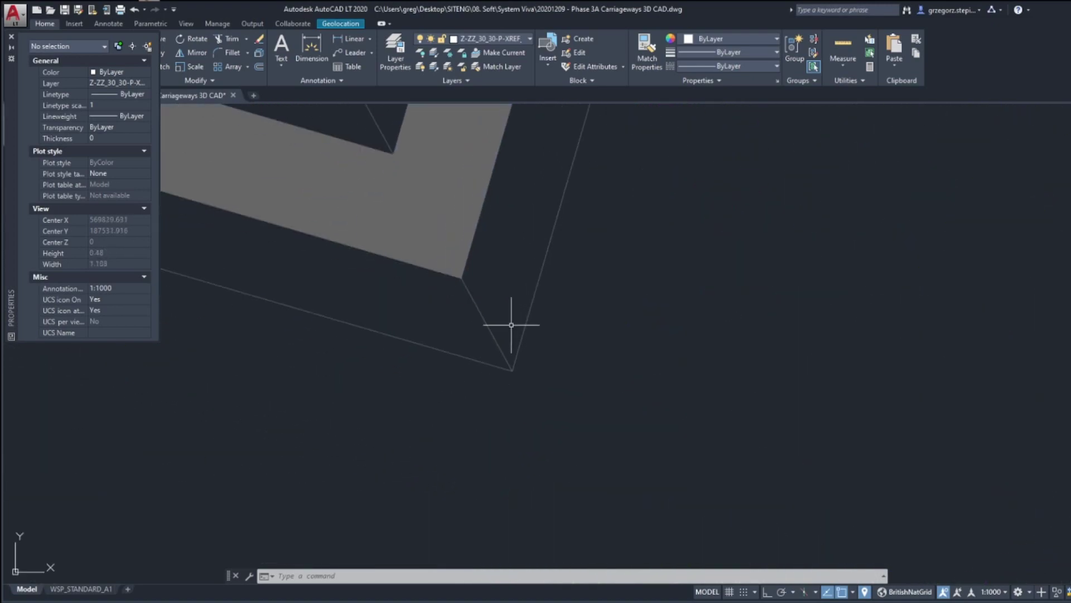
{"action": "scroll", "coordinate": [509, 322], "scroll_direction": "down", "scroll_amount": 5}
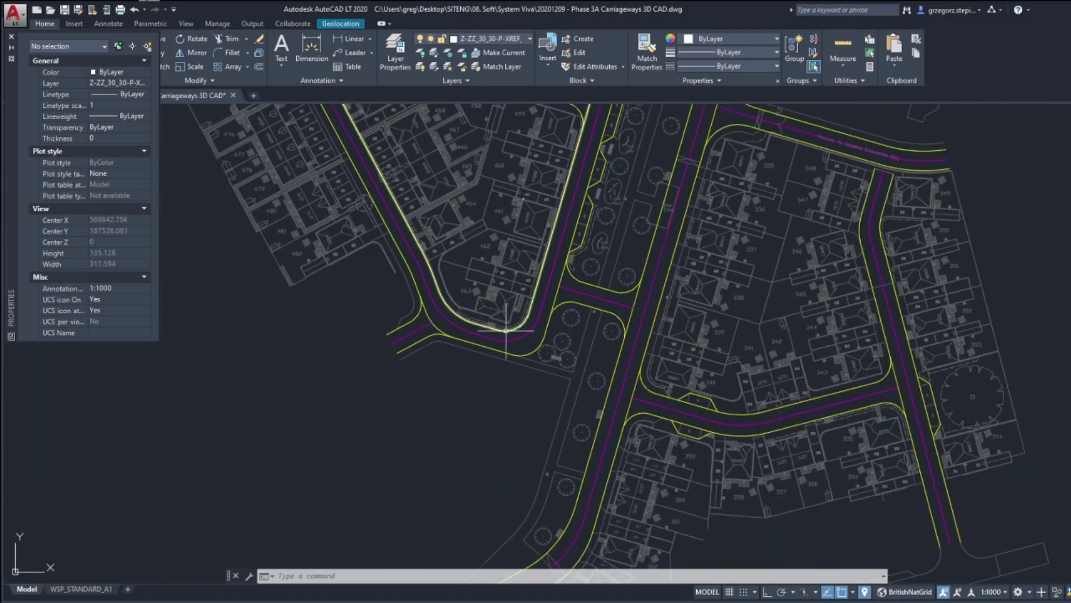
{"action": "scroll", "coordinate": [505, 301], "scroll_direction": "up", "scroll_amount": 9}
{"action": "scroll", "coordinate": [521, 287], "scroll_direction": "up", "scroll_amount": 10}
Step: Place a point on house 463's corner and confirm it reads 569829.588, 187531.889
{"action": "type", "text": "po"}
{"action": "key", "text": "Return"}
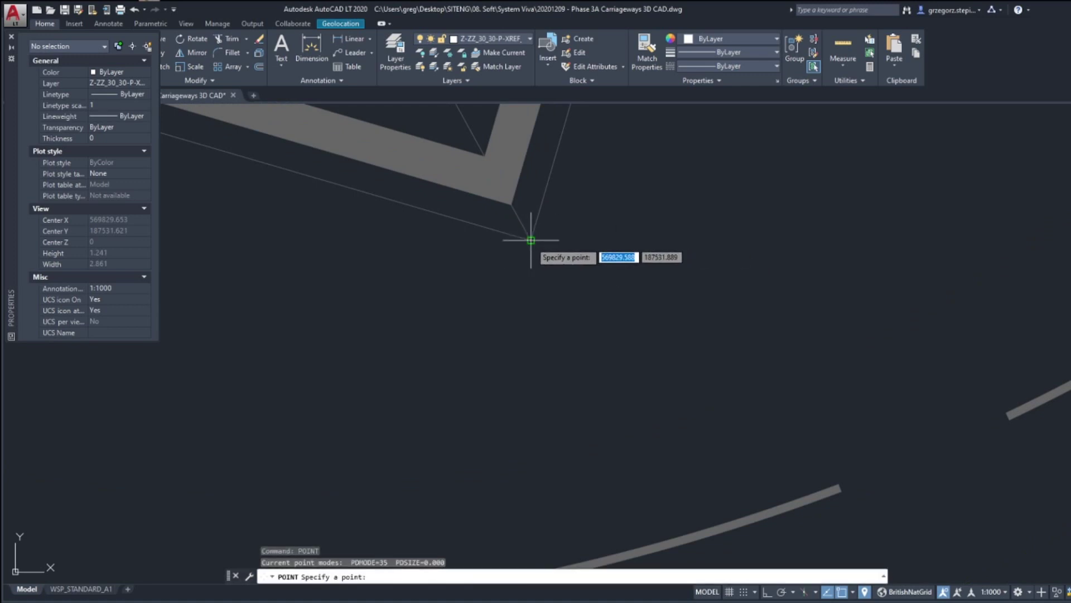
{"action": "left_click", "coordinate": [531, 240]}
{"action": "scroll", "coordinate": [547, 246], "scroll_direction": "up", "scroll_amount": 5}
{"action": "key", "text": "Escape"}
{"action": "key", "text": "Escape"}
{"action": "key", "text": "Escape"}
{"action": "left_click", "coordinate": [458, 261]}
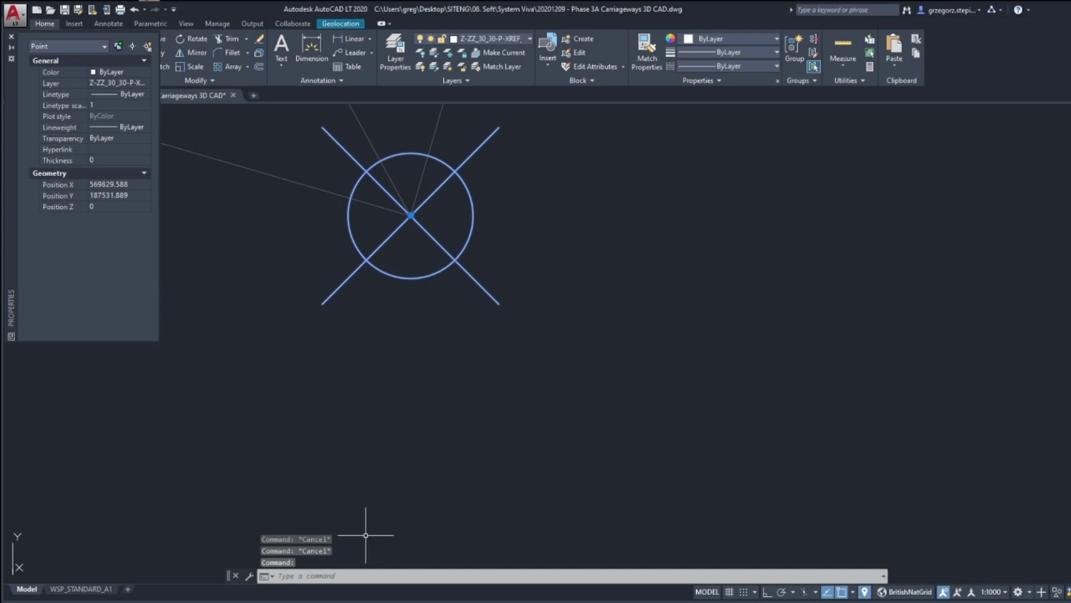
{"action": "key", "text": "alt+Tab"}
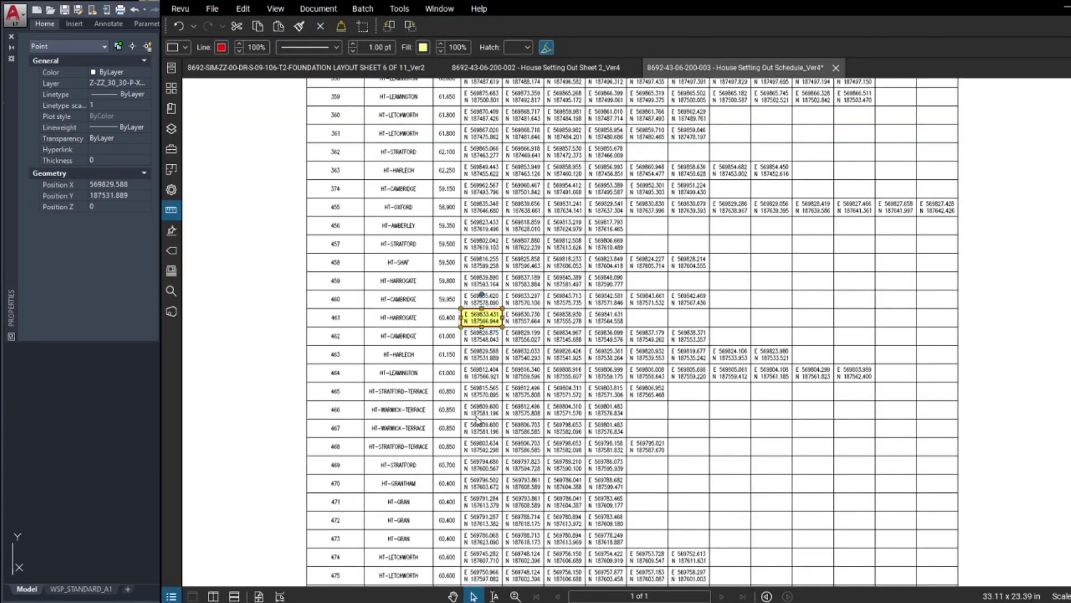
Step: Check house 463 on House Setting Out Sheet 2, then return to the schedule
{"action": "left_click", "coordinate": [469, 328]}
{"action": "scroll", "coordinate": [457, 390], "scroll_direction": "down", "scroll_amount": 3}
{"action": "scroll", "coordinate": [456, 433], "scroll_direction": "up", "scroll_amount": 4}
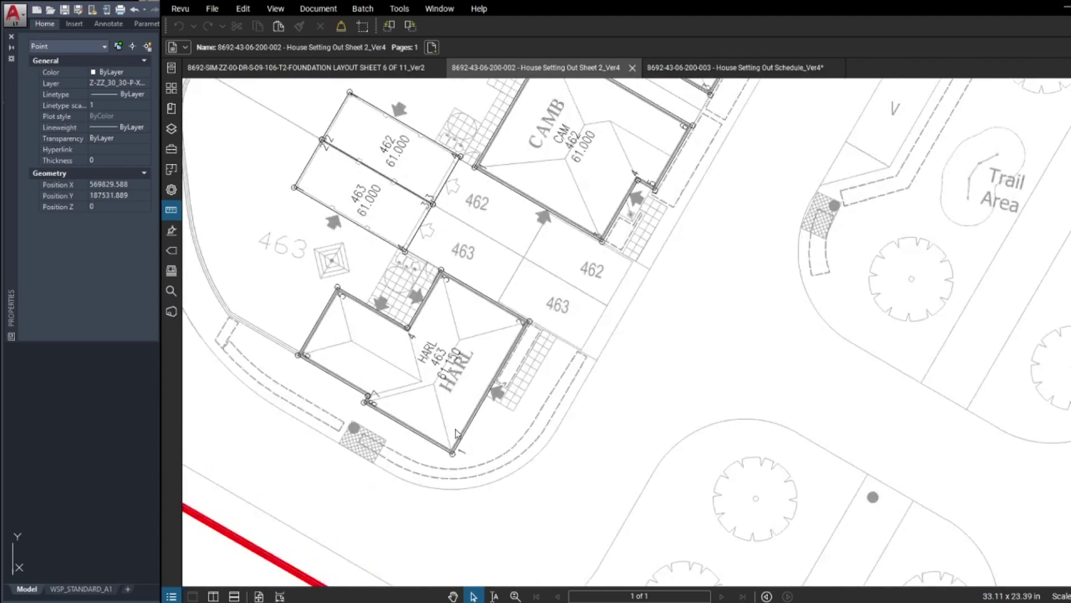
{"action": "scroll", "coordinate": [452, 431], "scroll_direction": "up", "scroll_amount": 3}
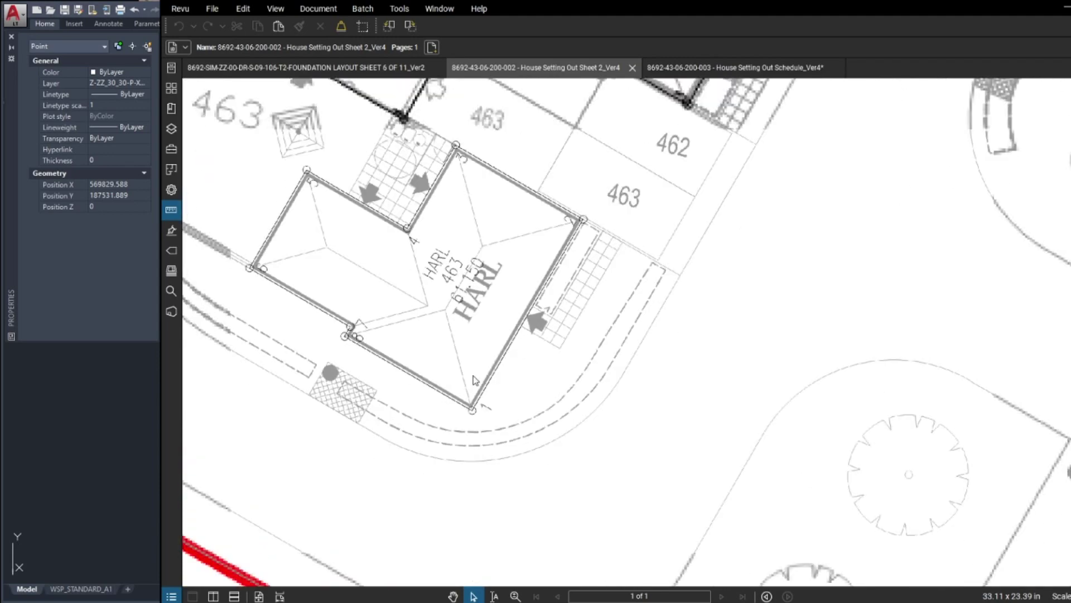
{"action": "left_click", "coordinate": [682, 69]}
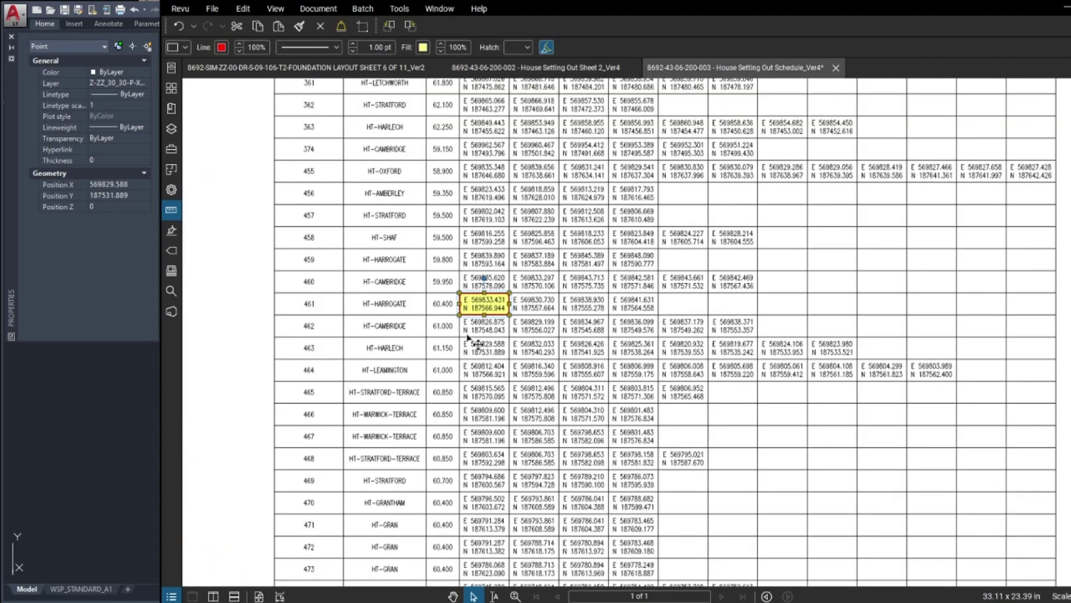
{"action": "scroll", "coordinate": [477, 343], "scroll_direction": "up", "scroll_amount": 3}
Step: Box plot 463's E 569829.588, N 187531.889 cell with a rectangle markup, then return to AutoCAD
{"action": "key", "text": "r"}
{"action": "left_click_drag", "start_coordinate": [458, 331], "coordinate": [520, 361]}
{"action": "scroll", "coordinate": [502, 349], "scroll_direction": "up", "scroll_amount": 5}
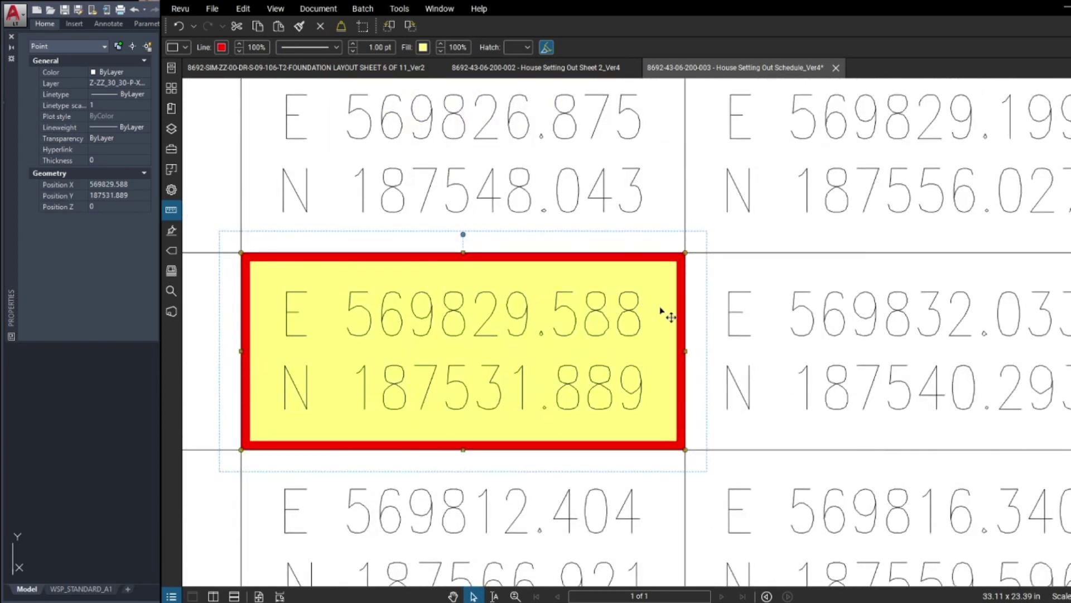
{"action": "scroll", "coordinate": [642, 312], "scroll_direction": "down", "scroll_amount": 5}
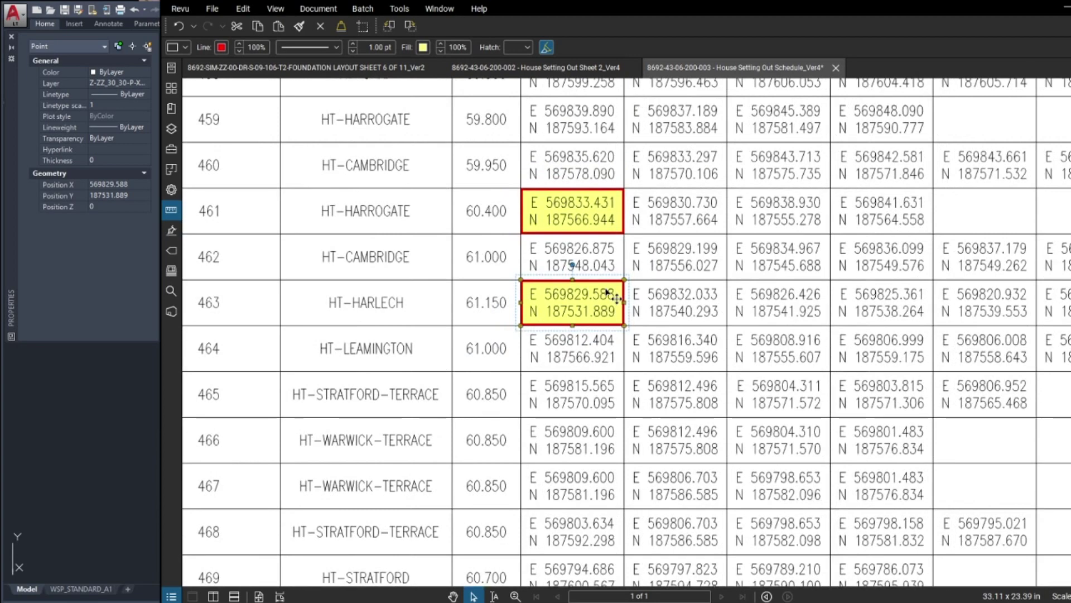
{"action": "left_click", "coordinate": [550, 271]}
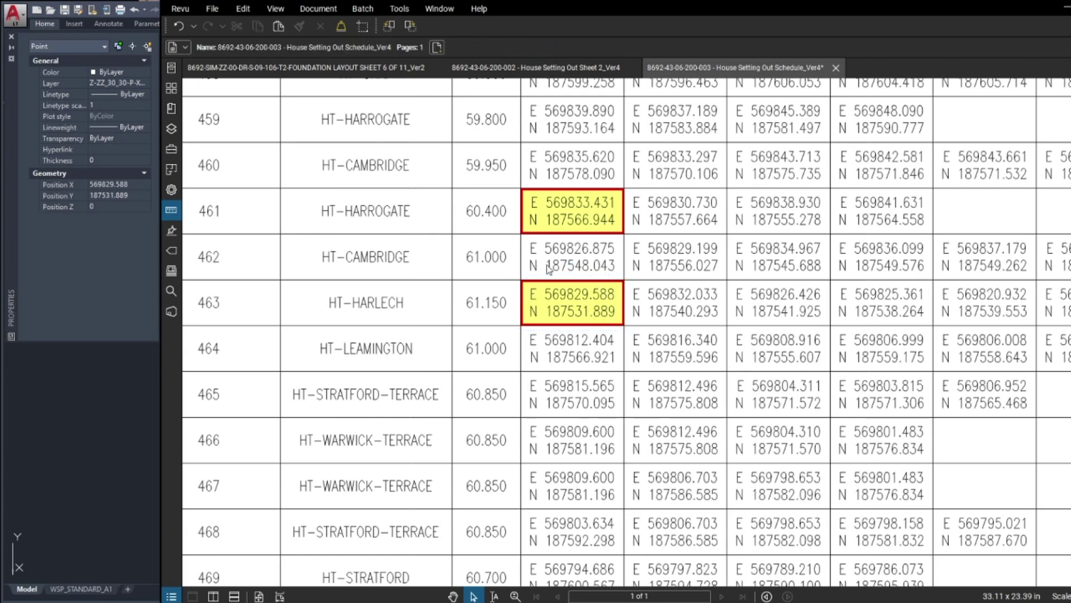
{"action": "key", "text": "alt+Tab"}
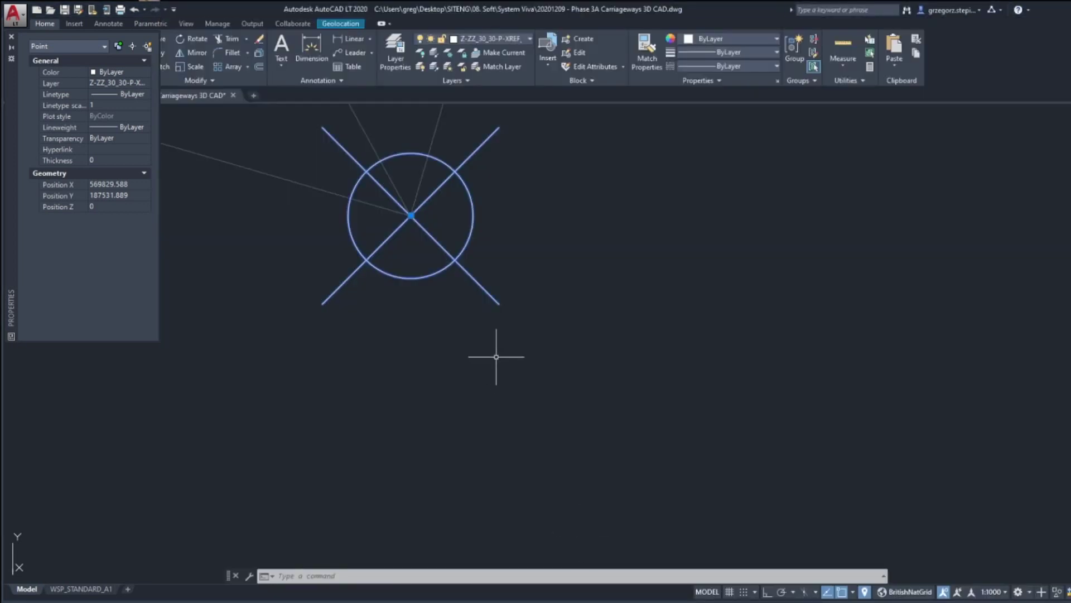
Step: Clear the point selection and pan across the layout toward house 460
{"action": "key", "text": "Escape"}
{"action": "key", "text": "Escape"}
{"action": "scroll", "coordinate": [472, 339], "scroll_direction": "down", "scroll_amount": 4}
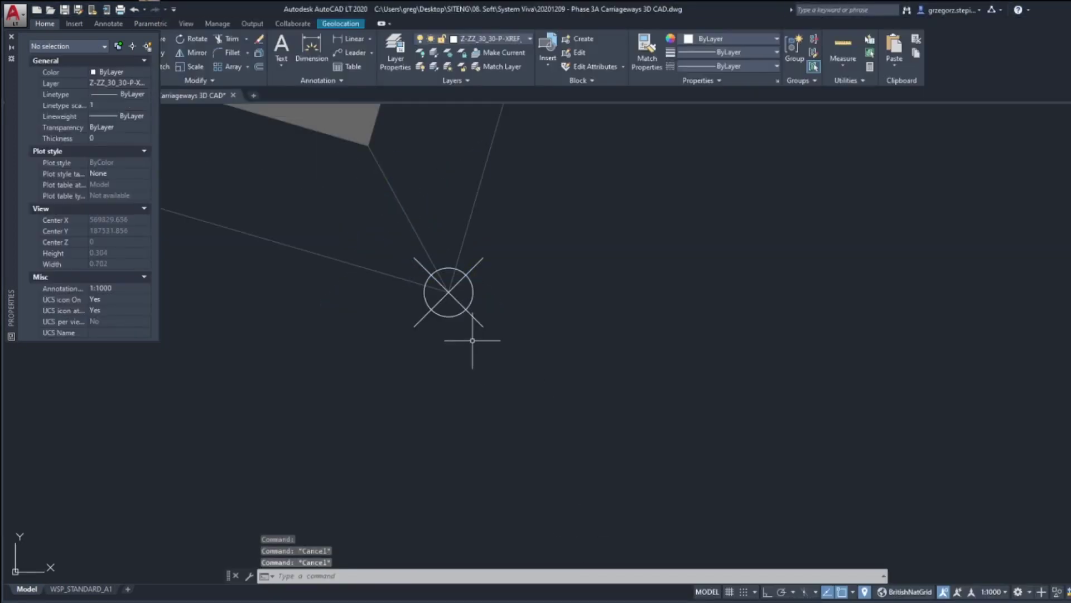
{"action": "scroll", "coordinate": [473, 311], "scroll_direction": "down", "scroll_amount": 18}
{"action": "middle_click_drag", "start_coordinate": [473, 310], "coordinate": [477, 351]}
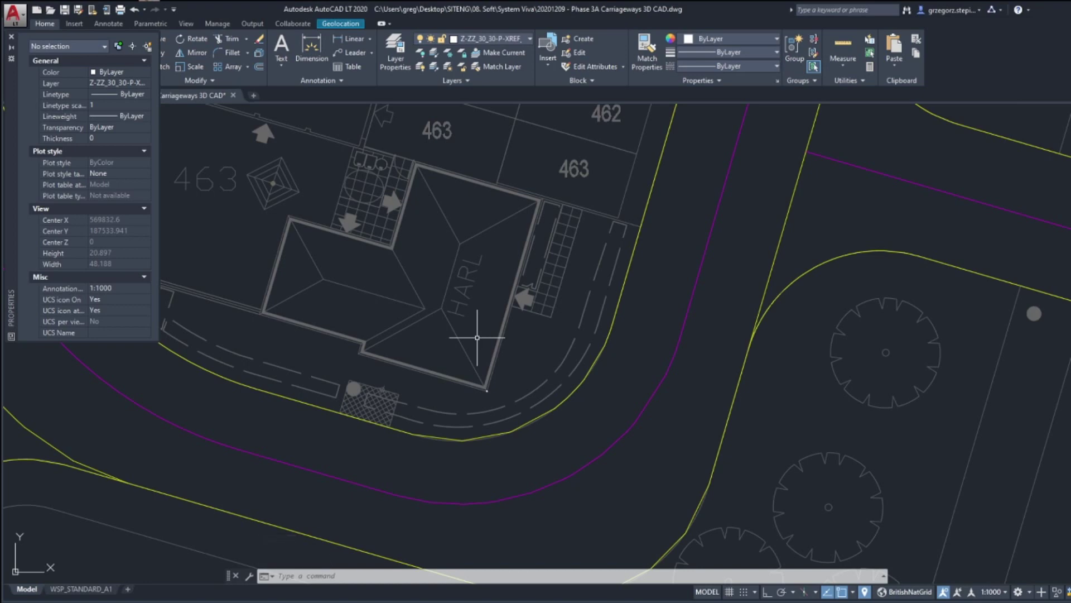
{"action": "scroll", "coordinate": [477, 337], "scroll_direction": "up", "scroll_amount": 2}
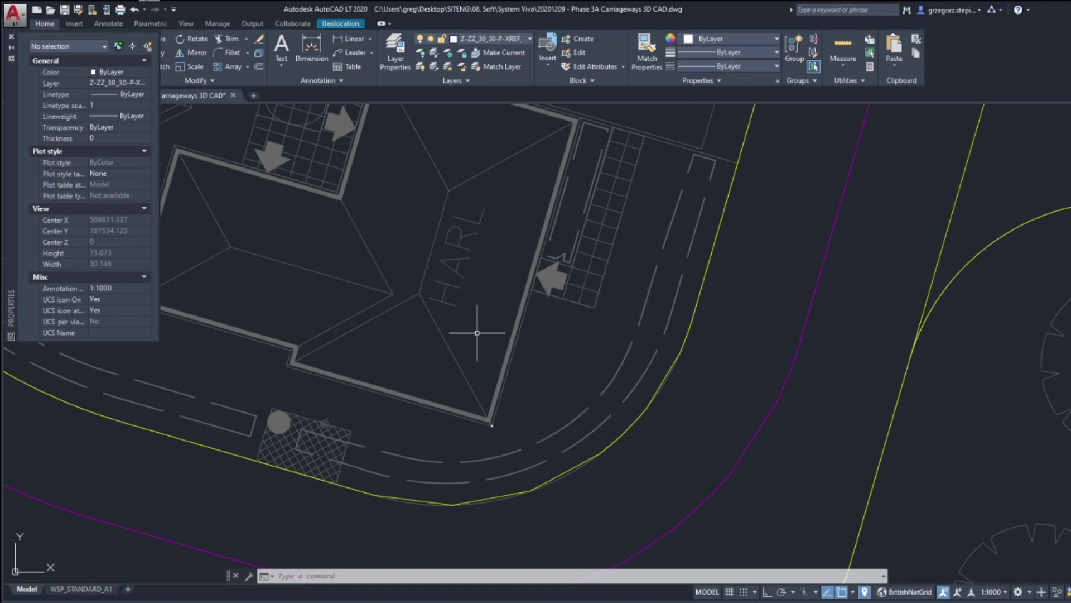
{"action": "scroll", "coordinate": [486, 268], "scroll_direction": "down", "scroll_amount": 8}
Step: Zoom in on the CAMB house corner at plot 460 and pick the masterplan line there
{"action": "scroll", "coordinate": [502, 235], "scroll_direction": "up", "scroll_amount": 4}
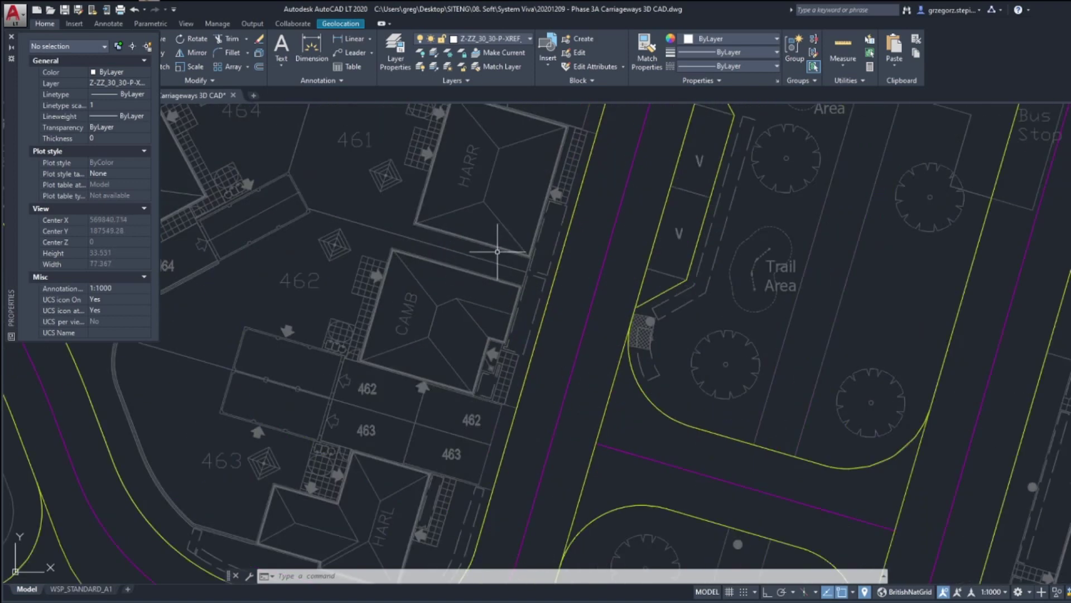
{"action": "scroll", "coordinate": [466, 281], "scroll_direction": "down", "scroll_amount": 2}
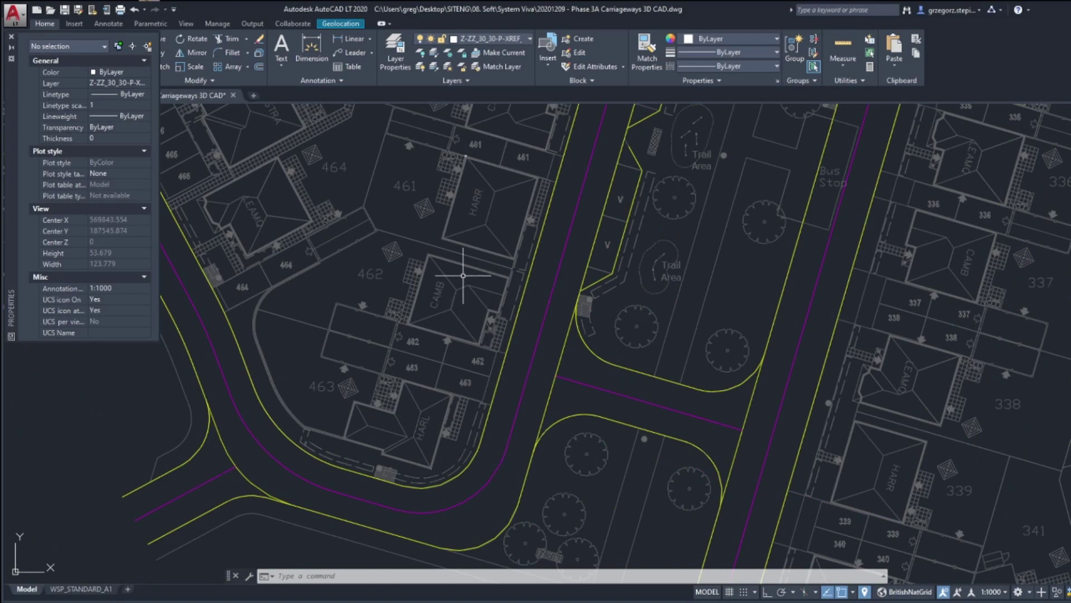
{"action": "scroll", "coordinate": [463, 299], "scroll_direction": "down", "scroll_amount": 8}
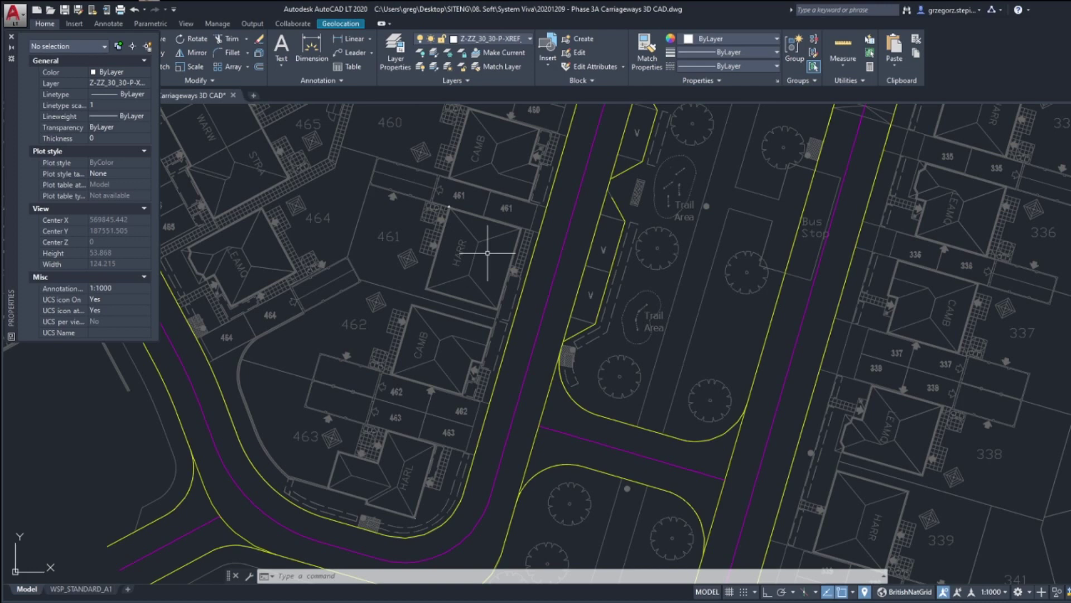
{"action": "scroll", "coordinate": [505, 192], "scroll_direction": "up", "scroll_amount": 8}
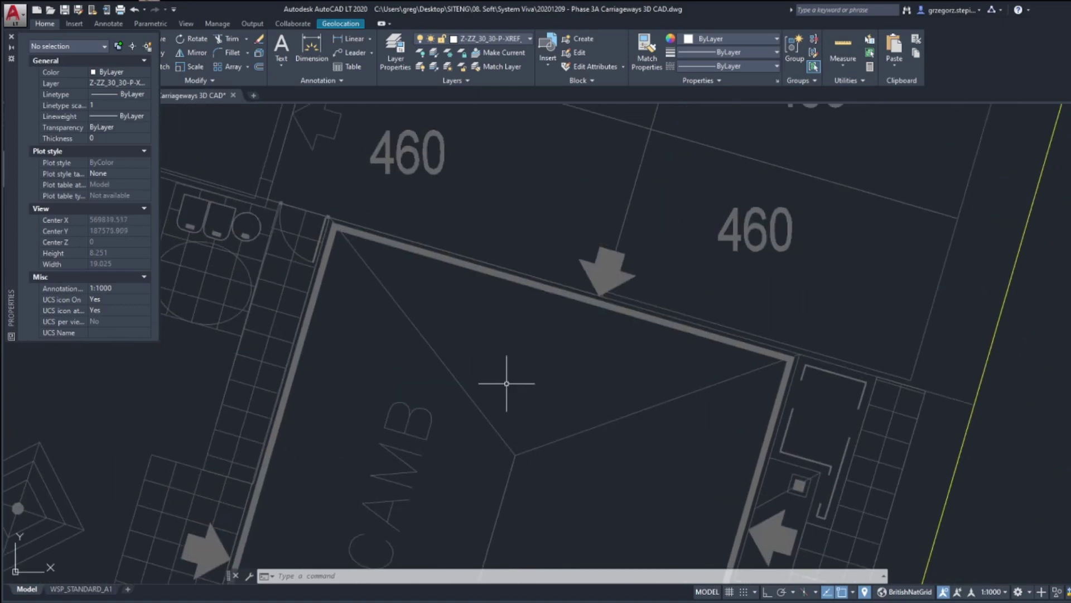
{"action": "scroll", "coordinate": [354, 220], "scroll_direction": "up", "scroll_amount": 10}
{"action": "scroll", "coordinate": [330, 222], "scroll_direction": "down", "scroll_amount": 3}
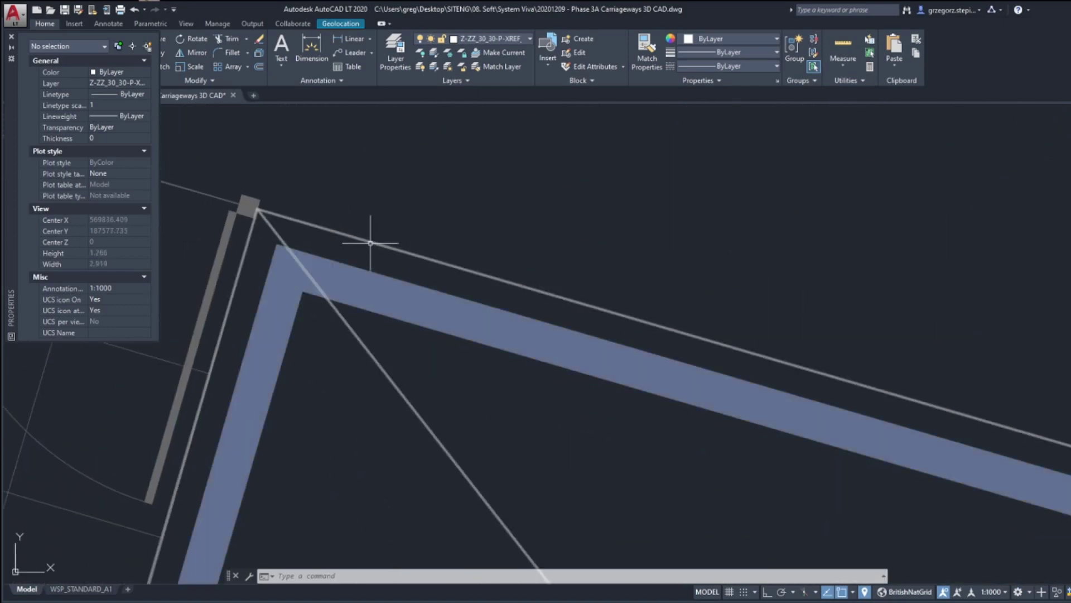
{"action": "left_click", "coordinate": [371, 242]}
{"action": "key", "text": "Escape"}
{"action": "key", "text": "Escape"}
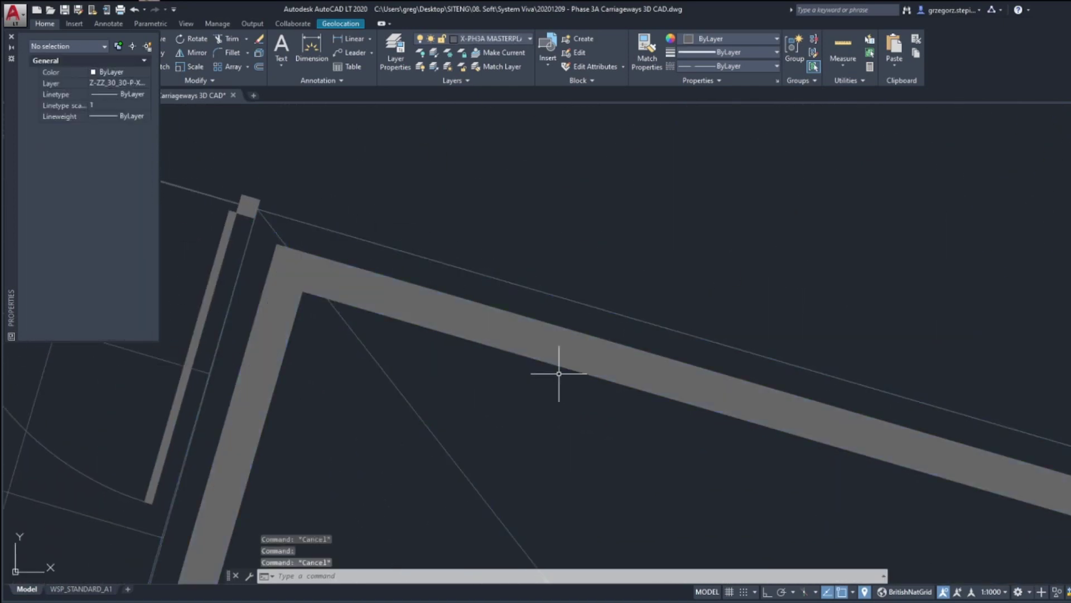
Step: Select the CAMB, HARR and two other house blocks beside plots 461–464
{"action": "scroll", "coordinate": [558, 366], "scroll_direction": "down", "scroll_amount": 10}
{"action": "middle_click_drag", "start_coordinate": [553, 349], "coordinate": [562, 313]}
{"action": "left_click", "coordinate": [559, 343]}
{"action": "scroll", "coordinate": [563, 312], "scroll_direction": "up", "scroll_amount": 2}
{"action": "left_click", "coordinate": [490, 358]}
{"action": "scroll", "coordinate": [552, 256], "scroll_direction": "down", "scroll_amount": 4}
{"action": "left_click", "coordinate": [554, 255]}
{"action": "left_click", "coordinate": [511, 329]}
{"action": "scroll", "coordinate": [510, 329], "scroll_direction": "down", "scroll_amount": 2}
{"action": "middle_click_drag", "start_coordinate": [518, 287], "coordinate": [455, 318]}
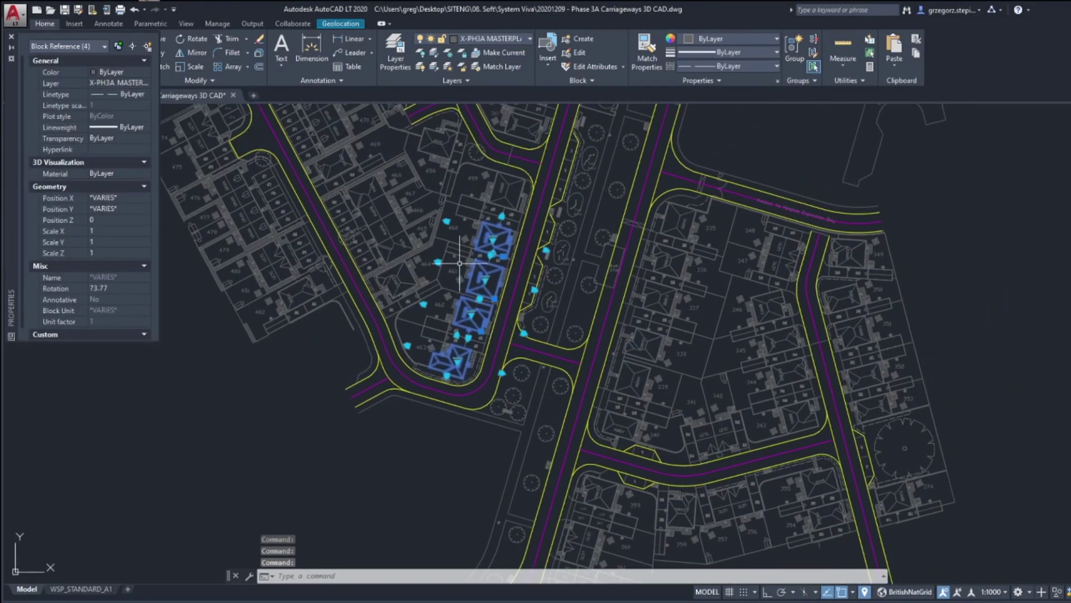
{"action": "middle_click_drag", "start_coordinate": [454, 239], "coordinate": [438, 248]}
{"action": "scroll", "coordinate": [438, 248], "scroll_direction": "up", "scroll_amount": 2}
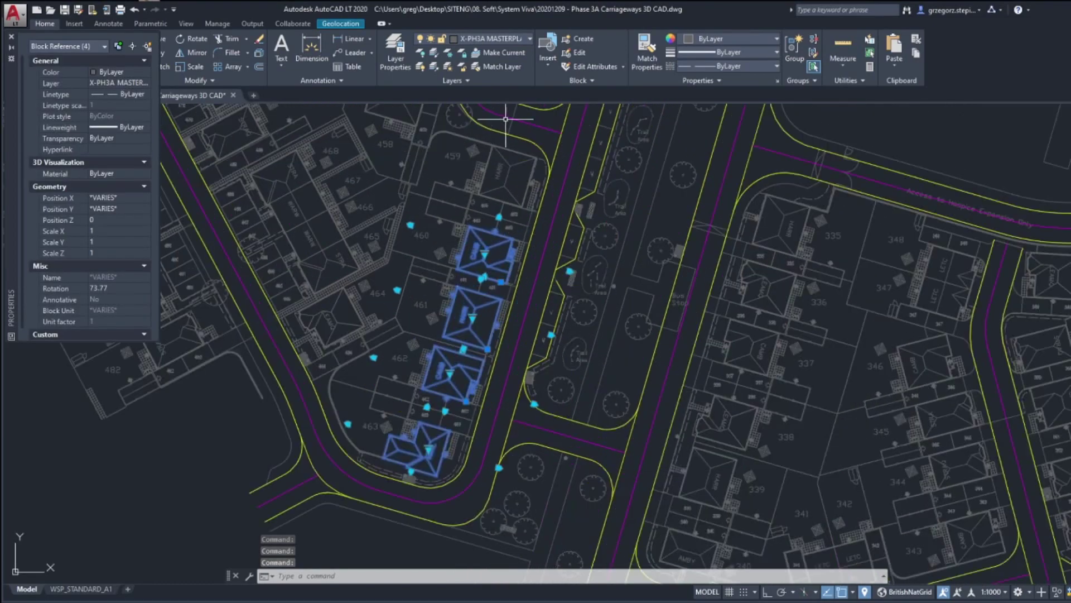
Step: Check the house blocks' layer by freezing and then thawing it in the Layer list
{"action": "left_click", "coordinate": [529, 35]}
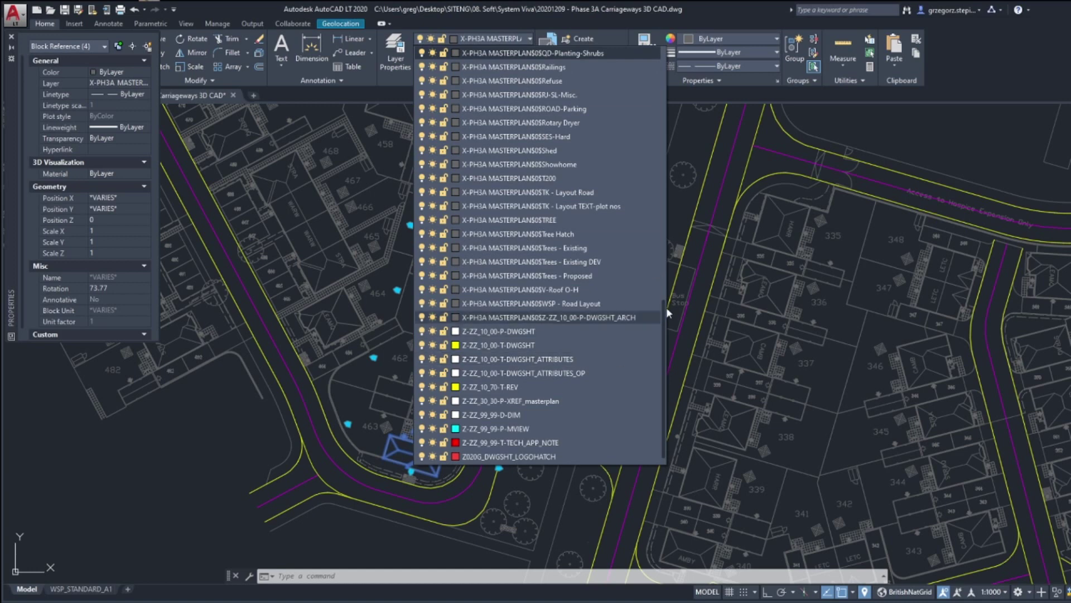
{"action": "mouse_move", "coordinate": [663, 313]}
{"action": "left_mouse_down"}
{"action": "mouse_move", "coordinate": [668, 61]}
{"action": "mouse_move", "coordinate": [663, 320]}
{"action": "left_mouse_up"}
{"action": "left_click", "coordinate": [434, 304]}
{"action": "left_click", "coordinate": [433, 304]}
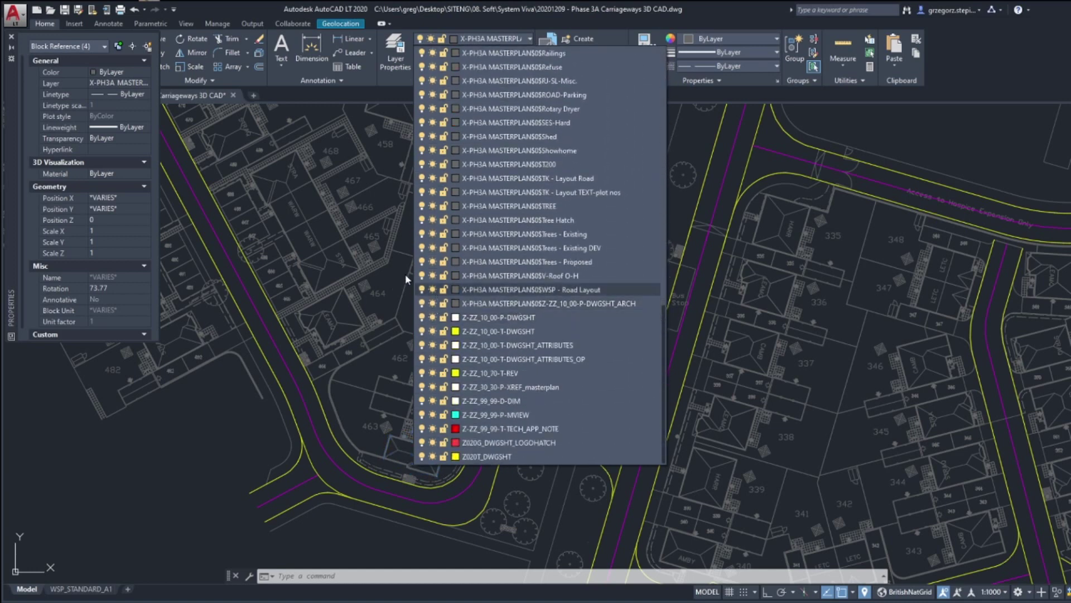
{"action": "left_click_drag", "start_coordinate": [664, 331], "coordinate": [652, 45]}
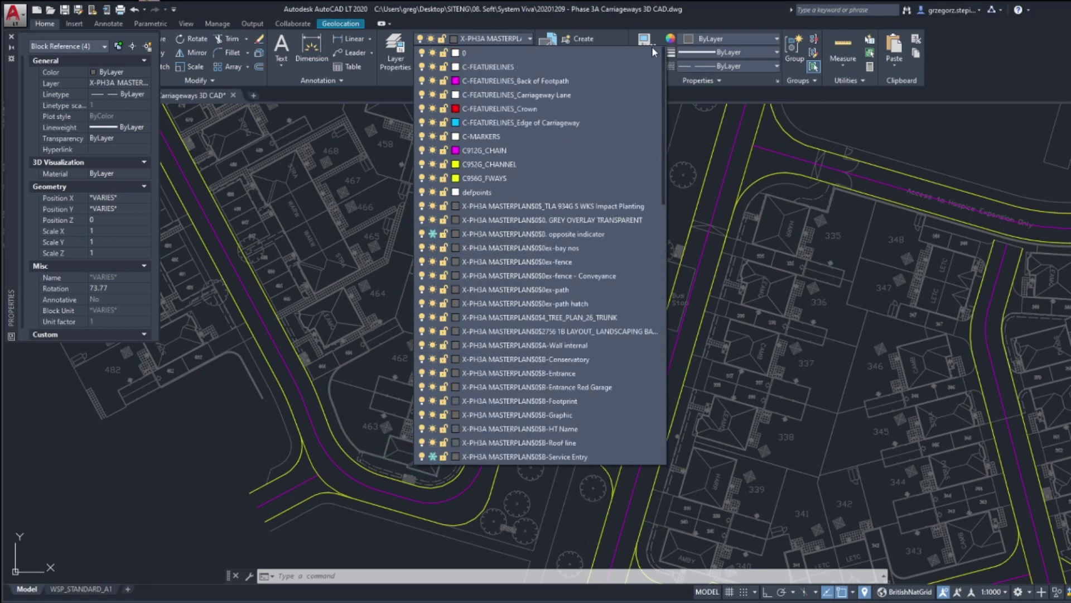
{"action": "left_click", "coordinate": [496, 247]}
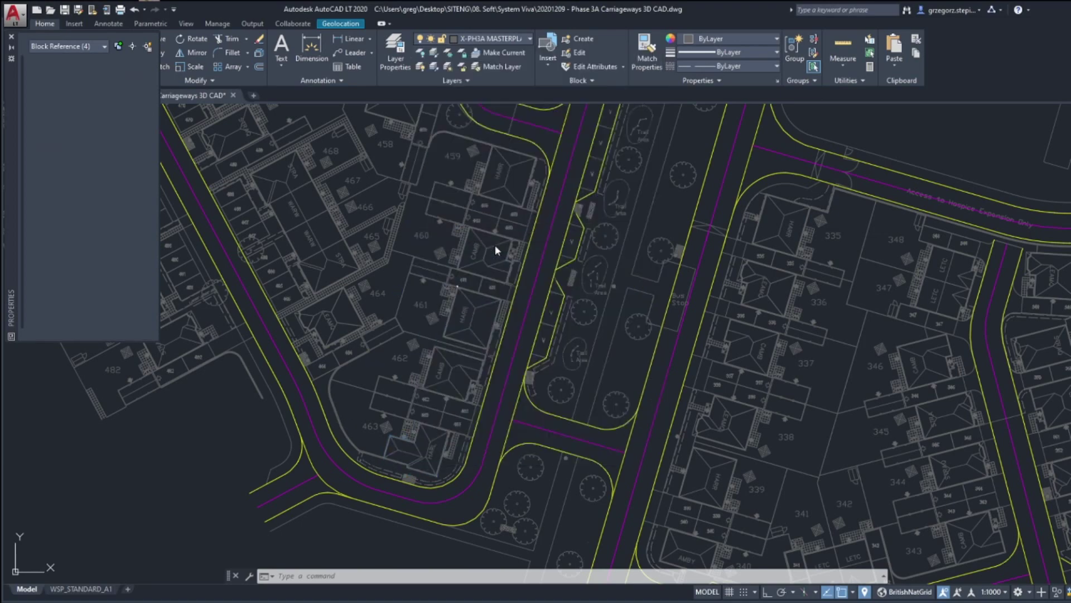
Step: Copy the four selected house blocks with COPYBASE using base point 0,0
{"action": "scroll", "coordinate": [494, 244], "scroll_direction": "down", "scroll_amount": 5}
{"action": "scroll", "coordinate": [506, 285], "scroll_direction": "up", "scroll_amount": 8}
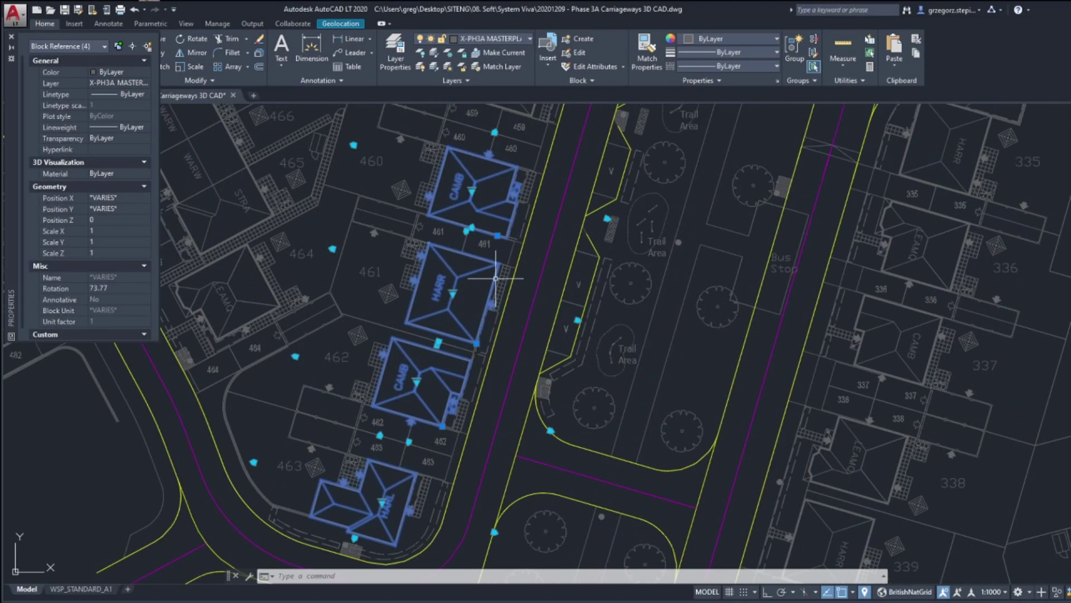
{"action": "scroll", "coordinate": [508, 287], "scroll_direction": "down", "scroll_amount": 4}
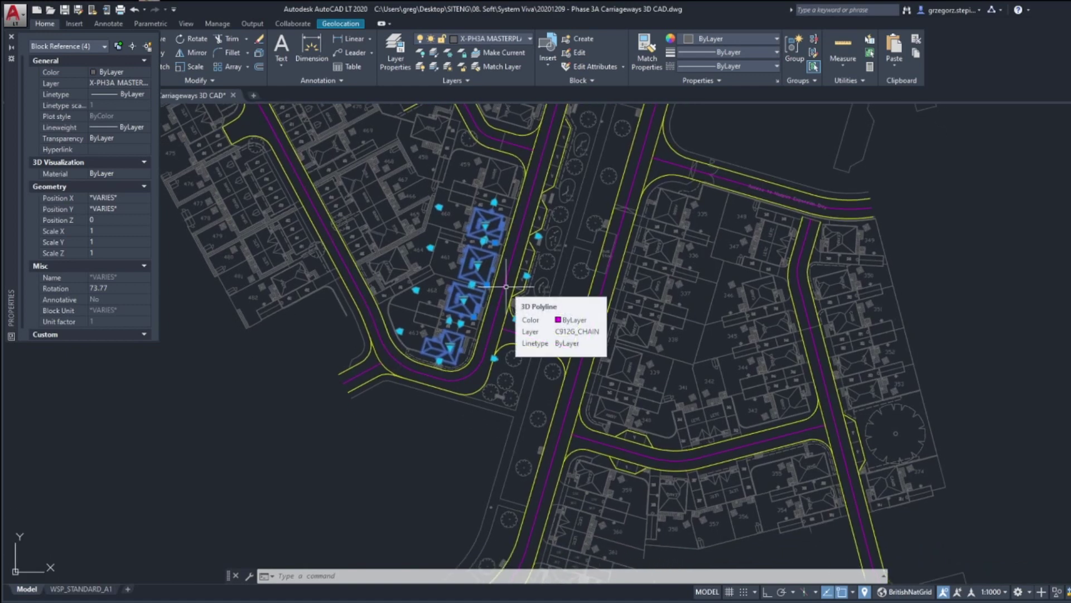
{"action": "key", "text": "ctrl+shift+c"}
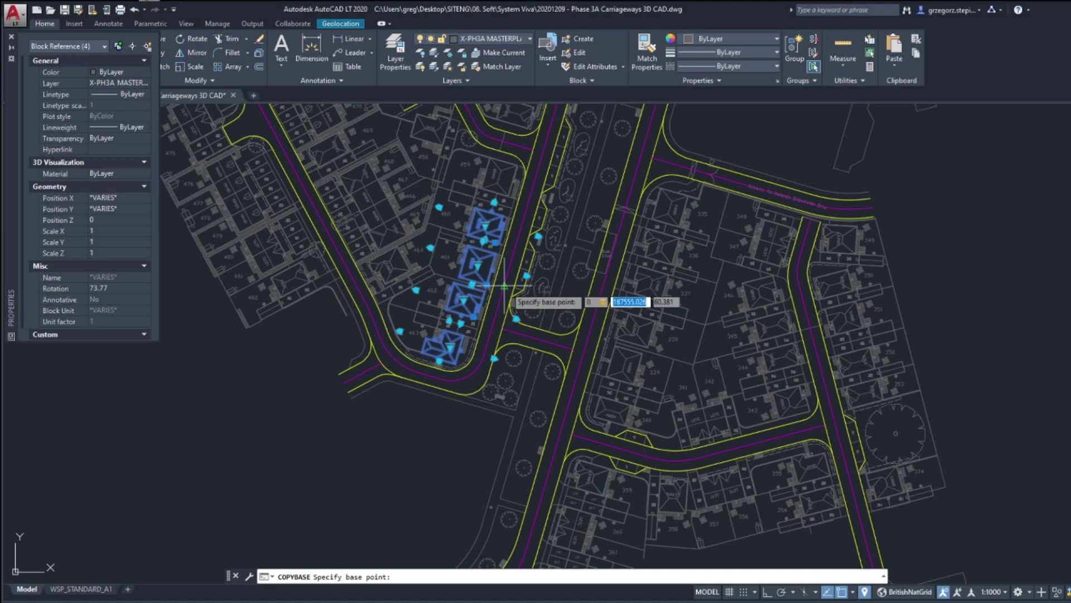
{"action": "type", "text": "0"}
{"action": "key", "text": "Return"}
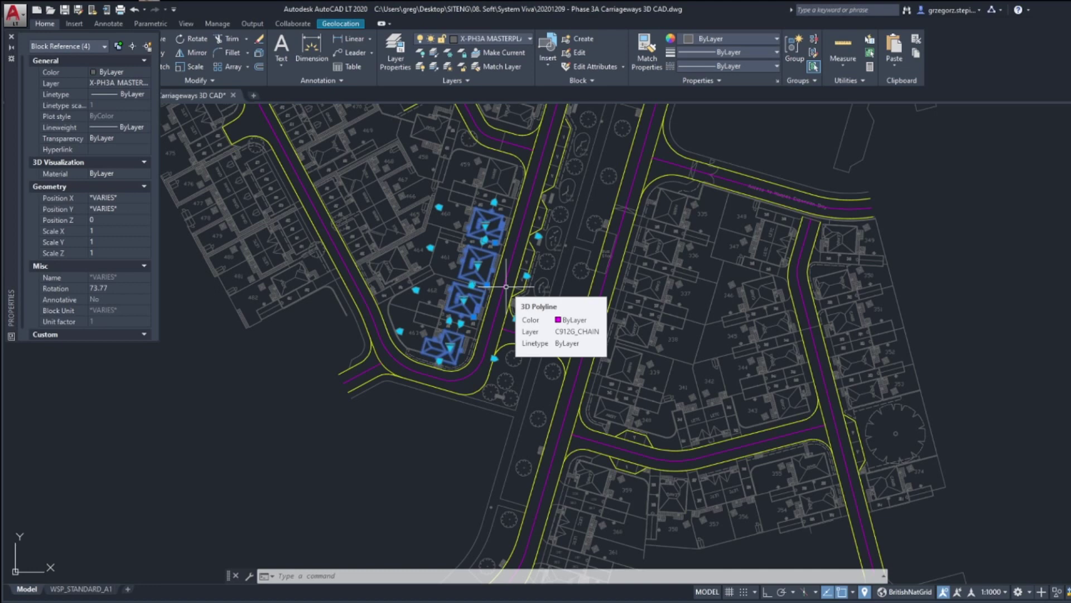
{"action": "key", "text": "ctrl+n"}
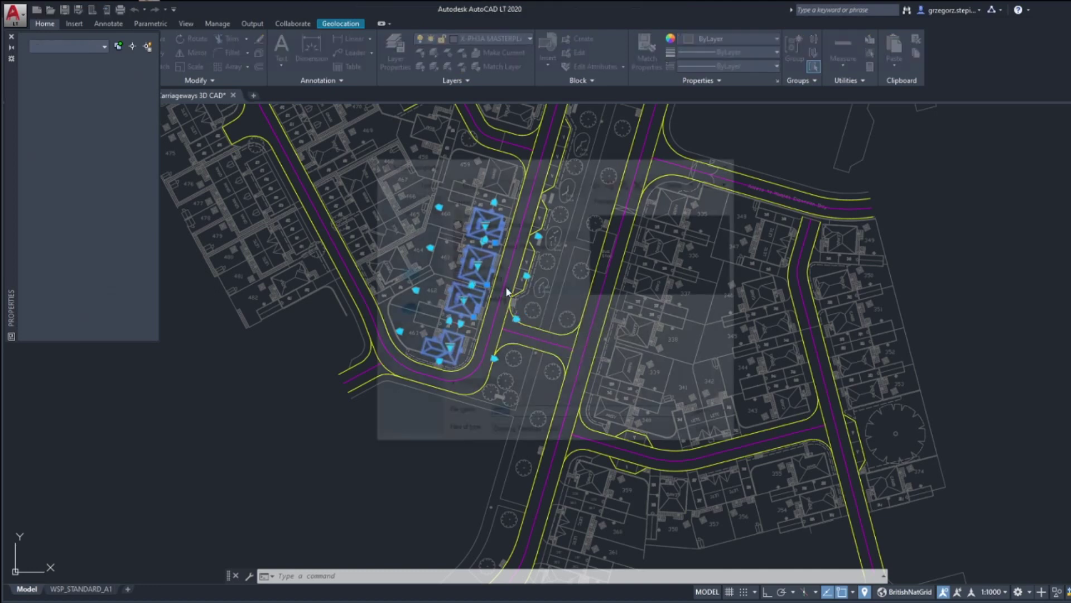
Step: Start a new drawing from the acadlt template and paste the houses at 0,0
{"action": "left_click", "coordinate": [489, 233]}
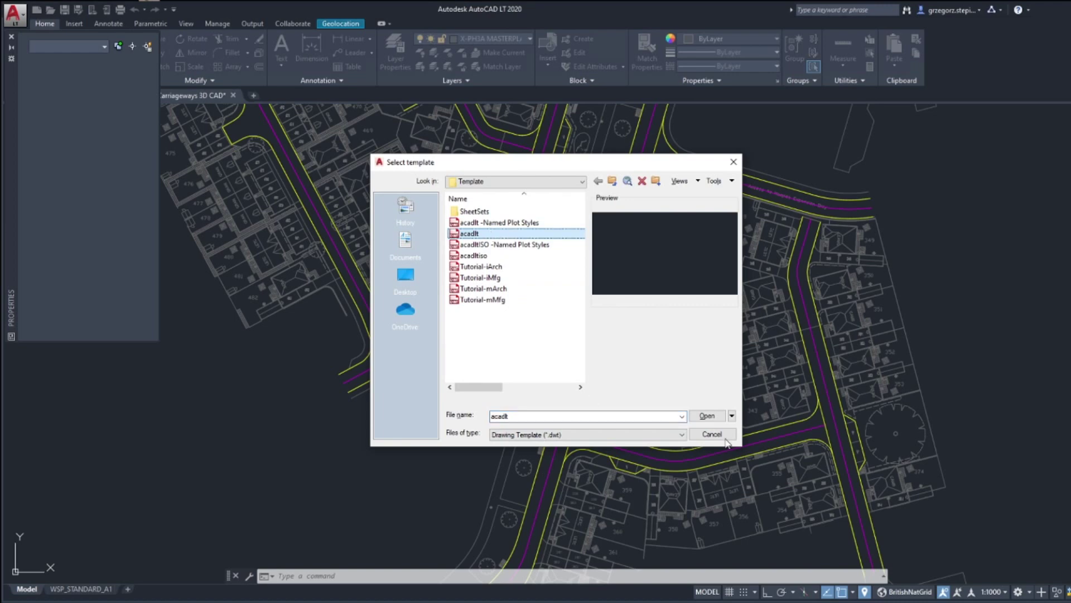
{"action": "left_click", "coordinate": [720, 415]}
{"action": "scroll", "coordinate": [651, 387], "scroll_direction": "down", "scroll_amount": 6}
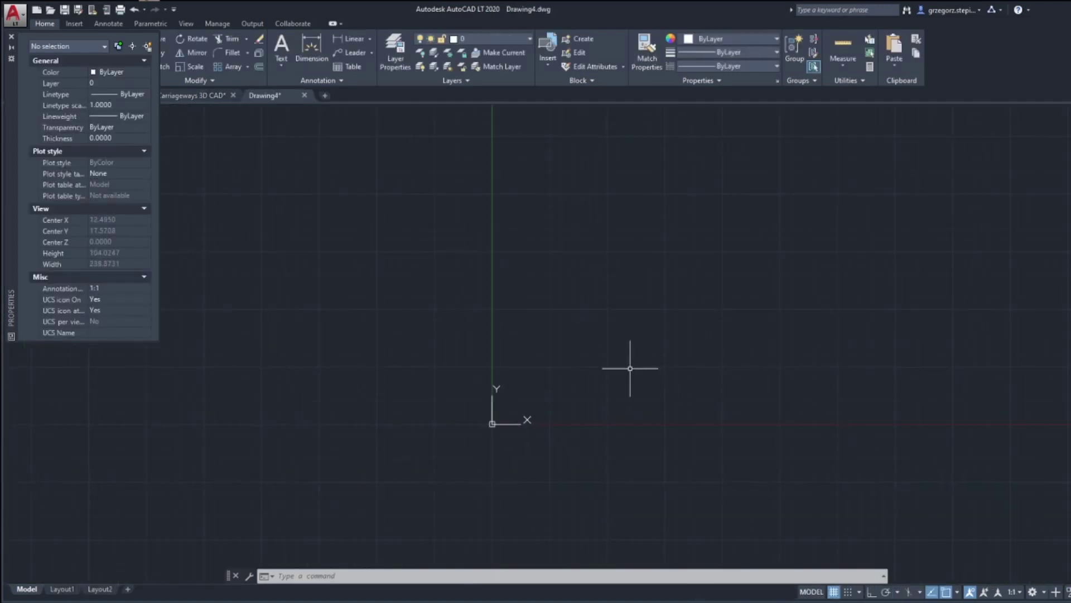
{"action": "key", "text": "ctrl+v"}
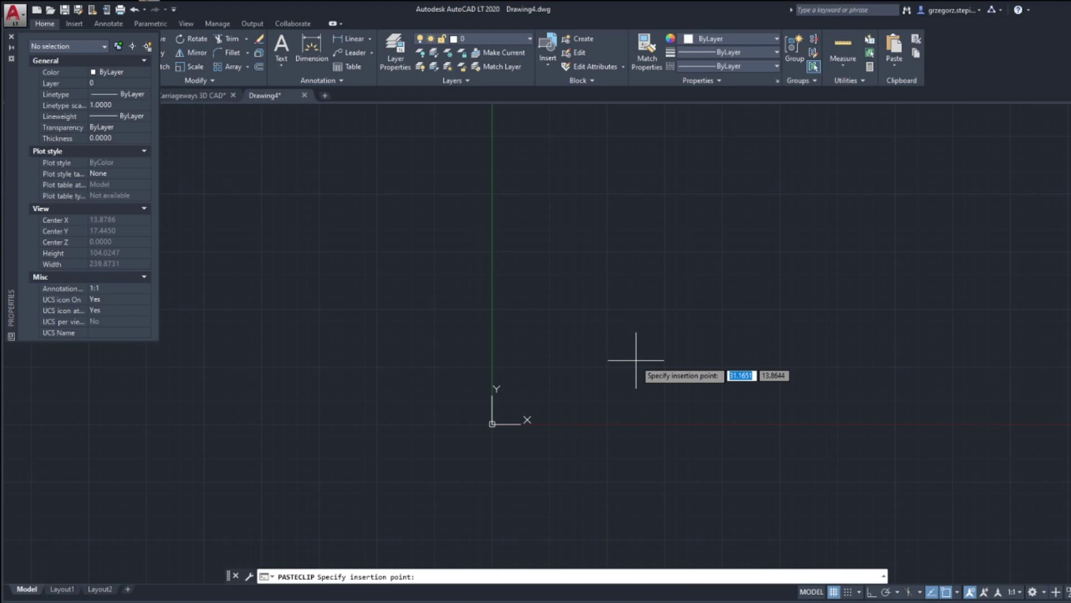
{"action": "type", "text": "0"}
{"action": "key", "text": "Tab"}
{"action": "type", "text": "0"}
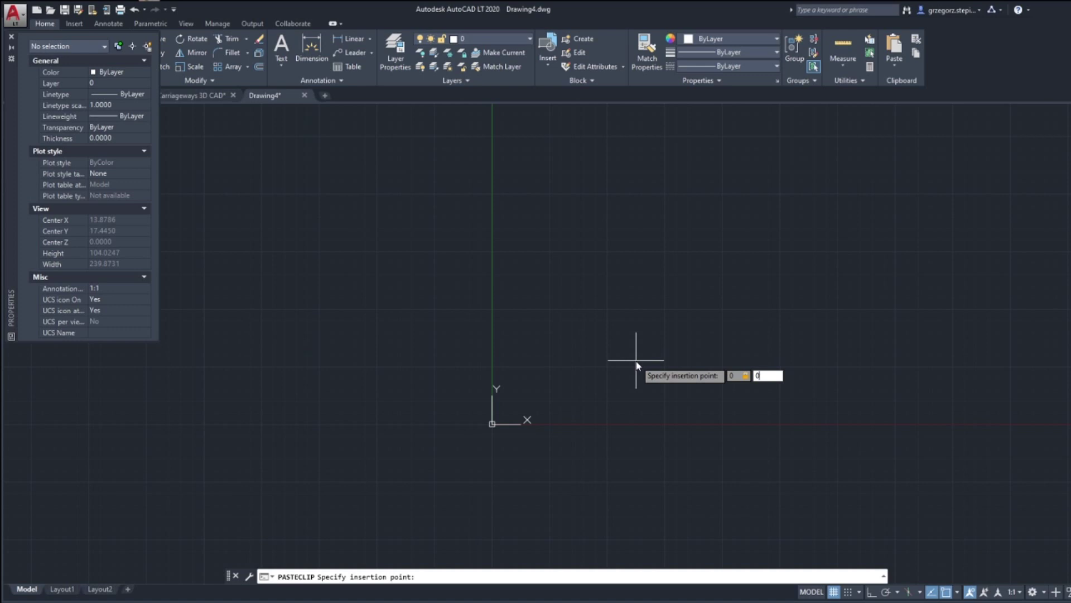
{"action": "key", "text": "Return"}
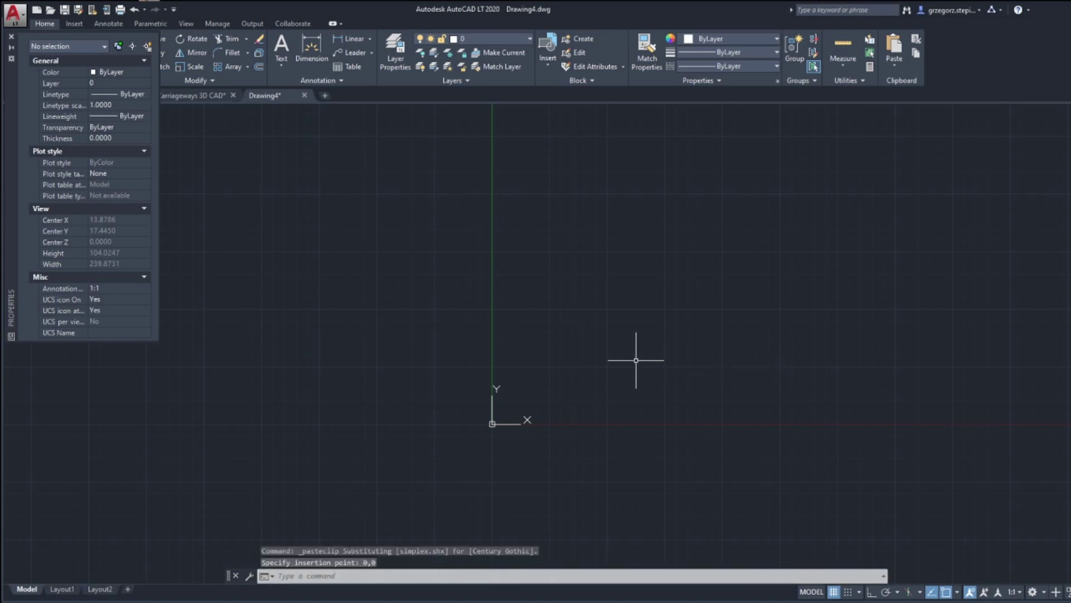
Step: Zoom to extents to show all pasted houses and select everything in the drawing
{"action": "scroll", "coordinate": [651, 347], "scroll_direction": "down", "scroll_amount": 4}
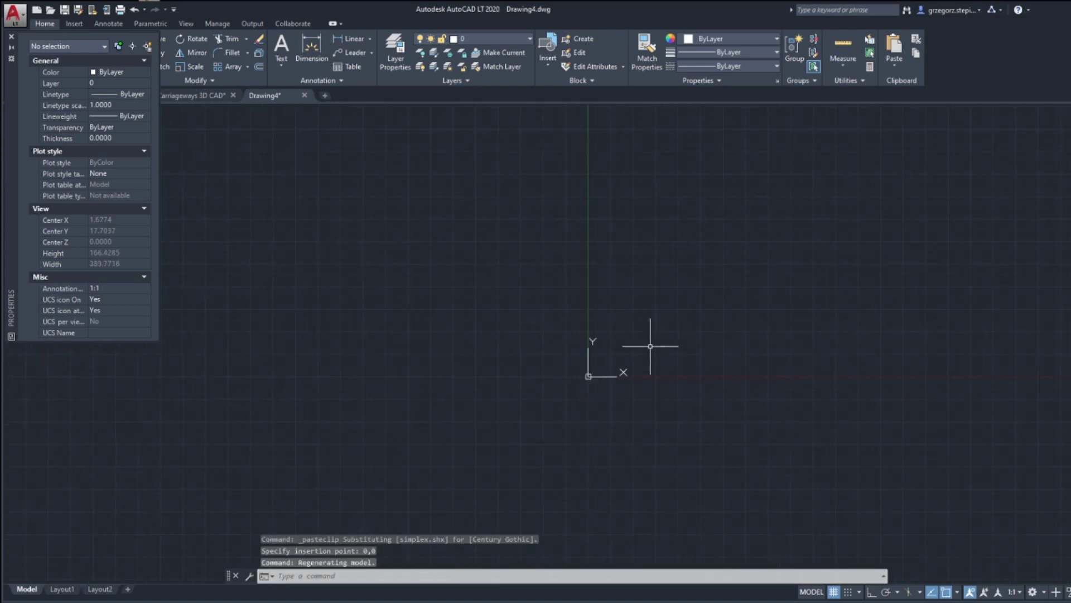
{"action": "middle_click", "coordinate": [681, 303]}
{"action": "middle_click", "coordinate": [682, 303]}
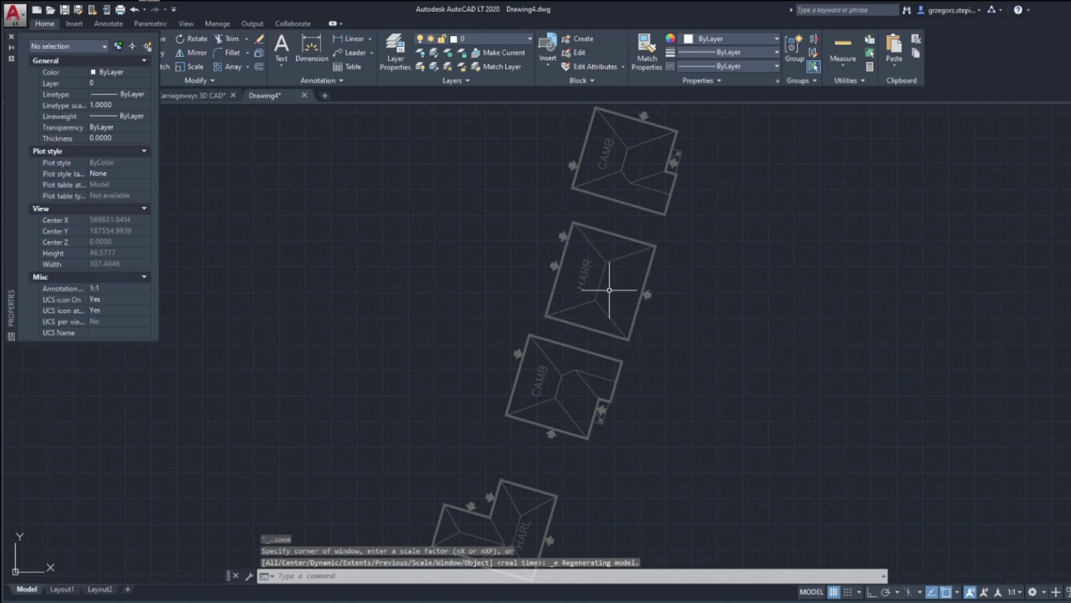
{"action": "scroll", "coordinate": [616, 286], "scroll_direction": "down", "scroll_amount": 1}
{"action": "scroll", "coordinate": [617, 268], "scroll_direction": "up", "scroll_amount": 2}
{"action": "scroll", "coordinate": [619, 262], "scroll_direction": "down", "scroll_amount": 5}
{"action": "scroll", "coordinate": [633, 258], "scroll_direction": "up", "scroll_amount": 4}
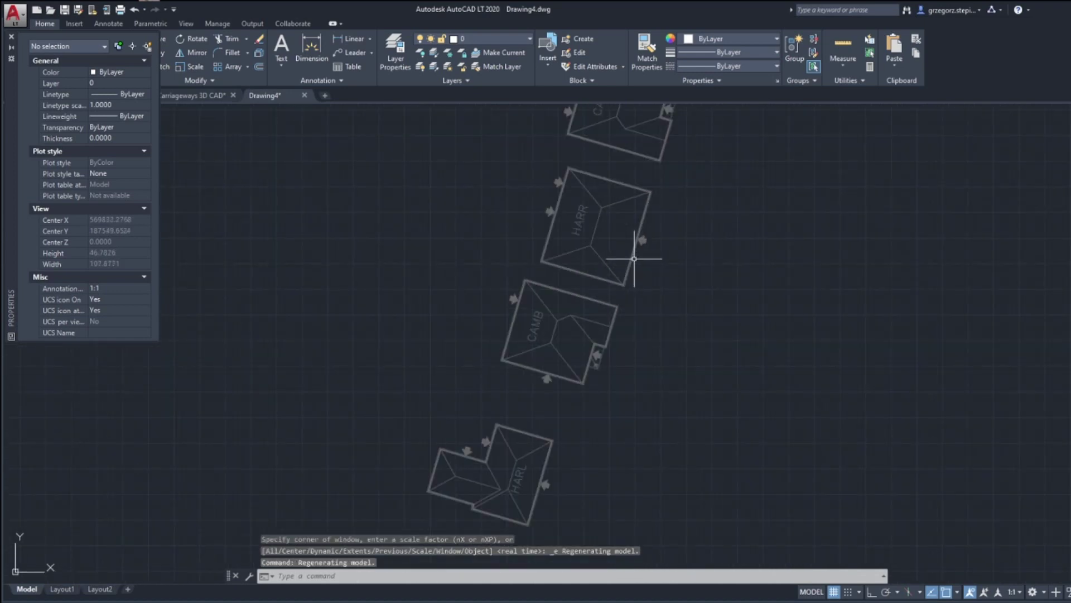
{"action": "key", "text": "Escape"}
{"action": "key", "text": "Escape"}
{"action": "key", "text": "Escape"}
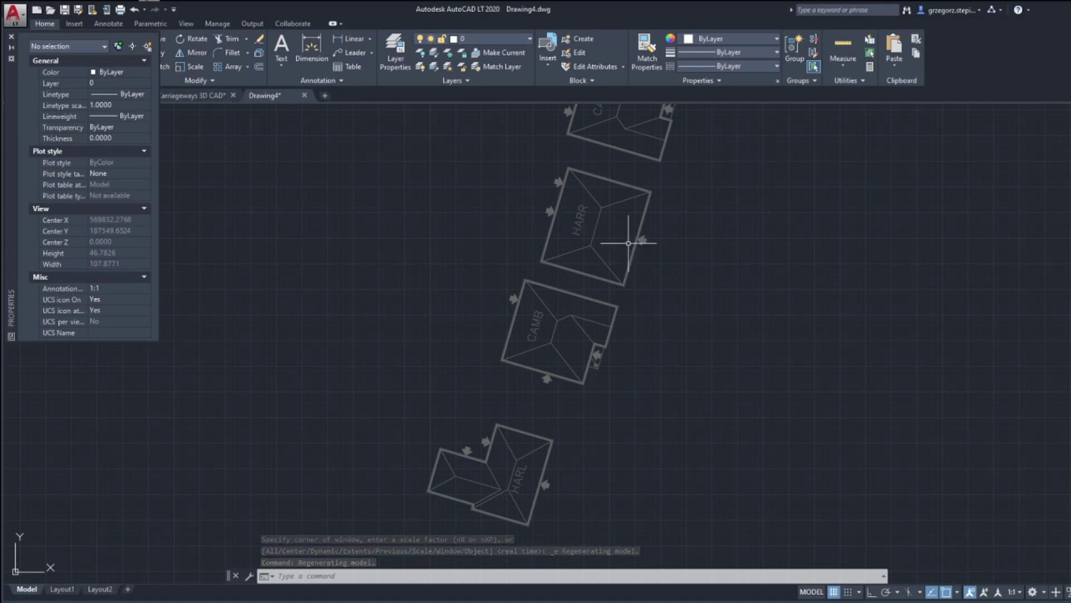
{"action": "scroll", "coordinate": [627, 240], "scroll_direction": "down", "scroll_amount": 2}
{"action": "key", "text": "ctrl+a"}
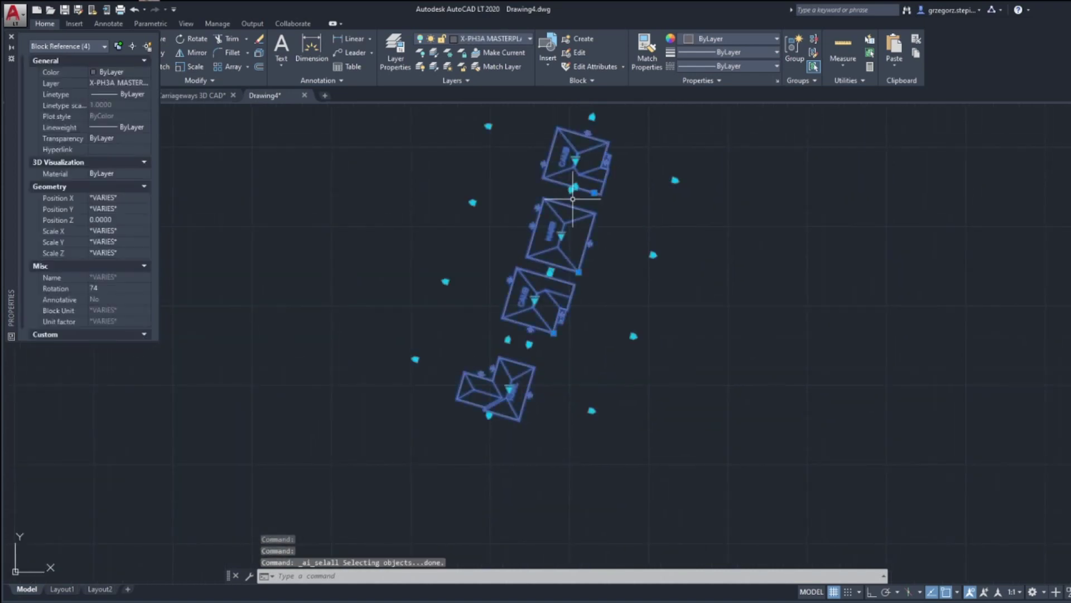
Step: Explode the four house blocks with EXPLODE and delete the two small hatches by the top house
{"action": "type", "text": "EXPLO"}
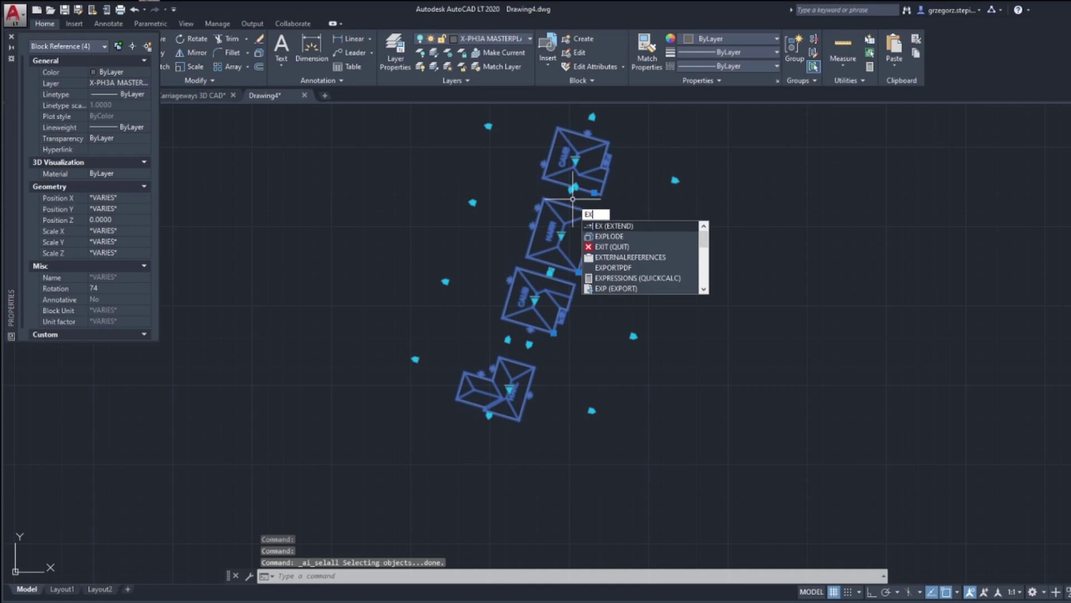
{"action": "key", "text": "Return"}
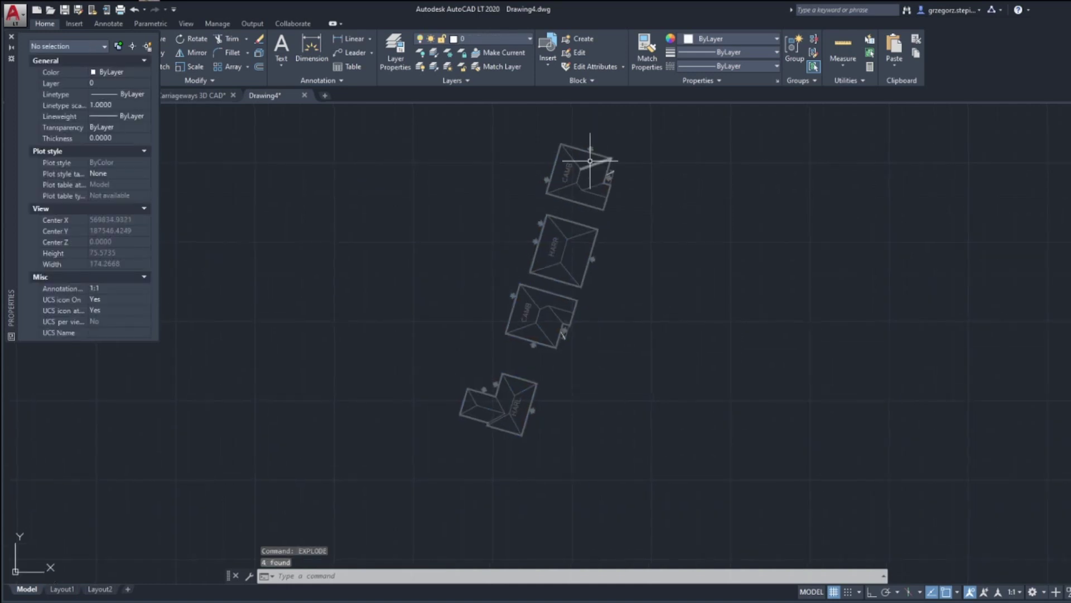
{"action": "scroll", "coordinate": [575, 156], "scroll_direction": "up", "scroll_amount": 6}
{"action": "left_click", "coordinate": [571, 115]}
{"action": "left_click", "coordinate": [616, 151]}
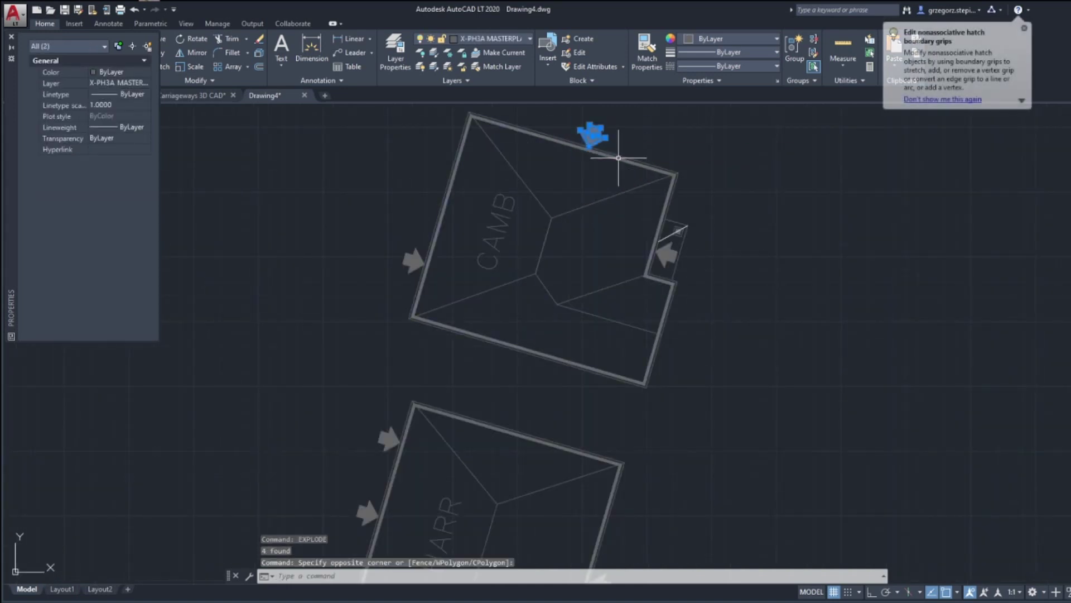
{"action": "key", "text": "Delete"}
Step: Delete the six similar outer outlines found with Select Similar
{"action": "scroll", "coordinate": [617, 120], "scroll_direction": "up", "scroll_amount": 2}
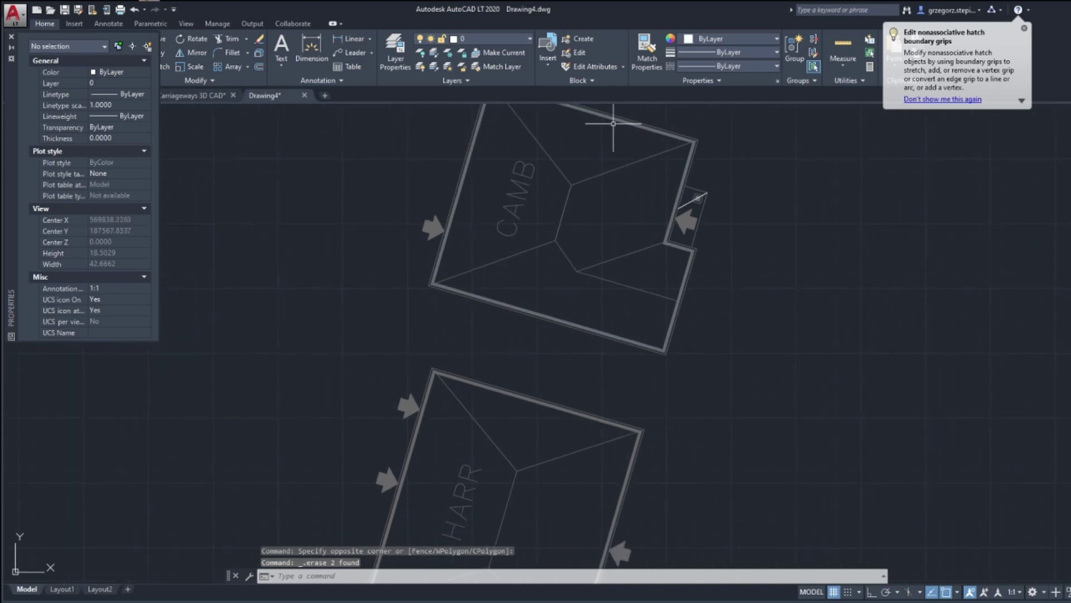
{"action": "left_click", "coordinate": [577, 202]}
{"action": "right_click", "coordinate": [577, 202]}
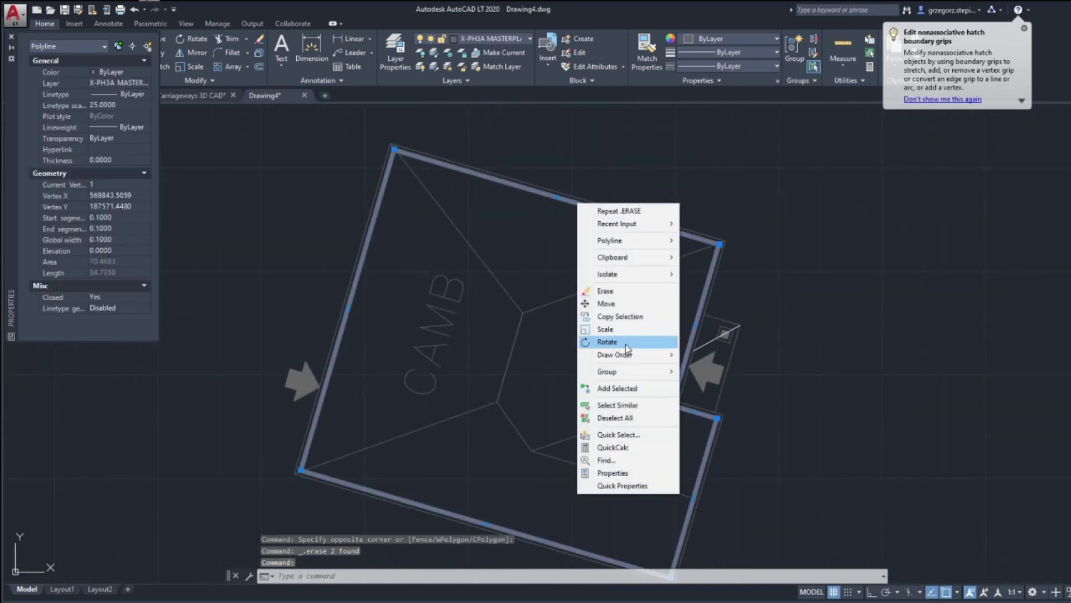
{"action": "left_click", "coordinate": [624, 405]}
{"action": "scroll", "coordinate": [581, 370], "scroll_direction": "down", "scroll_amount": 8}
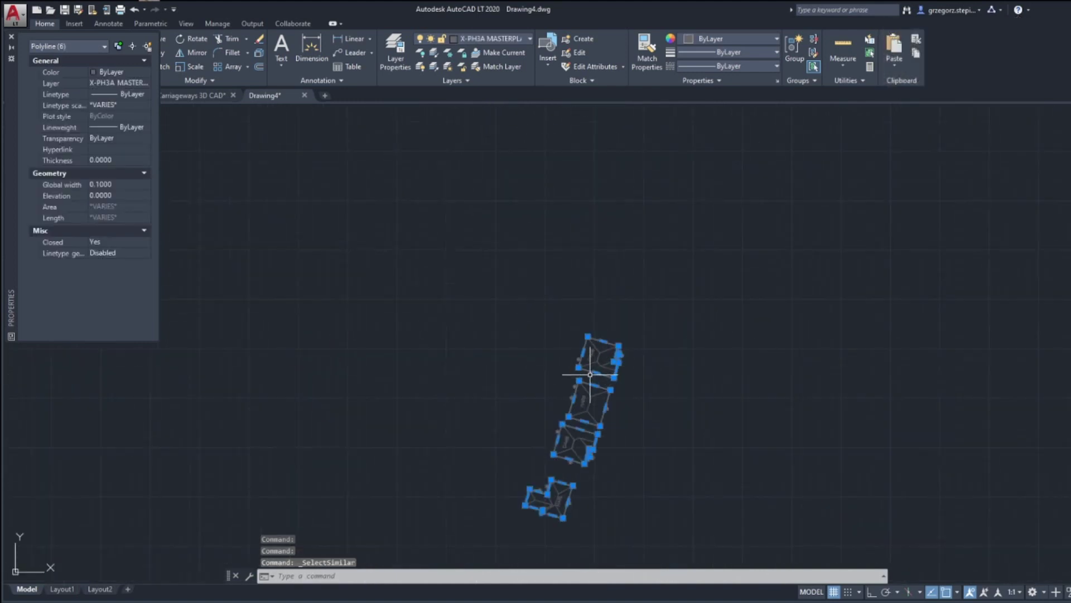
{"action": "scroll", "coordinate": [603, 346], "scroll_direction": "up", "scroll_amount": 6}
{"action": "key", "text": "Delete"}
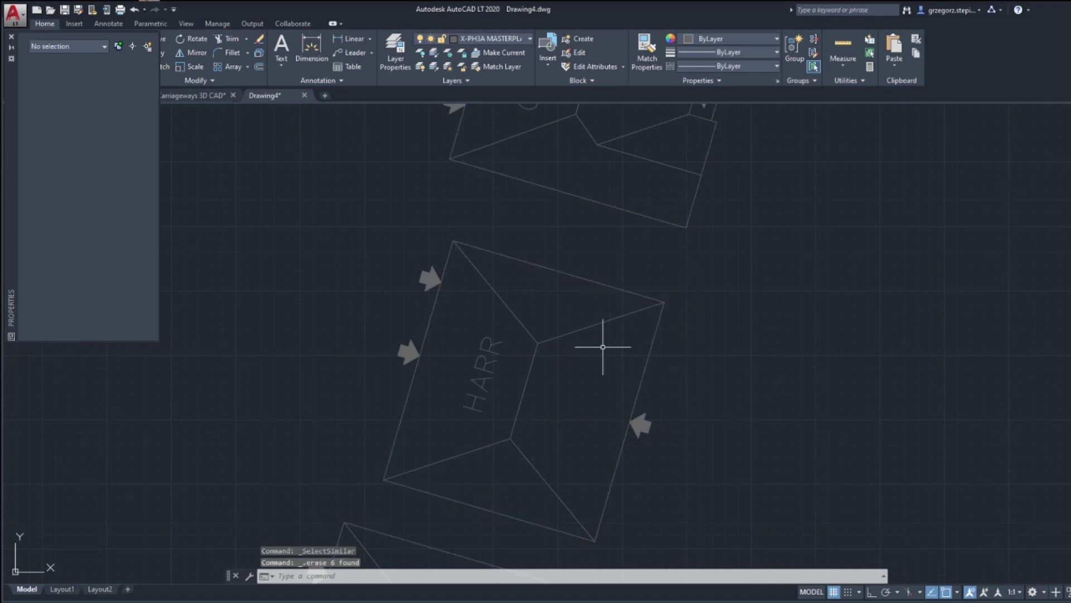
Step: Erase the CAMB roof's ridge lines, label and remaining inner roof lines
{"action": "scroll", "coordinate": [569, 309], "scroll_direction": "down", "scroll_amount": 4}
{"action": "scroll", "coordinate": [570, 302], "scroll_direction": "up", "scroll_amount": 3}
{"action": "left_click", "coordinate": [644, 273]}
{"action": "left_click", "coordinate": [545, 228]}
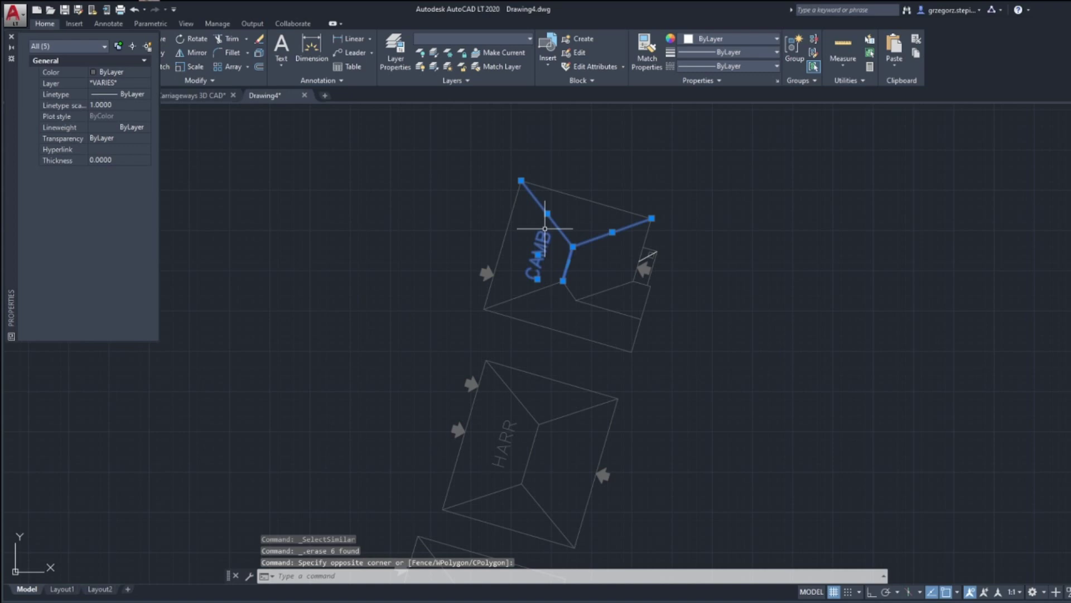
{"action": "key", "text": "Delete"}
{"action": "left_click", "coordinate": [594, 310]}
{"action": "left_click", "coordinate": [552, 271]}
{"action": "key", "text": "Delete"}
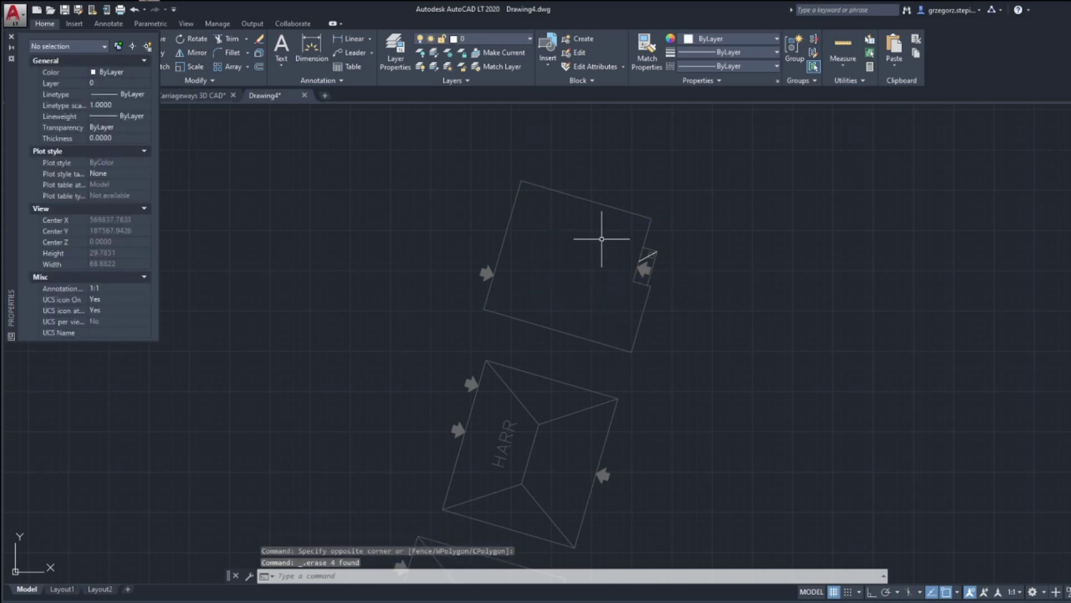
Step: Delete the small stray polyline beside the top house
{"action": "left_click", "coordinate": [603, 235]}
{"action": "left_click", "coordinate": [667, 289]}
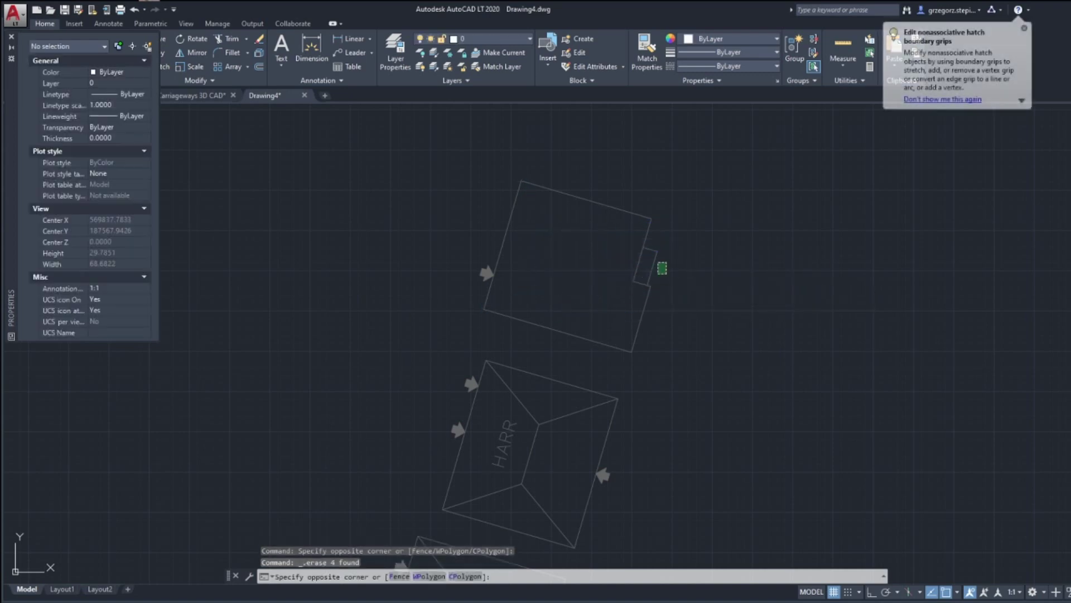
{"action": "key", "text": "Delete"}
Step: Select all 20 arrow symbols using Select Similar on one arrow
{"action": "left_click", "coordinate": [480, 260]}
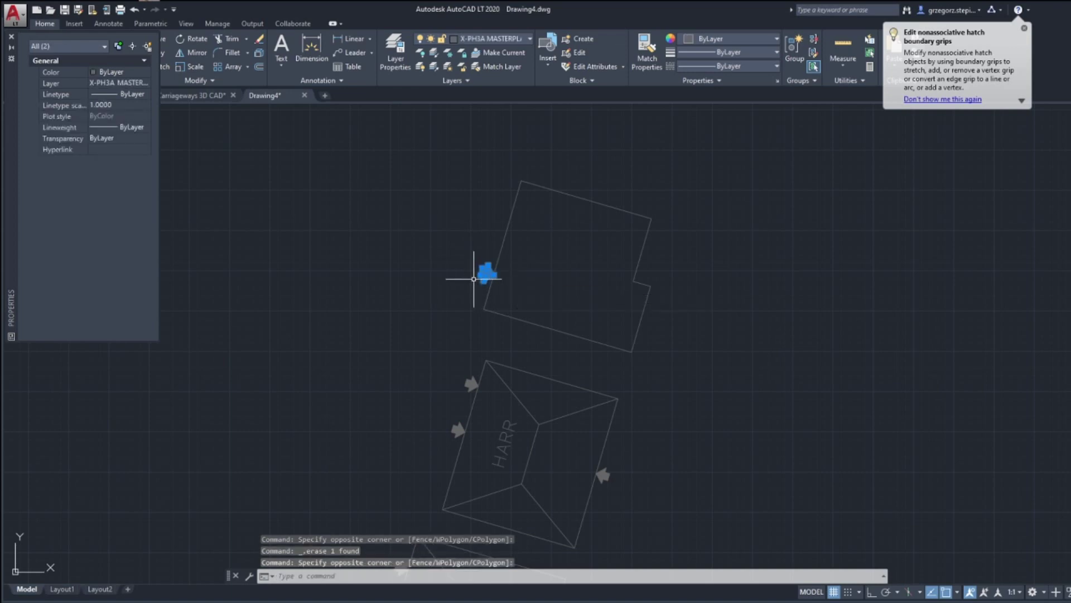
{"action": "key", "text": "Escape"}
{"action": "scroll", "coordinate": [483, 278], "scroll_direction": "up", "scroll_amount": 5}
{"action": "left_click", "coordinate": [485, 299]}
{"action": "left_click", "coordinate": [440, 234]}
{"action": "right_click", "coordinate": [451, 240]}
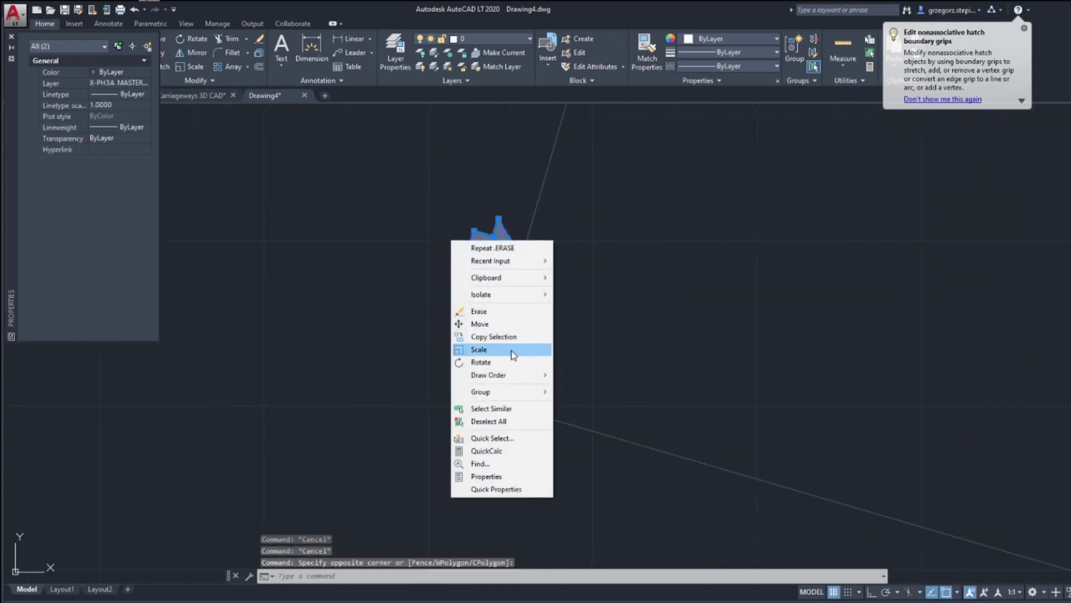
{"action": "left_click", "coordinate": [491, 408]}
{"action": "scroll", "coordinate": [618, 361], "scroll_direction": "down", "scroll_amount": 4}
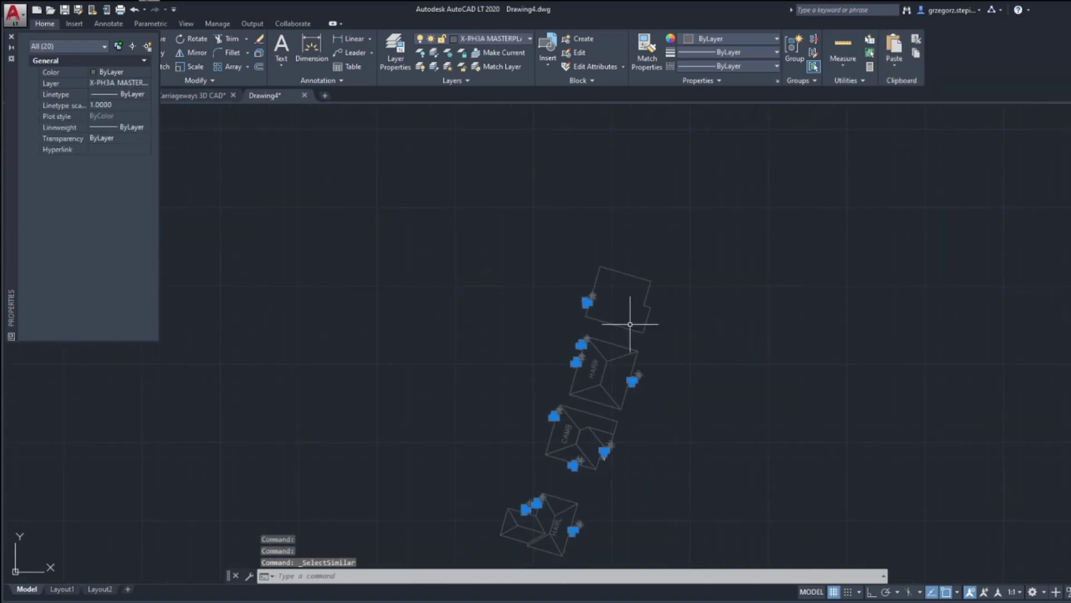
Step: Delete the 20 arrows and the HARR roof's ridge lines, label and lower hip line
{"action": "key", "text": "Delete"}
{"action": "mouse_move", "coordinate": [628, 315]}
{"action": "left_mouse_down"}
{"action": "mouse_move", "coordinate": [614, 390]}
{"action": "mouse_move", "coordinate": [575, 385]}
{"action": "mouse_move", "coordinate": [550, 351]}
{"action": "left_mouse_up"}
{"action": "scroll", "coordinate": [617, 369], "scroll_direction": "up", "scroll_amount": 3}
{"action": "key", "text": "Delete"}
{"action": "key", "text": "Delete"}
{"action": "scroll", "coordinate": [582, 347], "scroll_direction": "down", "scroll_amount": 3}
{"action": "scroll", "coordinate": [593, 331], "scroll_direction": "up", "scroll_amount": 3}
Step: Erase the CAMB and lower roofs' hip lines and labels plus the notch lines
{"action": "key", "text": "Delete"}
{"action": "left_click_drag", "start_coordinate": [571, 404], "coordinate": [541, 376]}
{"action": "key", "text": "Delete"}
{"action": "scroll", "coordinate": [641, 402], "scroll_direction": "up", "scroll_amount": 3}
{"action": "left_click_drag", "start_coordinate": [641, 418], "coordinate": [600, 362]}
{"action": "key", "text": "Delete"}
{"action": "scroll", "coordinate": [520, 408], "scroll_direction": "down", "scroll_amount": 5}
{"action": "middle_click_drag", "start_coordinate": [520, 407], "coordinate": [550, 335]}
{"action": "scroll", "coordinate": [574, 359], "scroll_direction": "up", "scroll_amount": 3}
{"action": "left_click_drag", "start_coordinate": [733, 388], "coordinate": [505, 261]}
{"action": "key", "text": "Delete"}
{"action": "left_click_drag", "start_coordinate": [548, 404], "coordinate": [395, 327]}
{"action": "key", "text": "Delete"}
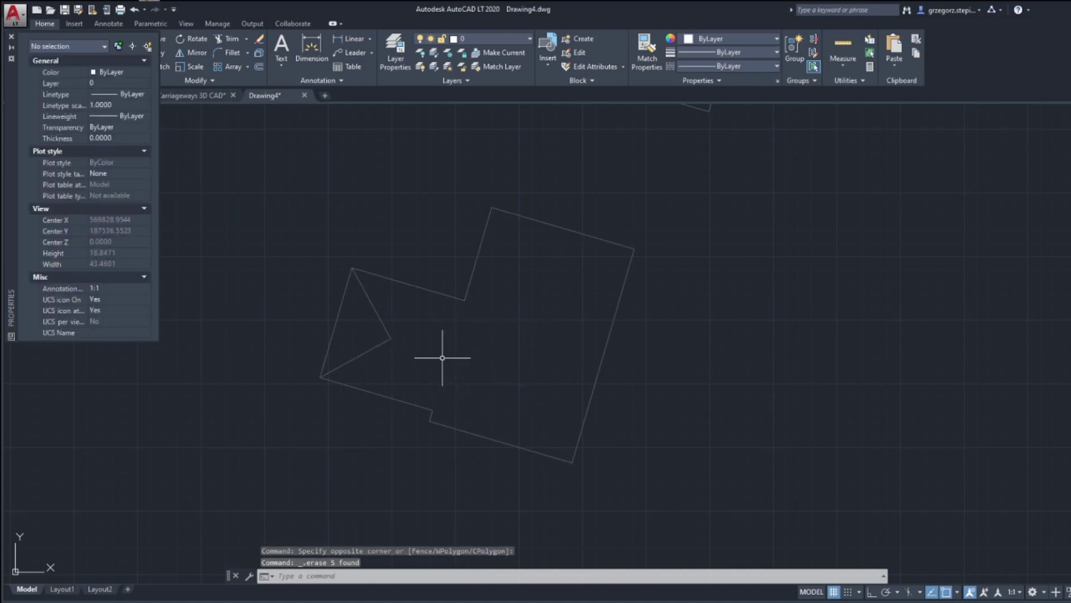
Step: Zoom to extents and centre the four building outlines in the view
{"action": "scroll", "coordinate": [390, 325], "scroll_direction": "down", "scroll_amount": 6}
{"action": "scroll", "coordinate": [471, 239], "scroll_direction": "up", "scroll_amount": 2}
{"action": "middle_click", "coordinate": [526, 242]}
{"action": "middle_click", "coordinate": [526, 242]}
{"action": "scroll", "coordinate": [539, 239], "scroll_direction": "down", "scroll_amount": 2}
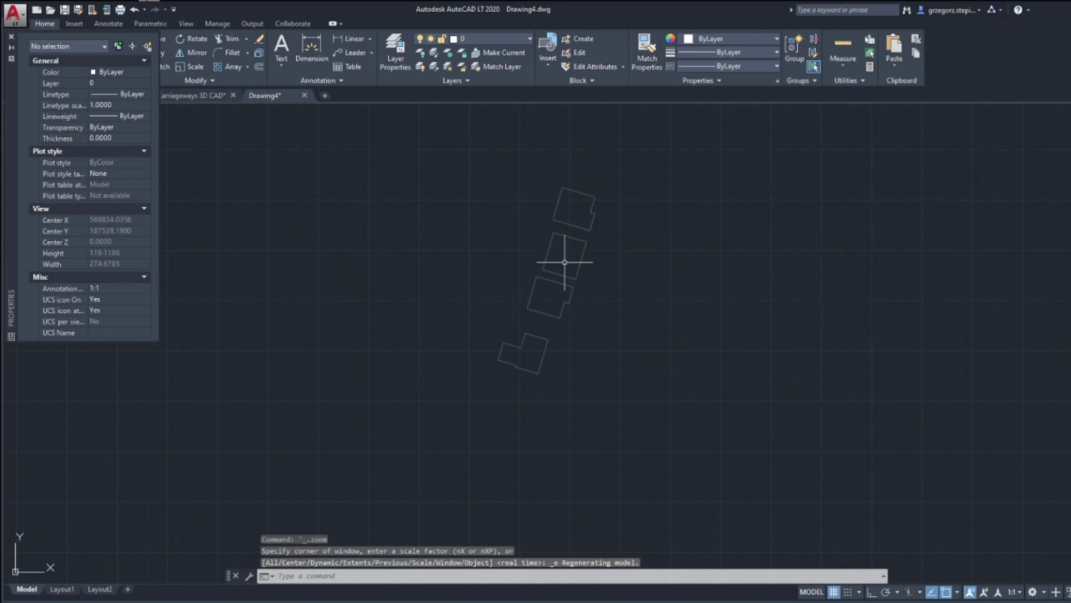
{"action": "middle_click_drag", "start_coordinate": [534, 242], "coordinate": [477, 253]}
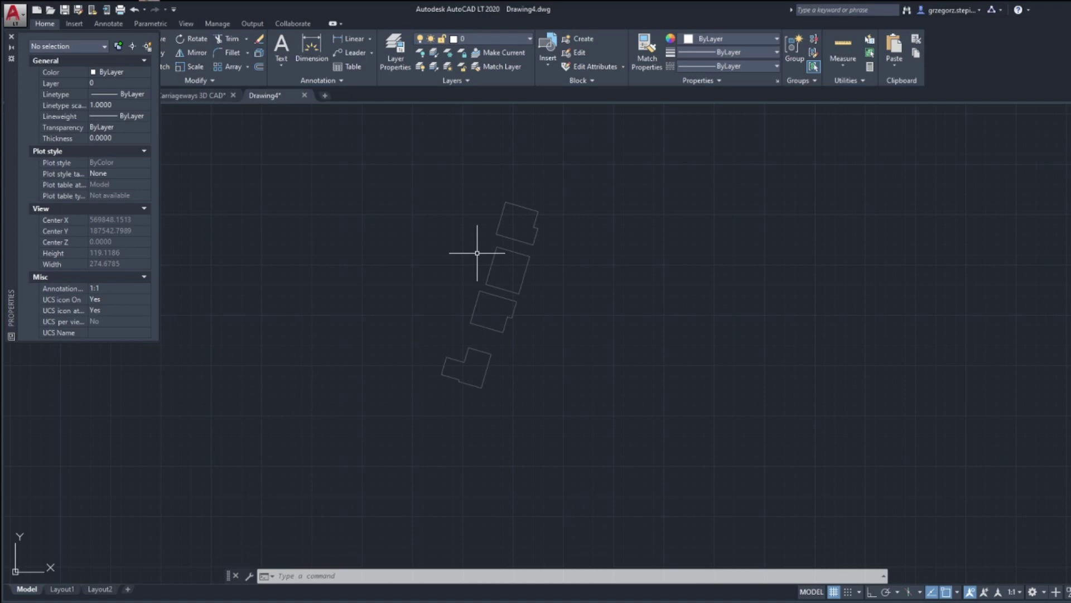
{"action": "key", "text": "ctrl+shift+s"}
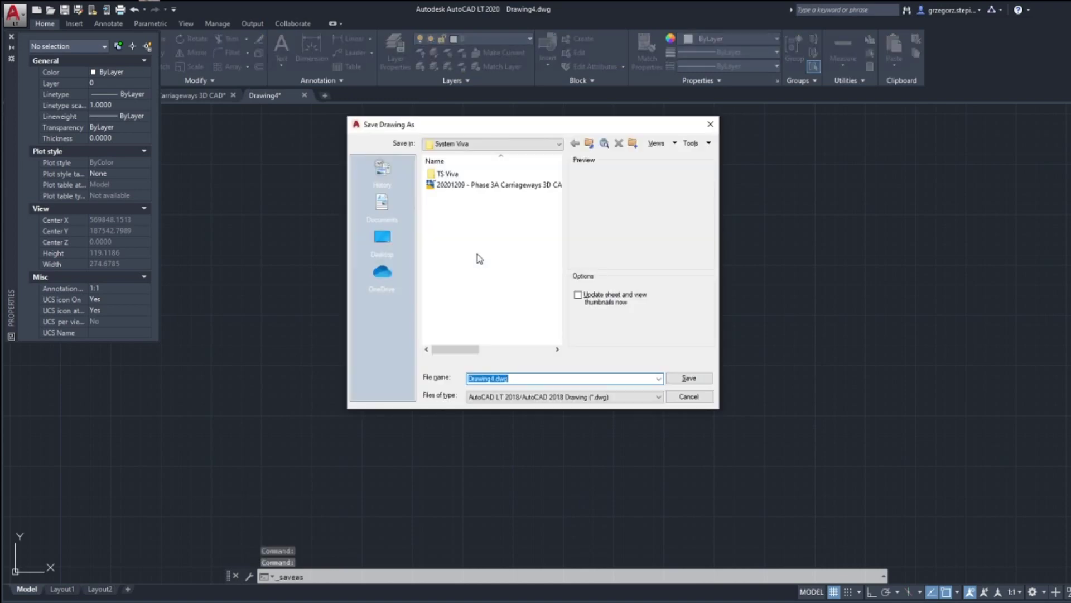
Step: Save as 'houses' in TS Viva > USB Memory Device > Data, format AutoCAD 2010/LT2010 DXF
{"action": "left_click", "coordinate": [519, 380]}
{"action": "key", "text": "ctrl+a"}
{"action": "type", "text": "hous"}
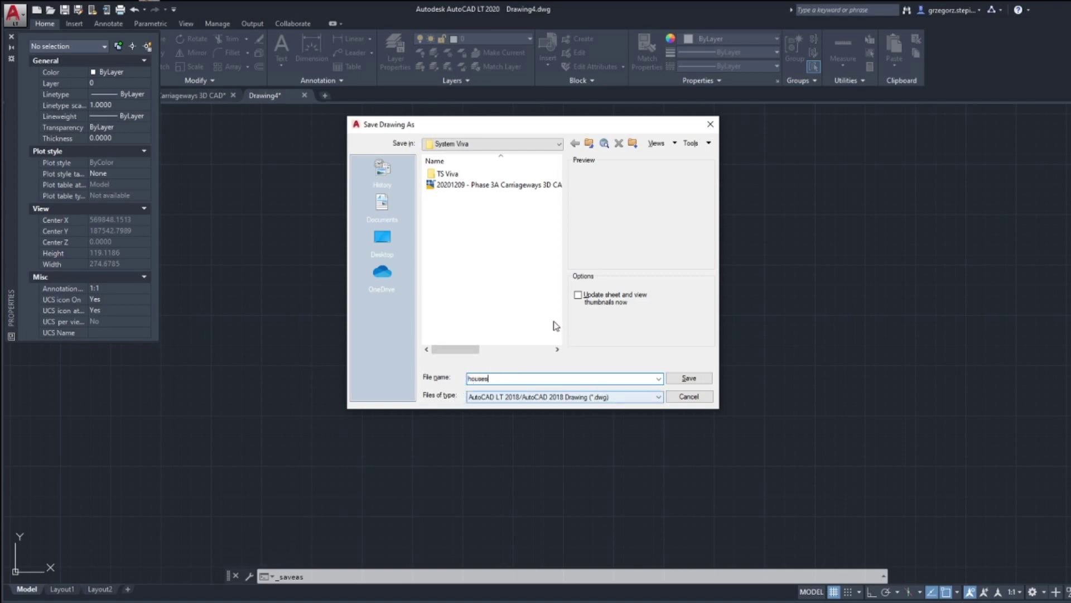
{"action": "double_click", "coordinate": [449, 174]}
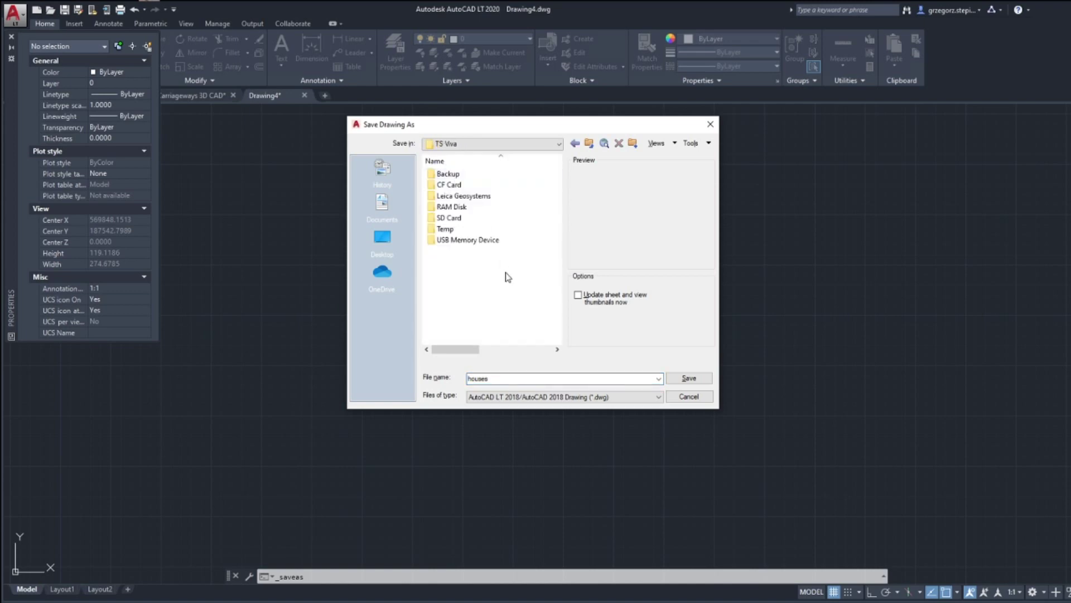
{"action": "double_click", "coordinate": [483, 240]}
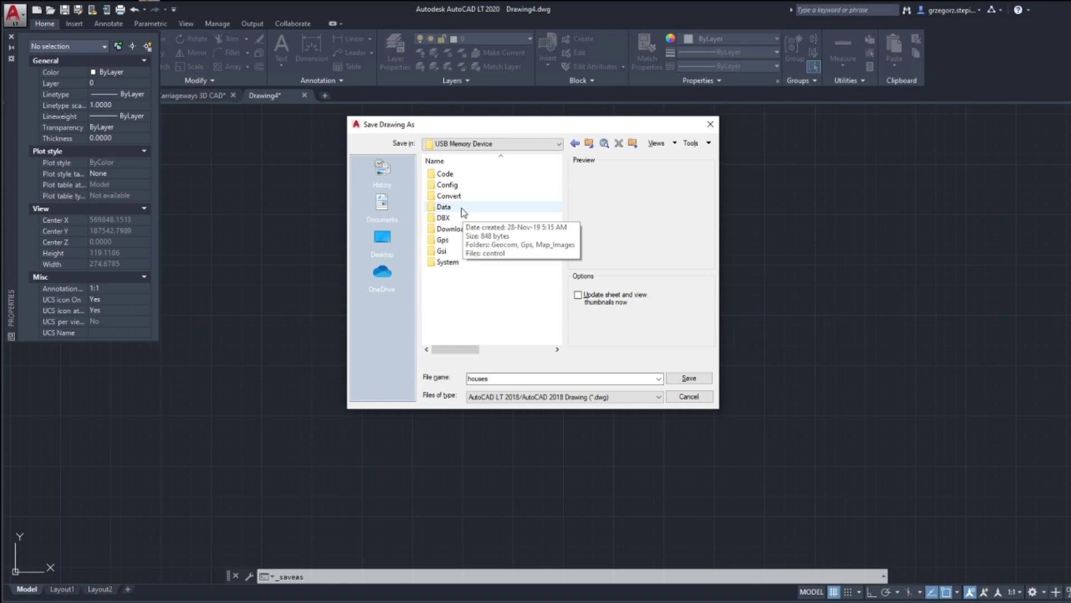
{"action": "double_click", "coordinate": [444, 207]}
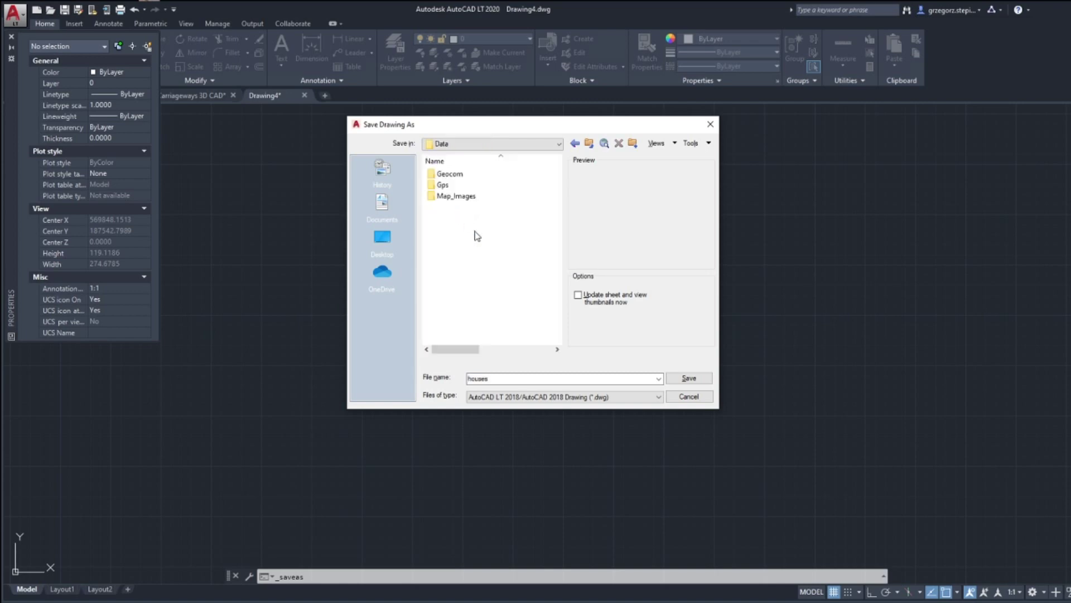
{"action": "left_click", "coordinate": [658, 398]}
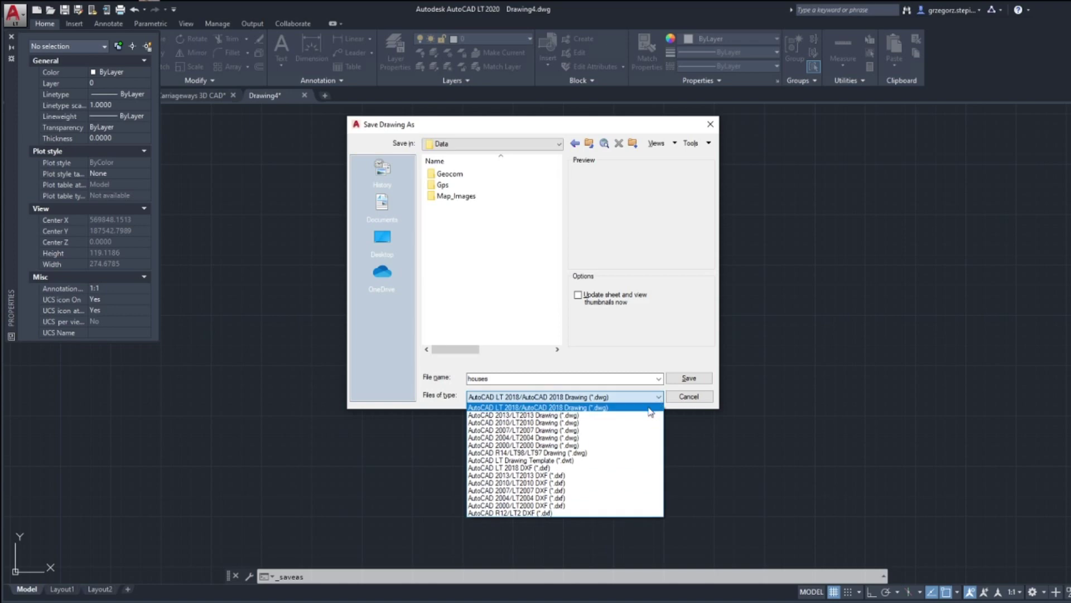
{"action": "left_click", "coordinate": [547, 484]}
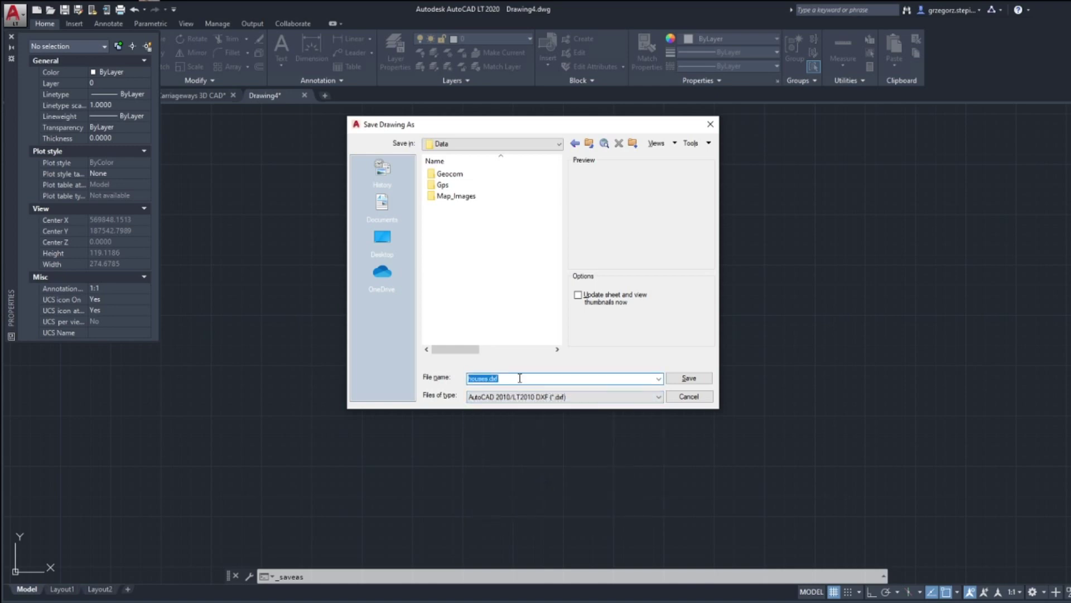
{"action": "left_click", "coordinate": [689, 379]}
{"action": "scroll", "coordinate": [532, 244], "scroll_direction": "up", "scroll_amount": 5}
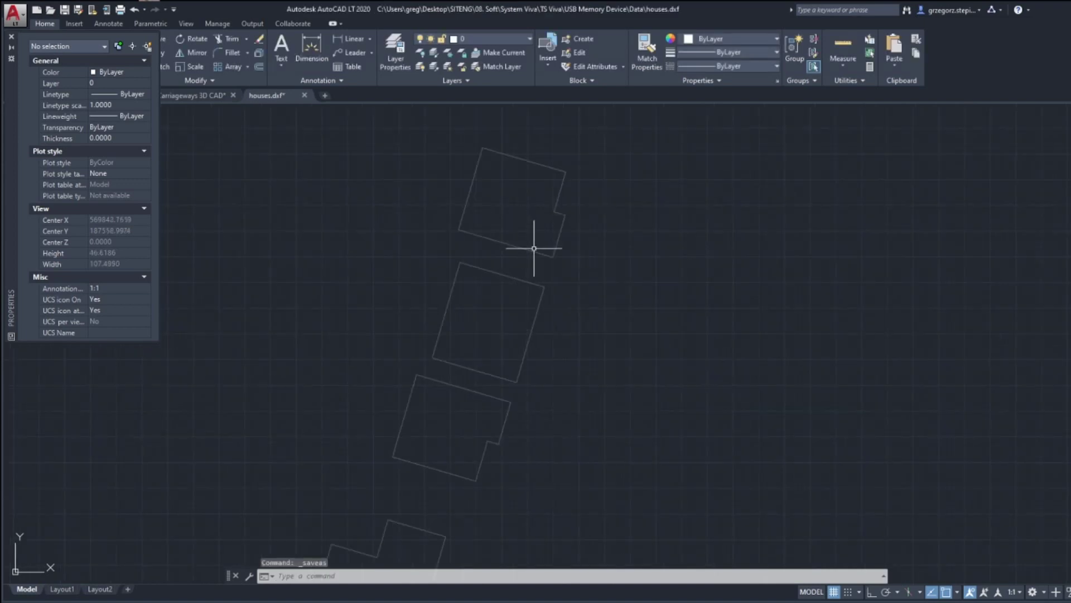
Step: Select all four house outlines and explode them into lines with EX
{"action": "scroll", "coordinate": [461, 214], "scroll_direction": "down", "scroll_amount": 3}
{"action": "scroll", "coordinate": [462, 214], "scroll_direction": "up", "scroll_amount": 2}
{"action": "middle_click_drag", "start_coordinate": [462, 213], "coordinate": [506, 185]}
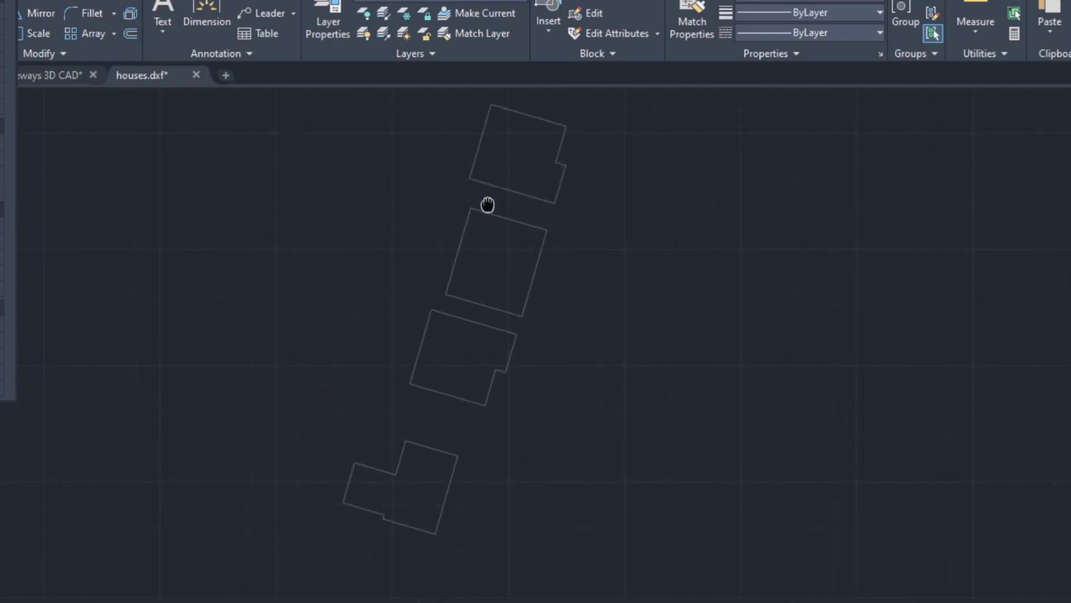
{"action": "left_click", "coordinate": [483, 181]}
{"action": "scroll", "coordinate": [450, 210], "scroll_direction": "down", "scroll_amount": 2}
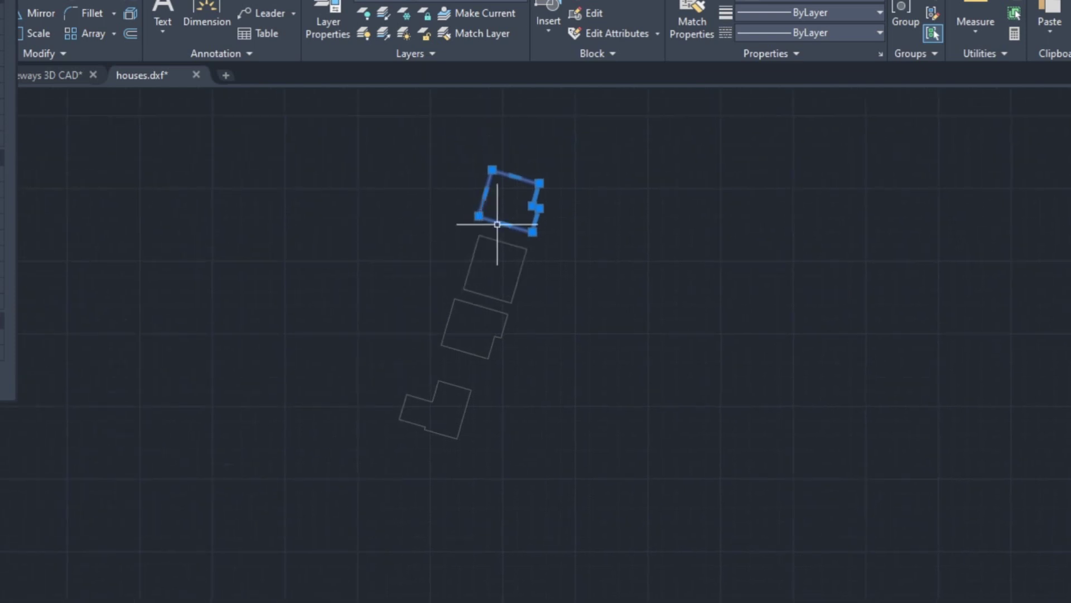
{"action": "scroll", "coordinate": [494, 227], "scroll_direction": "up", "scroll_amount": 2}
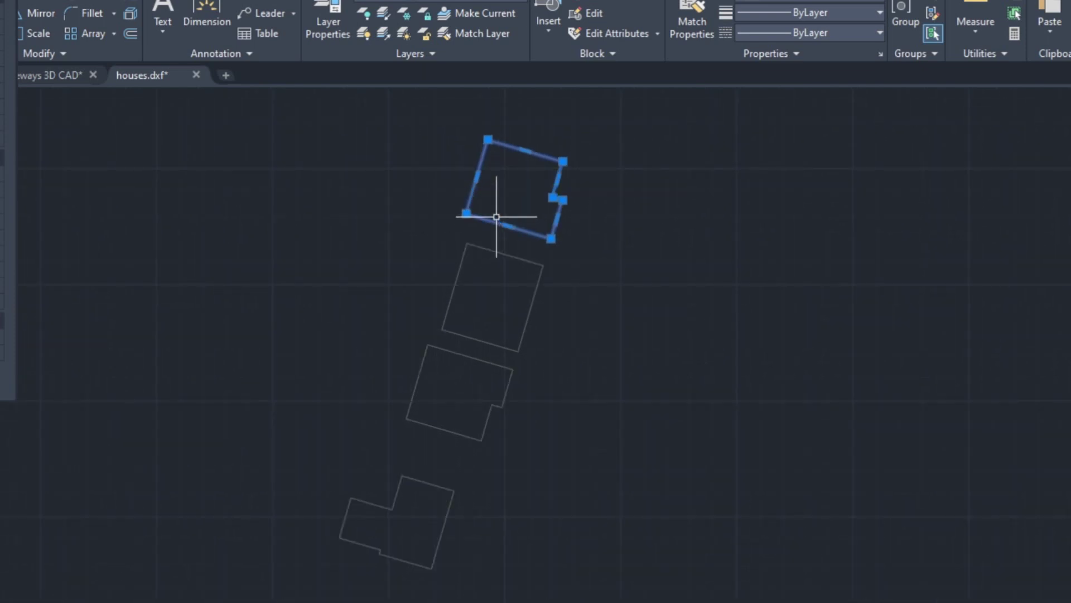
{"action": "key", "text": "Escape"}
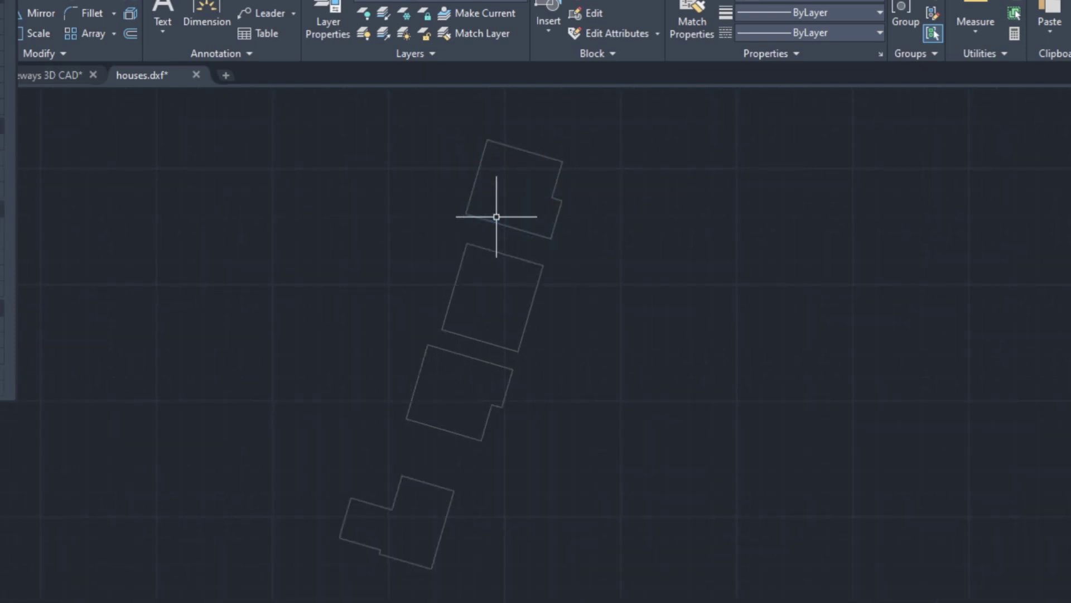
{"action": "key", "text": "ctrl+a"}
{"action": "type", "text": "EX"}
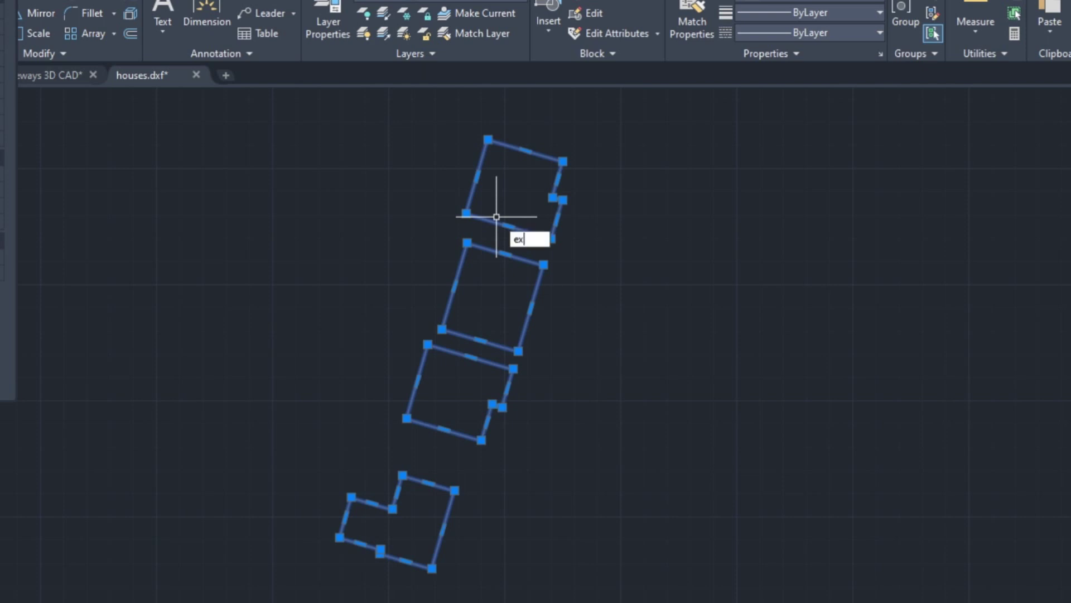
{"action": "key", "text": "Return"}
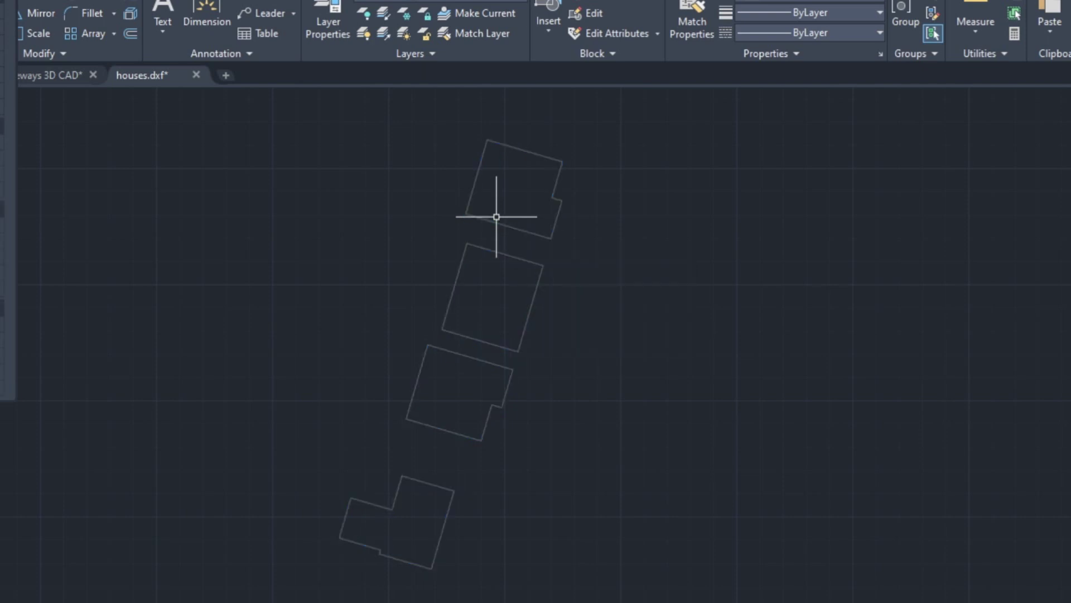
Step: Confirm the top house's edges are separate lines, then bring the TS15 PC Simulator window forward
{"action": "left_click", "coordinate": [539, 154]}
{"action": "left_click", "coordinate": [479, 170]}
{"action": "left_click", "coordinate": [557, 179]}
{"action": "key", "text": "Escape"}
{"action": "scroll", "coordinate": [621, 227], "scroll_direction": "down", "scroll_amount": 3}
{"action": "scroll", "coordinate": [622, 227], "scroll_direction": "up", "scroll_amount": 3}
{"action": "middle_click_drag", "start_coordinate": [622, 227], "coordinate": [621, 310]}
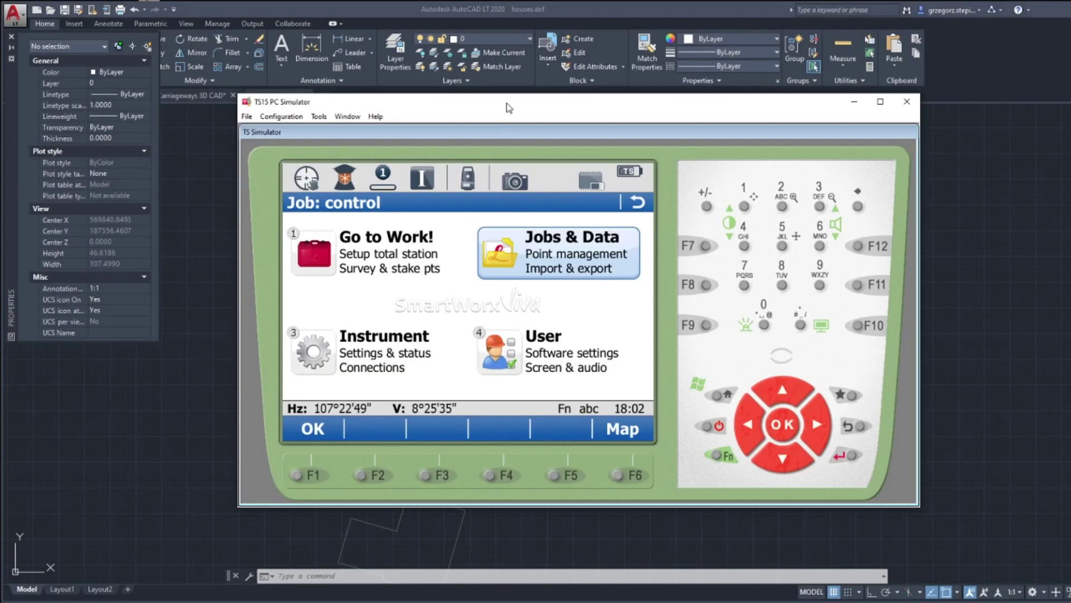
{"action": "left_click_drag", "start_coordinate": [509, 108], "coordinate": [439, 60]}
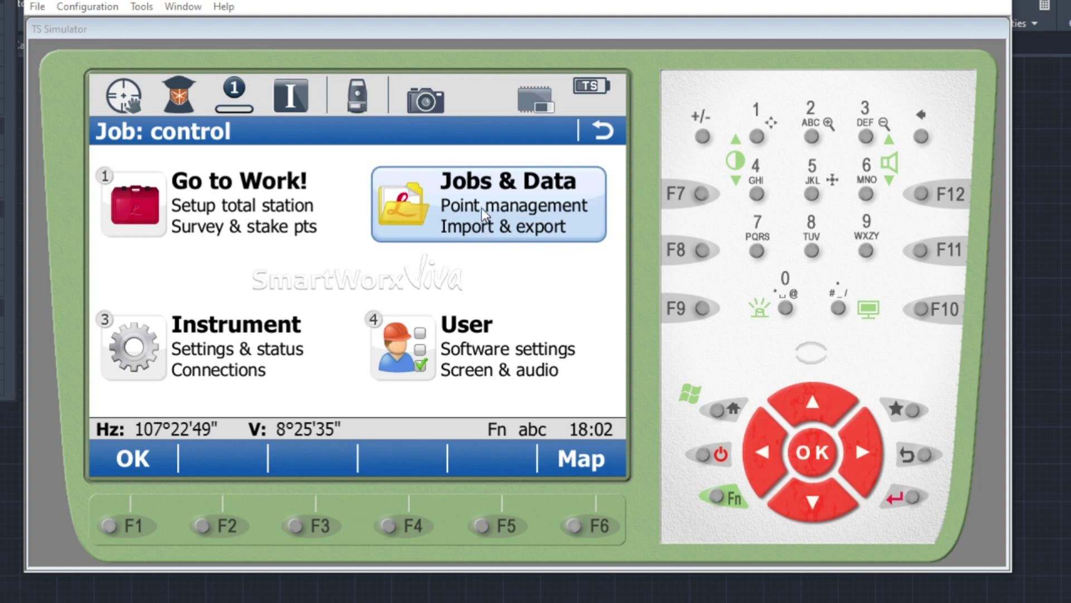
Step: Set up Jobs & Data > Import DXF data to take houses from the USB stick
{"action": "left_click", "coordinate": [481, 193]}
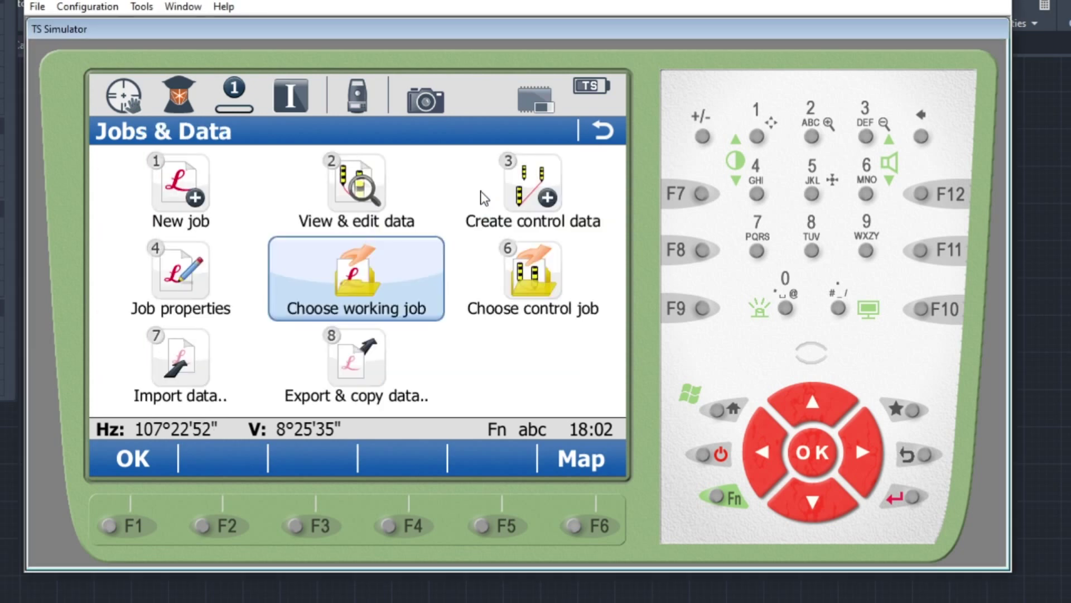
{"action": "left_click", "coordinate": [197, 359]}
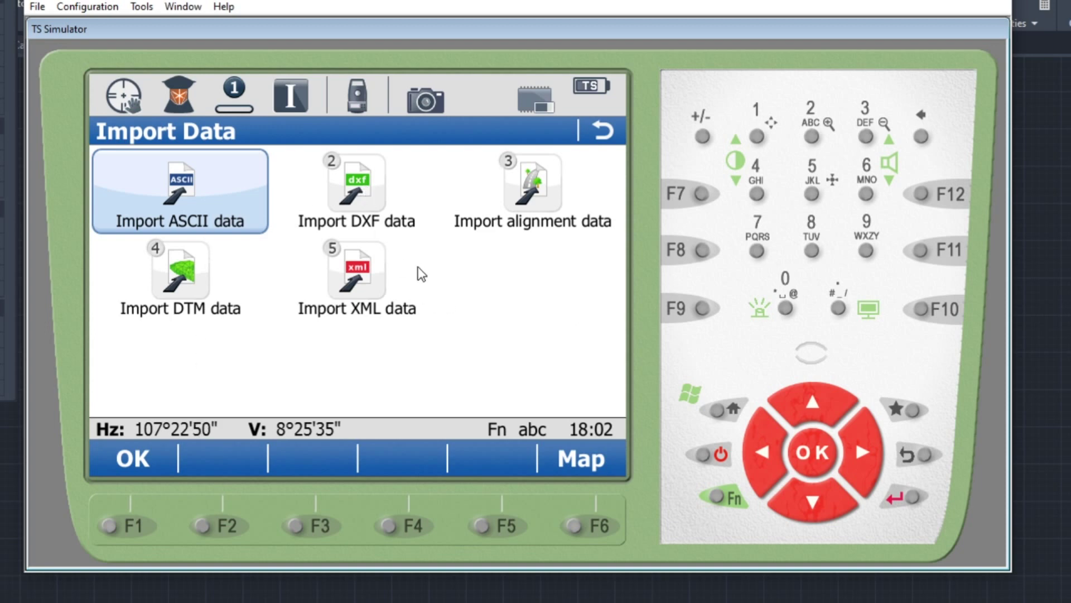
{"action": "left_click", "coordinate": [355, 179]}
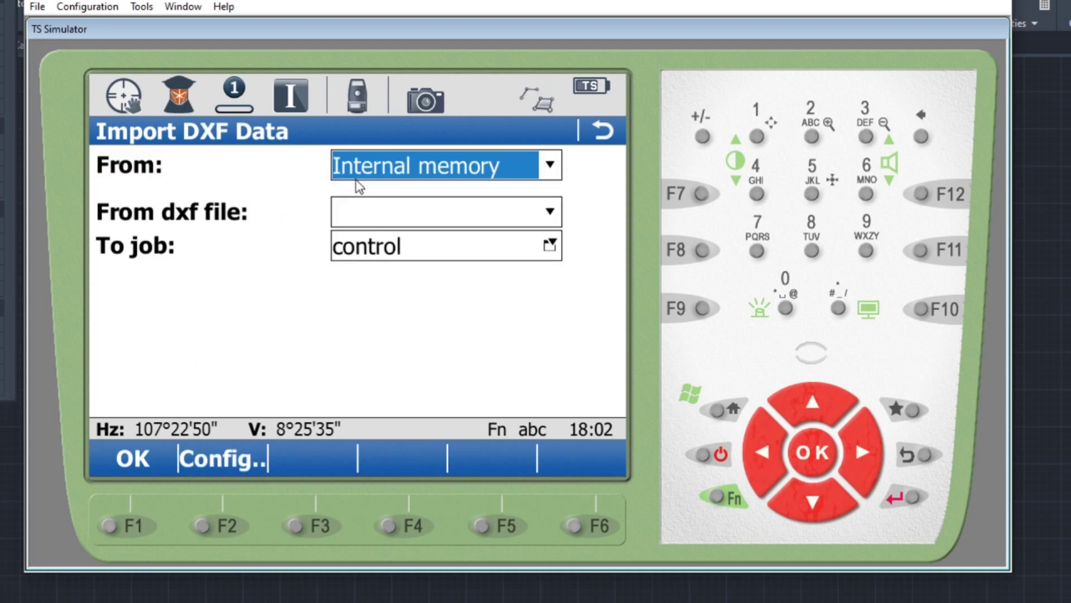
{"action": "left_click", "coordinate": [549, 165]}
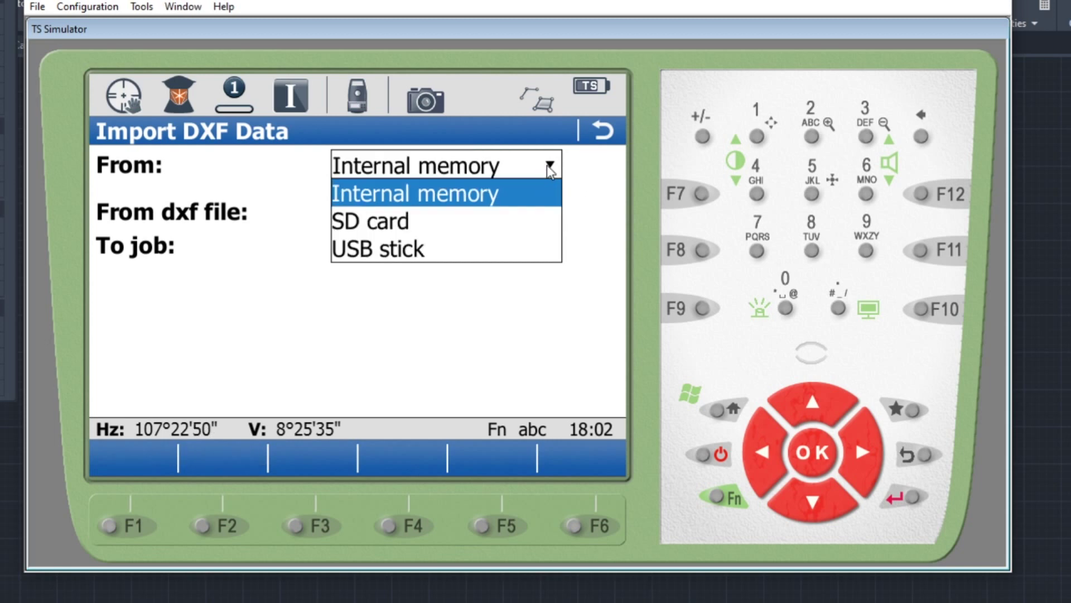
{"action": "left_click", "coordinate": [384, 253]}
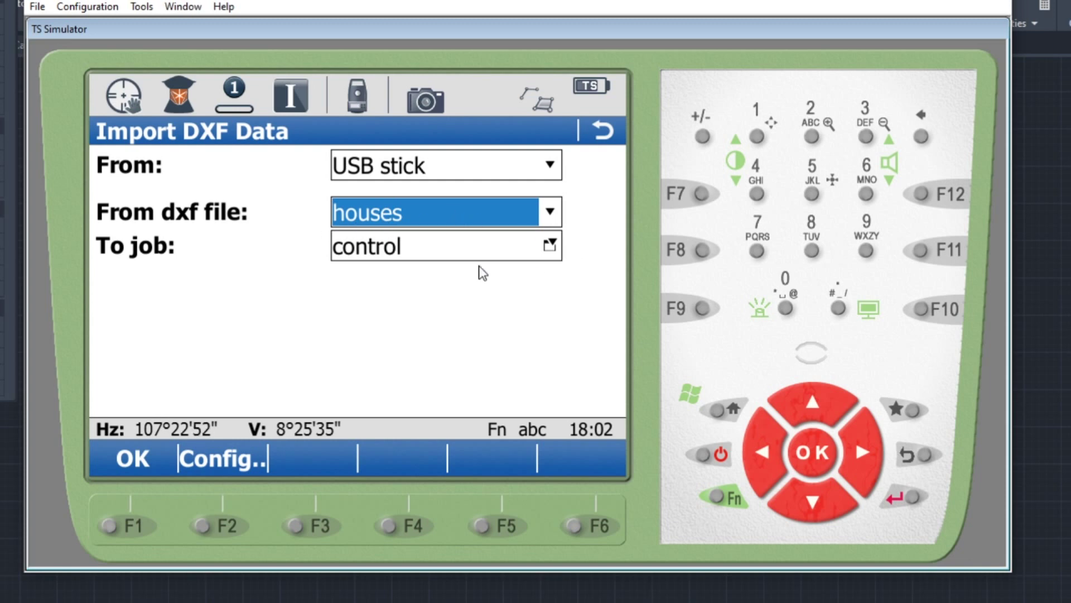
{"action": "left_click", "coordinate": [550, 245]}
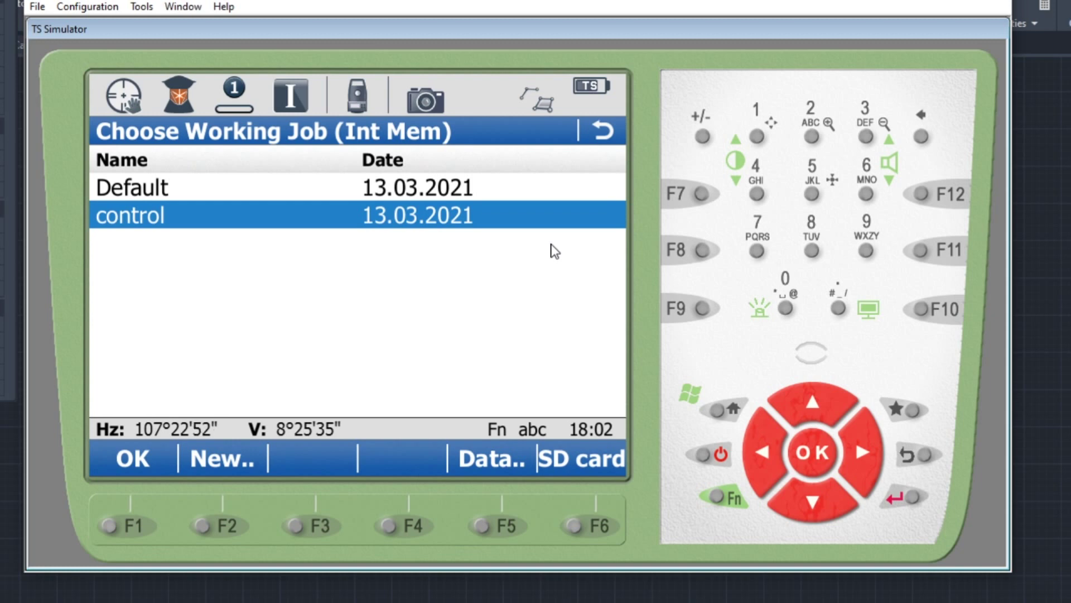
Step: Create a new job named 'houses' and make it the working job for the import
{"action": "left_click", "coordinate": [219, 459]}
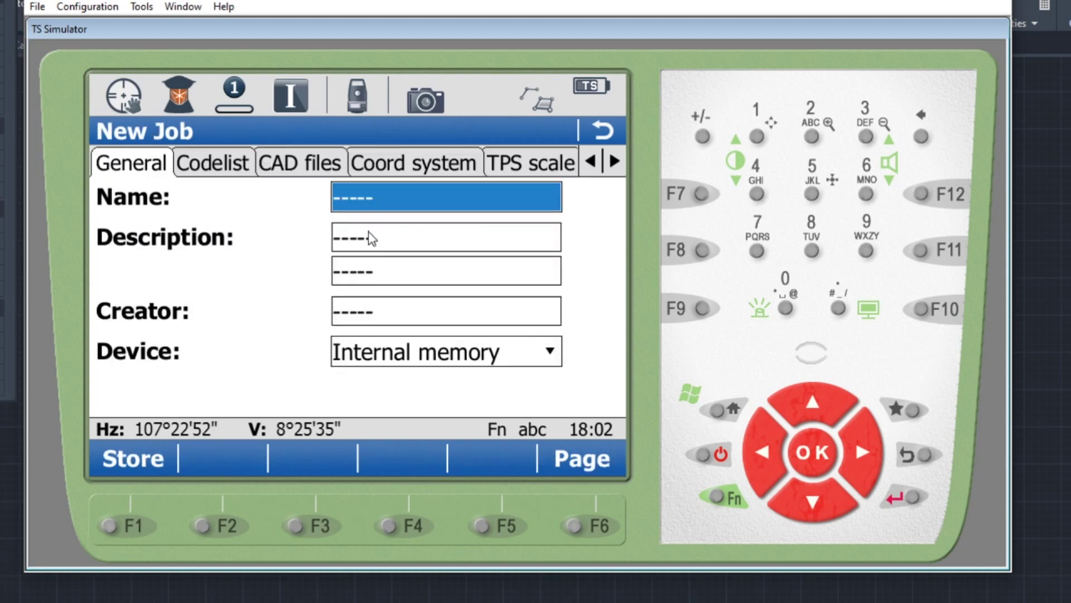
{"action": "left_click", "coordinate": [371, 197]}
{"action": "type", "text": "houses"}
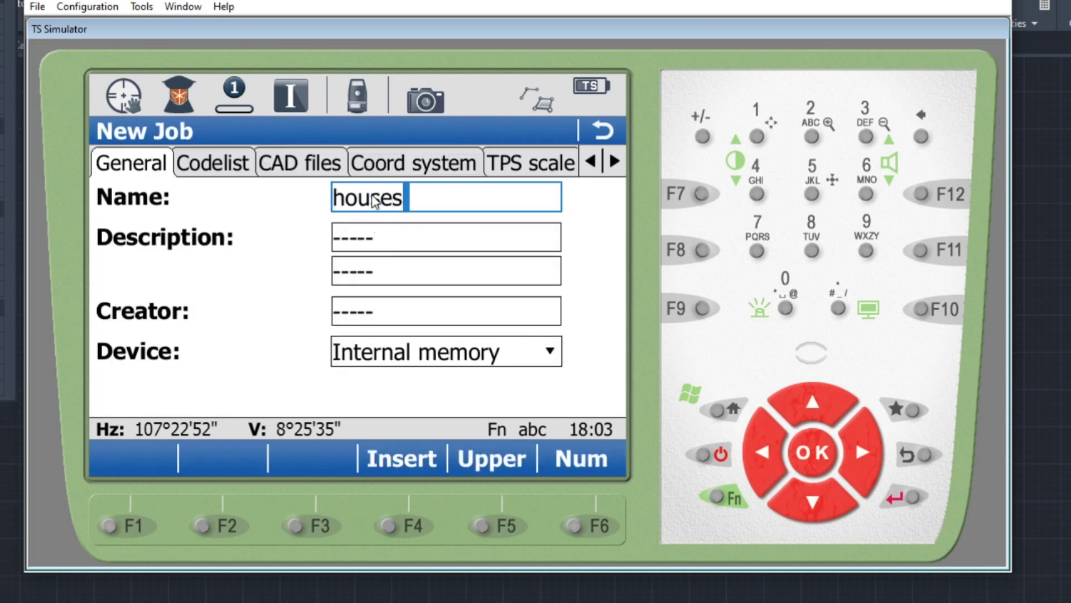
{"action": "left_click", "coordinate": [367, 235]}
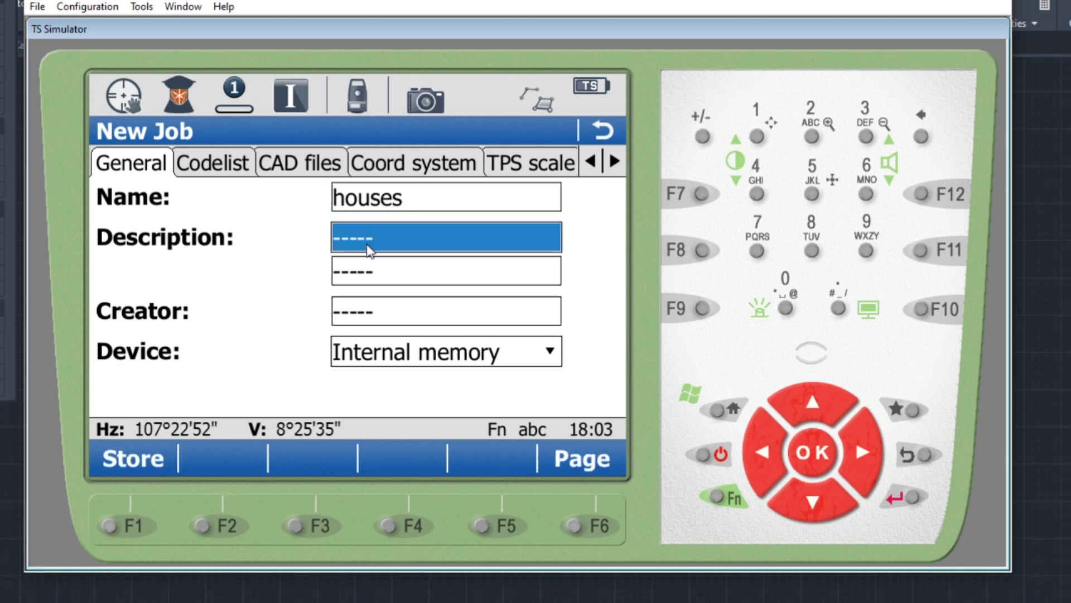
{"action": "left_click", "coordinate": [132, 459]}
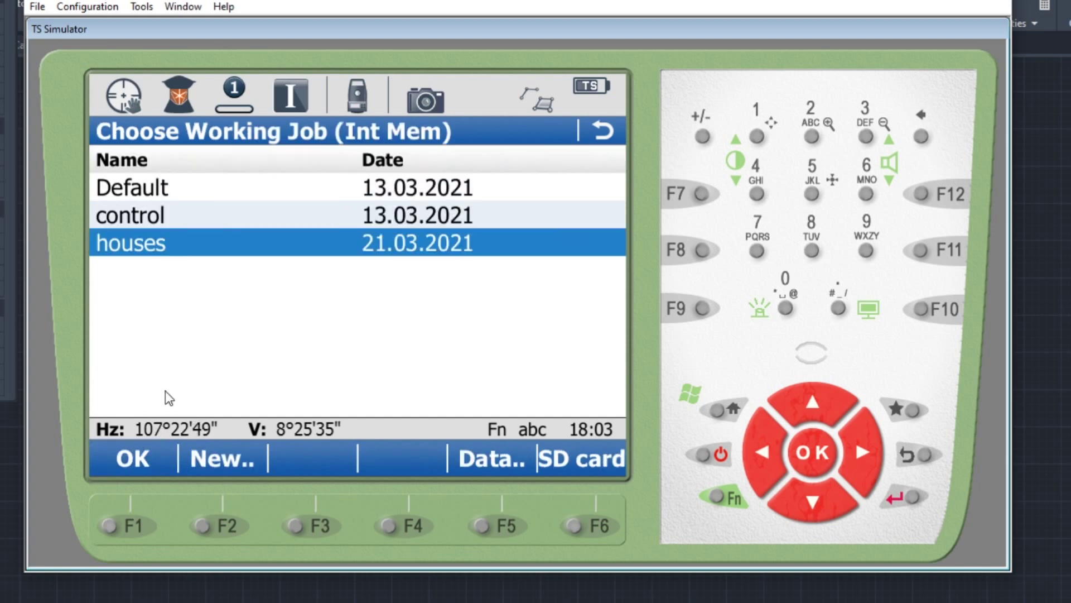
{"action": "left_click", "coordinate": [139, 460]}
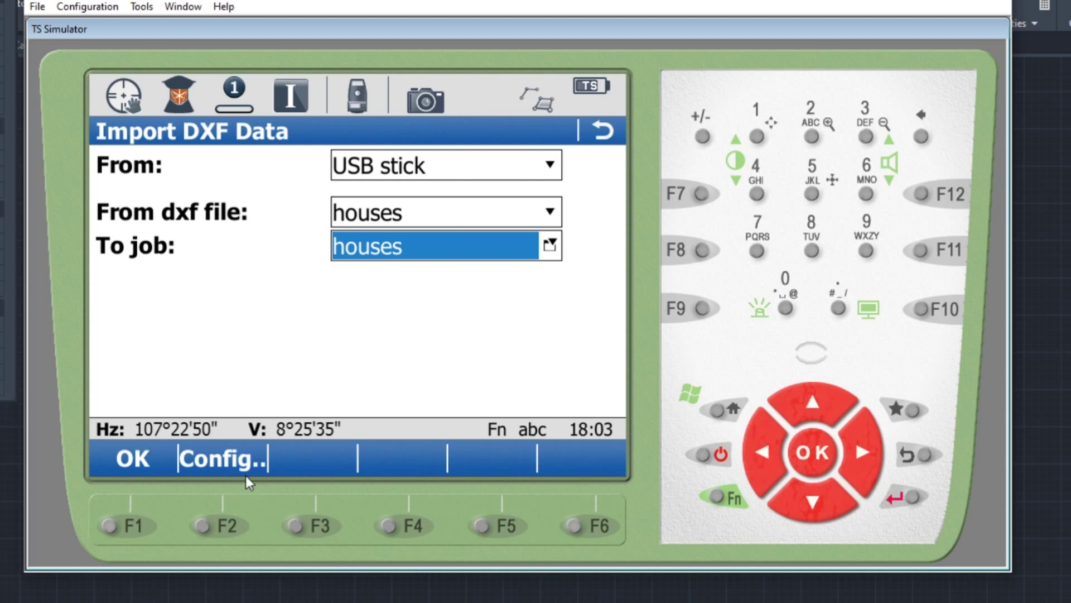
{"action": "left_click", "coordinate": [234, 458]}
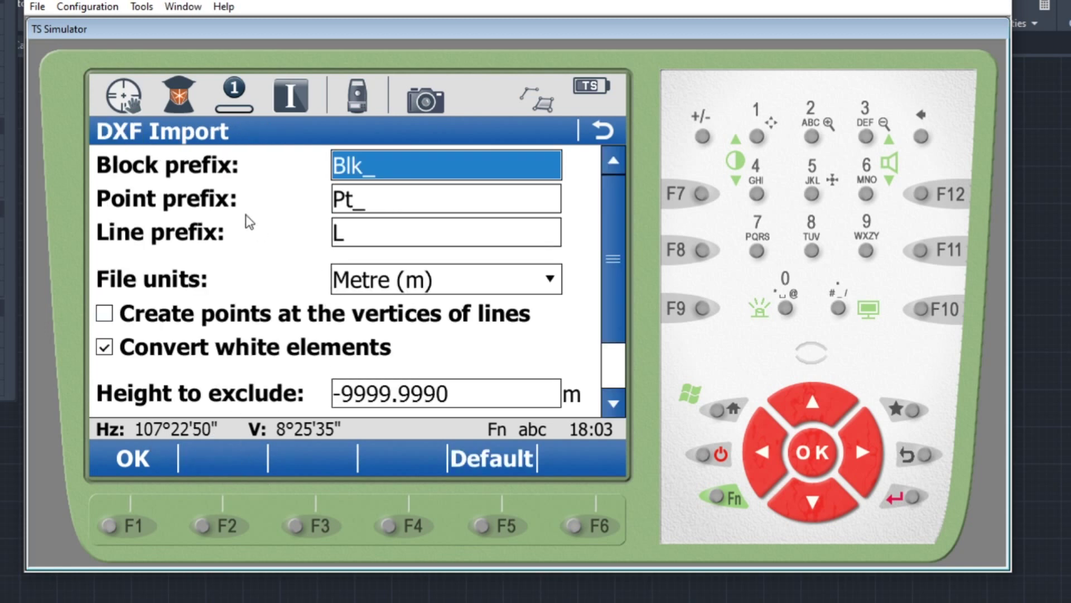
Step: Check the Point and Line prefix settings in the DXF import configuration
{"action": "left_click", "coordinate": [335, 231]}
{"action": "left_click", "coordinate": [365, 169]}
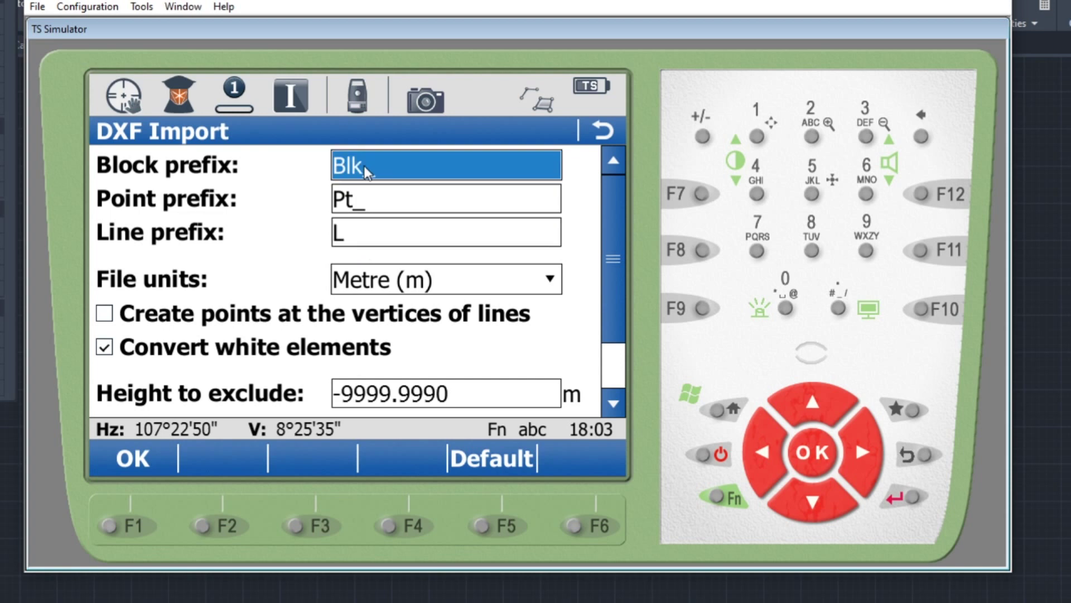
{"action": "left_click", "coordinate": [388, 199]}
{"action": "left_click", "coordinate": [367, 231]}
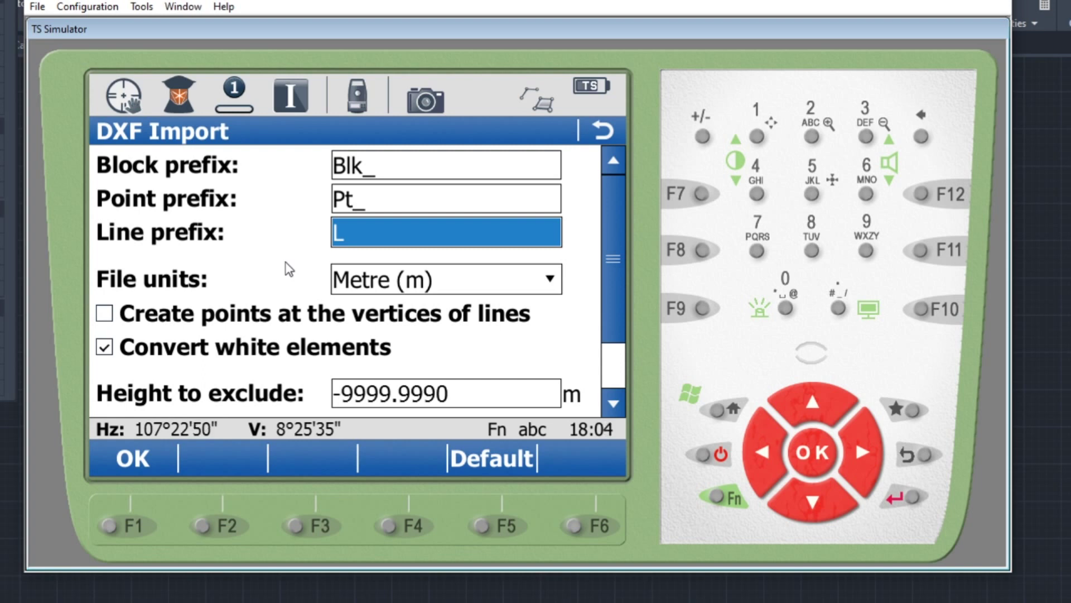
Step: Set the file units to Metre (m) and import the houses DXF into the houses job
{"action": "left_click", "coordinate": [388, 279]}
{"action": "left_click", "coordinate": [387, 278]}
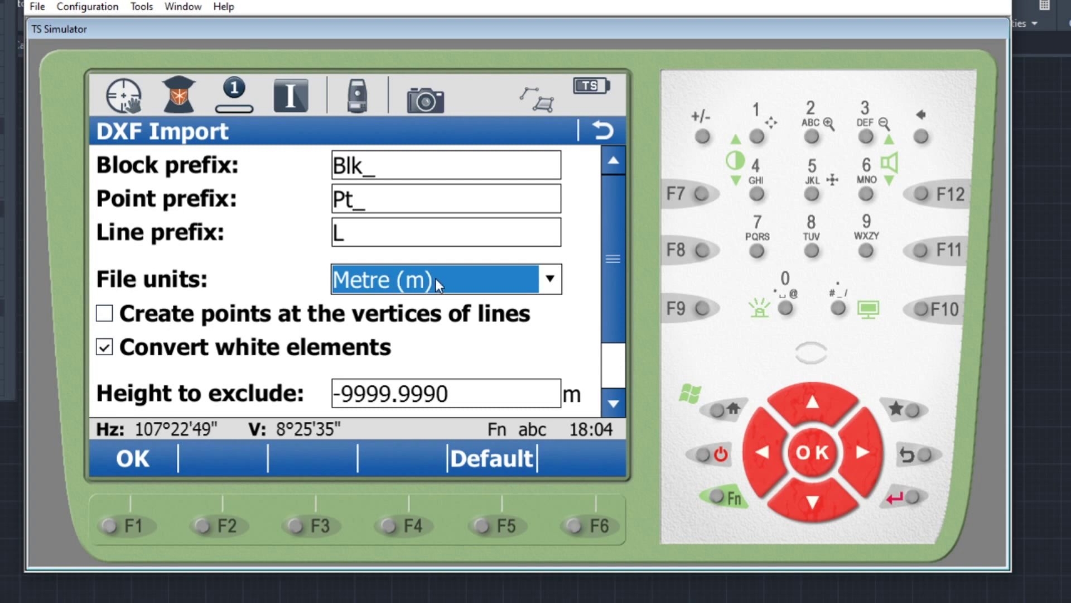
{"action": "left_click", "coordinate": [551, 279]}
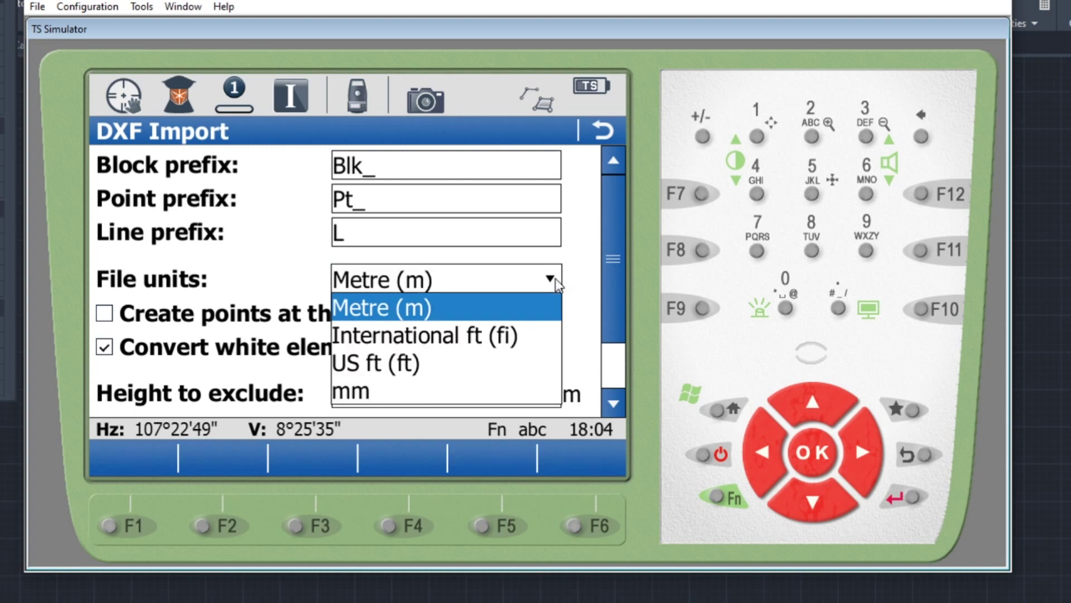
{"action": "left_click", "coordinate": [381, 390]}
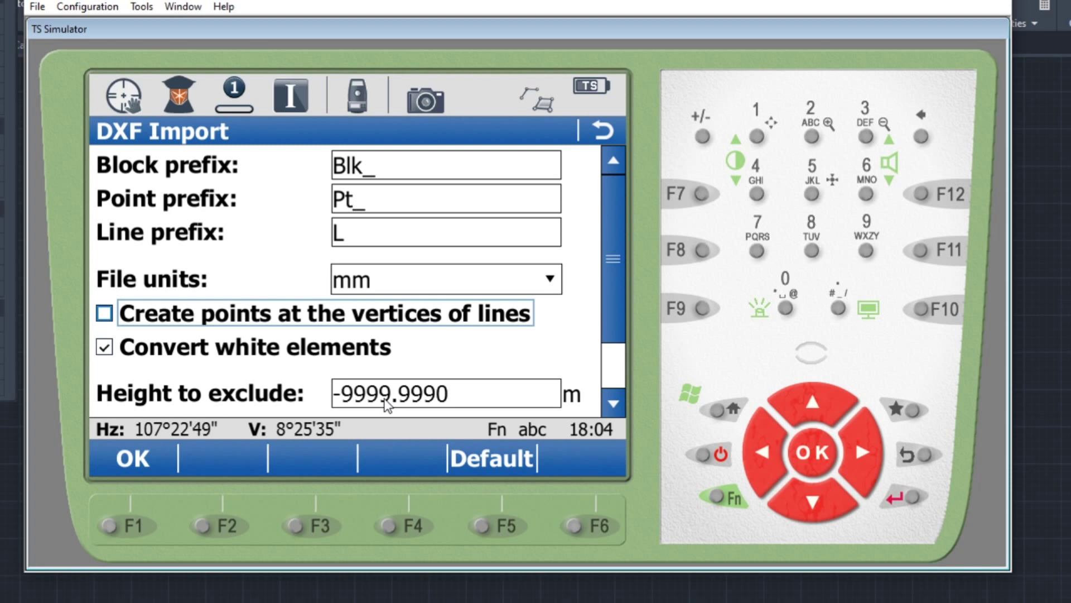
{"action": "left_click", "coordinate": [550, 278]}
{"action": "left_click", "coordinate": [422, 310]}
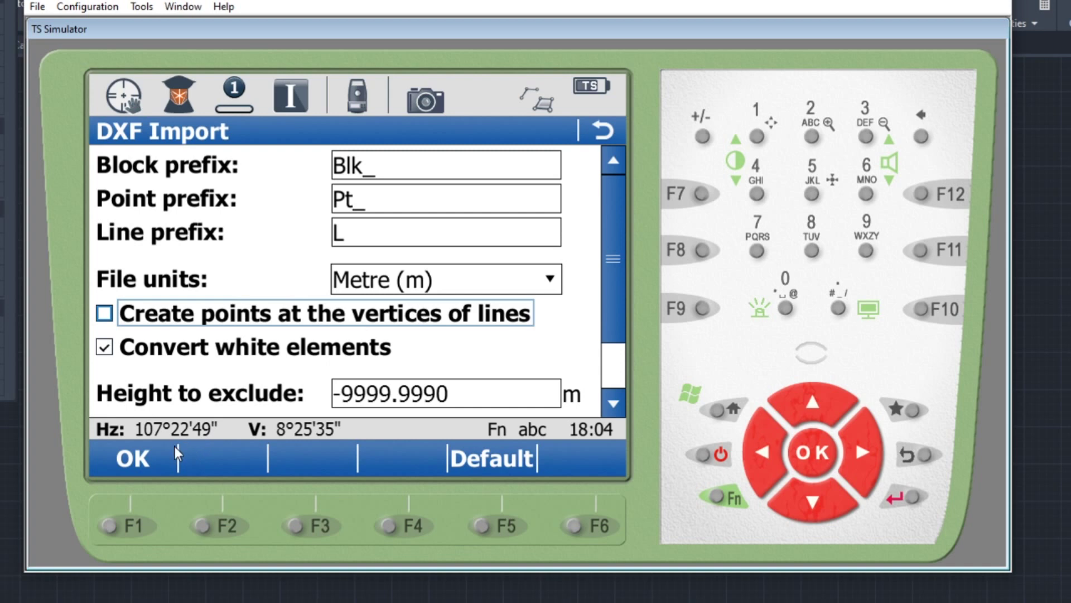
{"action": "left_click", "coordinate": [134, 461]}
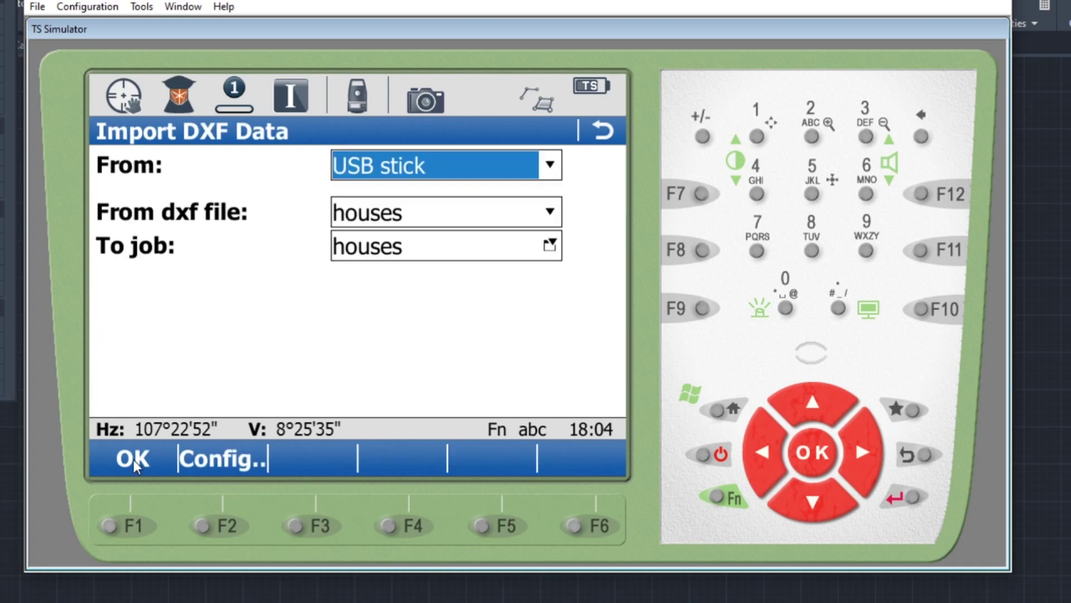
{"action": "left_click", "coordinate": [133, 459]}
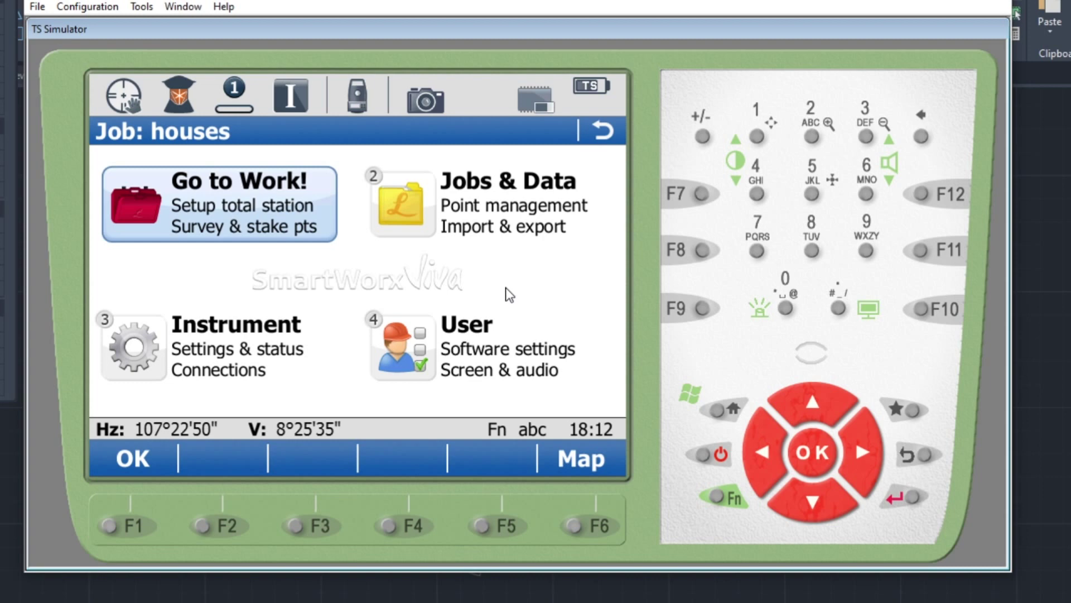
Step: Show the houses job on the map and zoom in on the southern house
{"action": "left_click", "coordinate": [585, 454]}
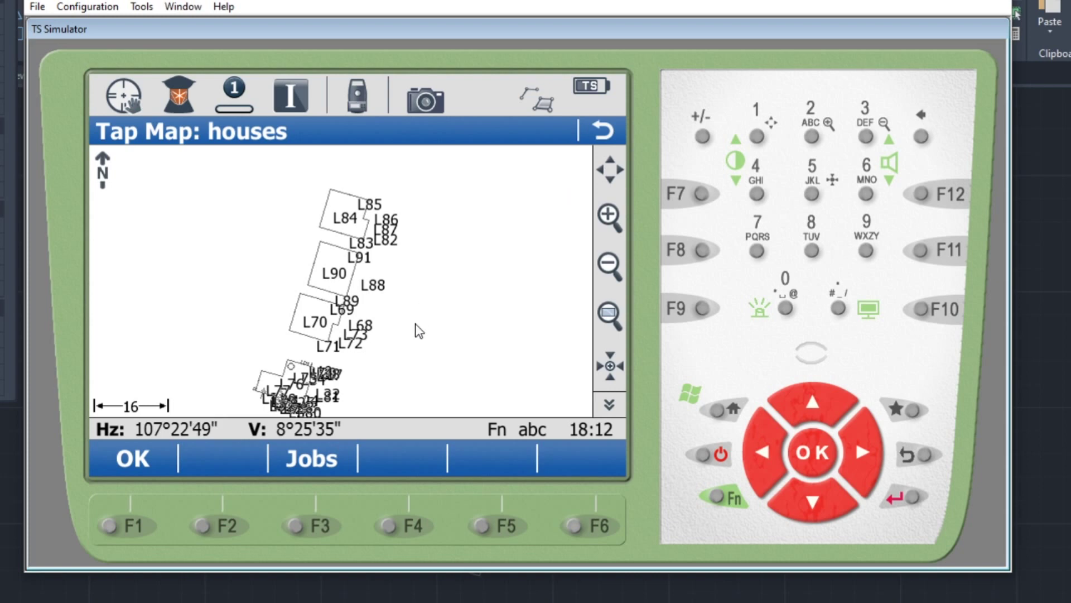
{"action": "left_click_drag", "start_coordinate": [414, 323], "coordinate": [404, 284]}
{"action": "left_click_drag", "start_coordinate": [393, 355], "coordinate": [466, 267]}
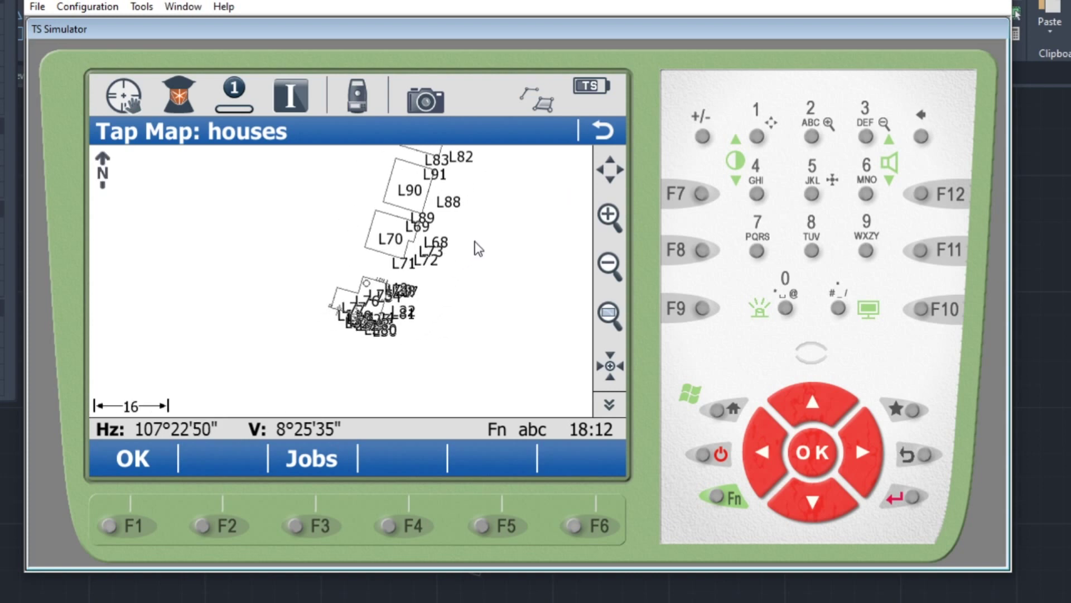
{"action": "left_click_drag", "start_coordinate": [447, 313], "coordinate": [489, 244]}
{"action": "left_click", "coordinate": [609, 215]}
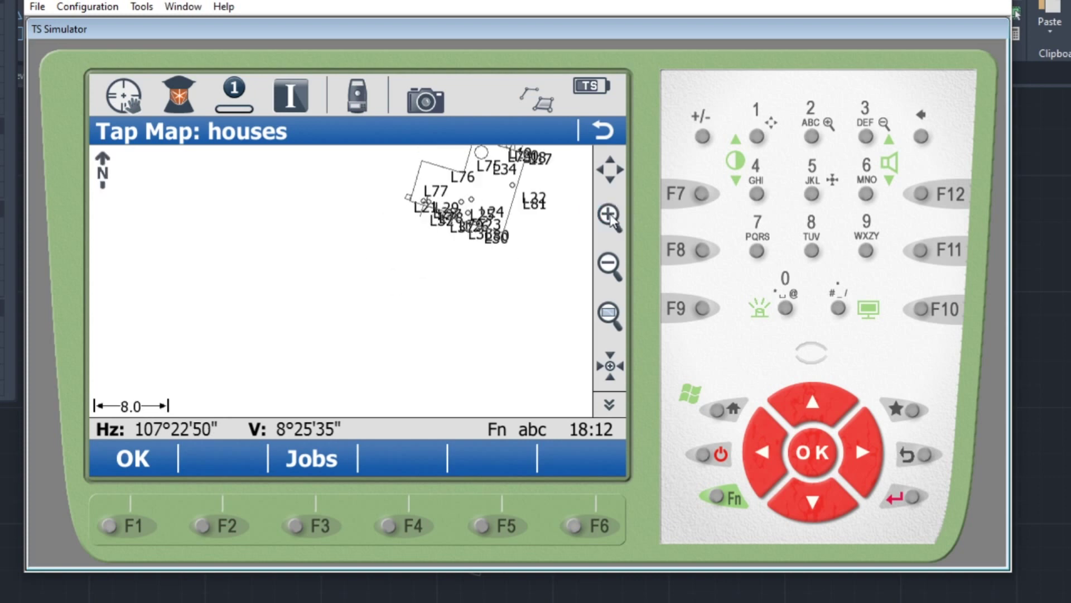
{"action": "left_click", "coordinate": [609, 216]}
{"action": "left_click_drag", "start_coordinate": [542, 263], "coordinate": [236, 326]}
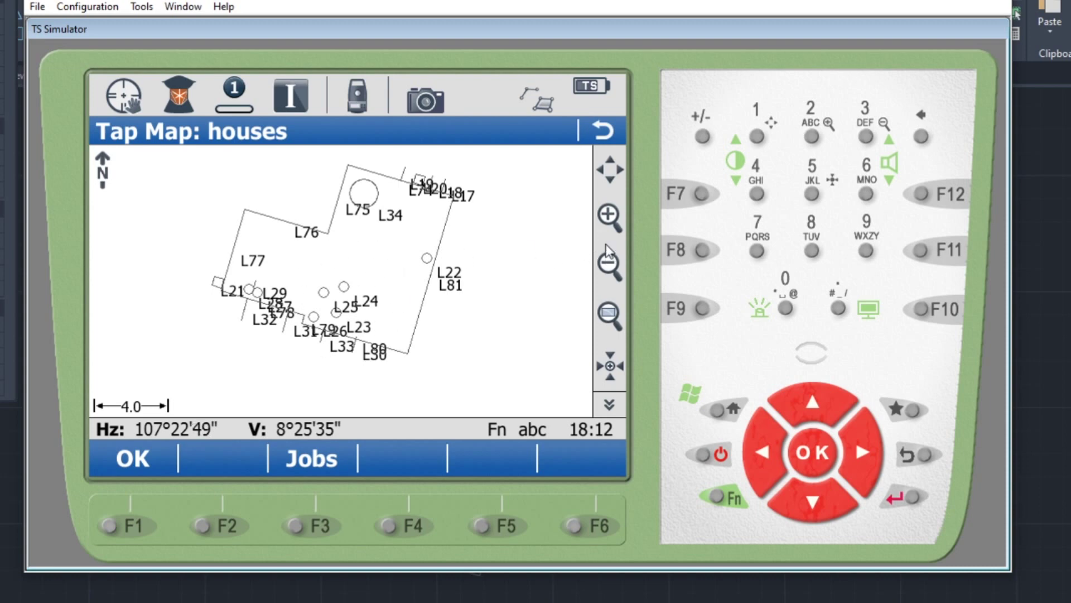
{"action": "left_click", "coordinate": [610, 219]}
{"action": "left_click_drag", "start_coordinate": [537, 305], "coordinate": [555, 255]}
{"action": "left_click", "coordinate": [607, 272]}
{"action": "left_click", "coordinate": [608, 271]}
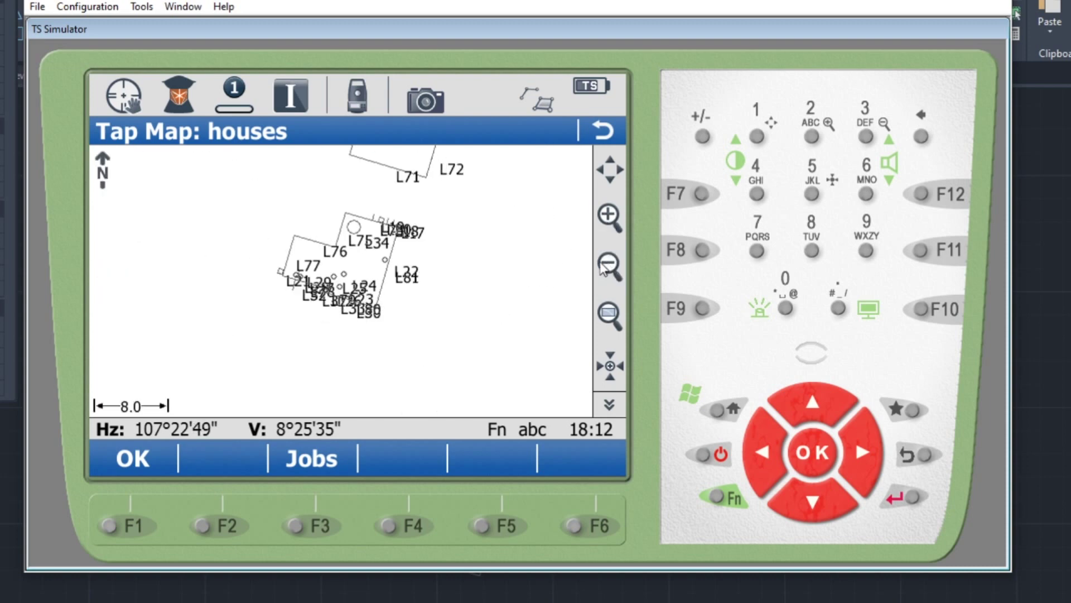
{"action": "left_click_drag", "start_coordinate": [513, 201], "coordinate": [522, 266]}
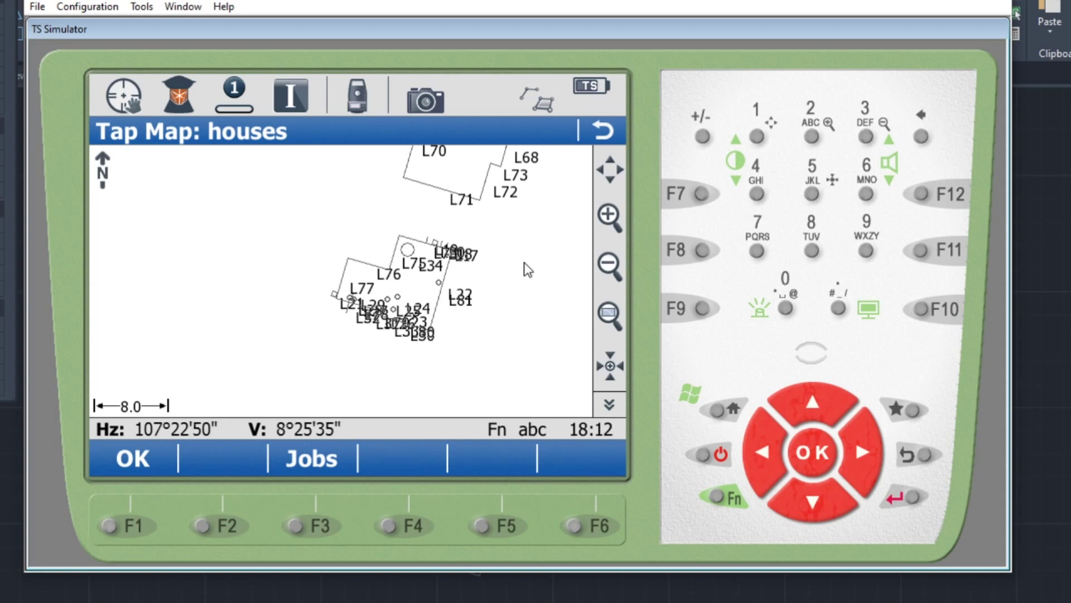
{"action": "left_click_drag", "start_coordinate": [534, 246], "coordinate": [443, 301]}
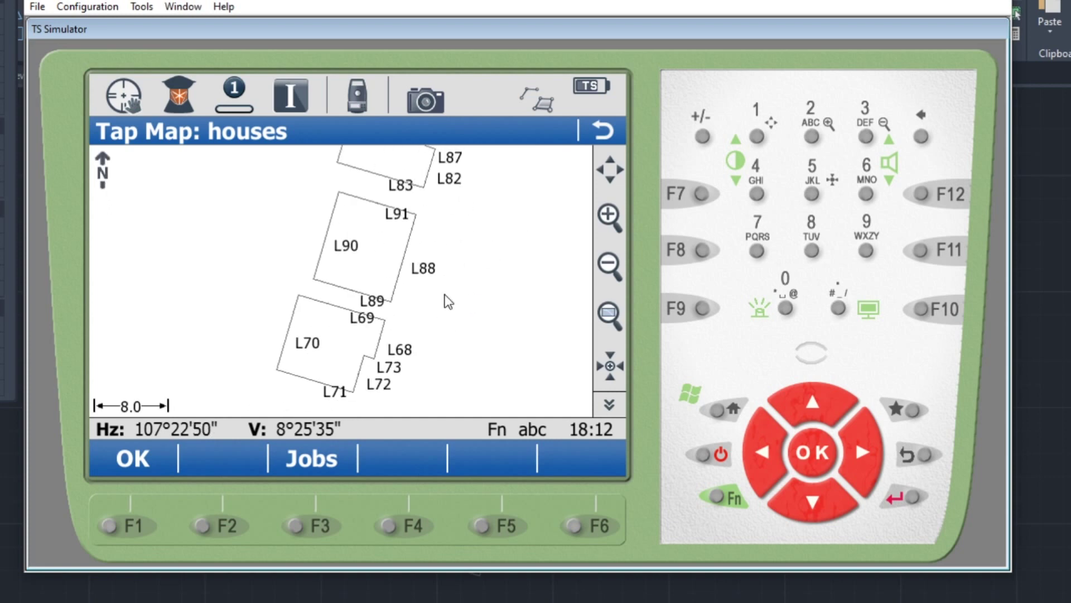
{"action": "left_click_drag", "start_coordinate": [421, 349], "coordinate": [456, 249]}
{"action": "left_click", "coordinate": [609, 217]}
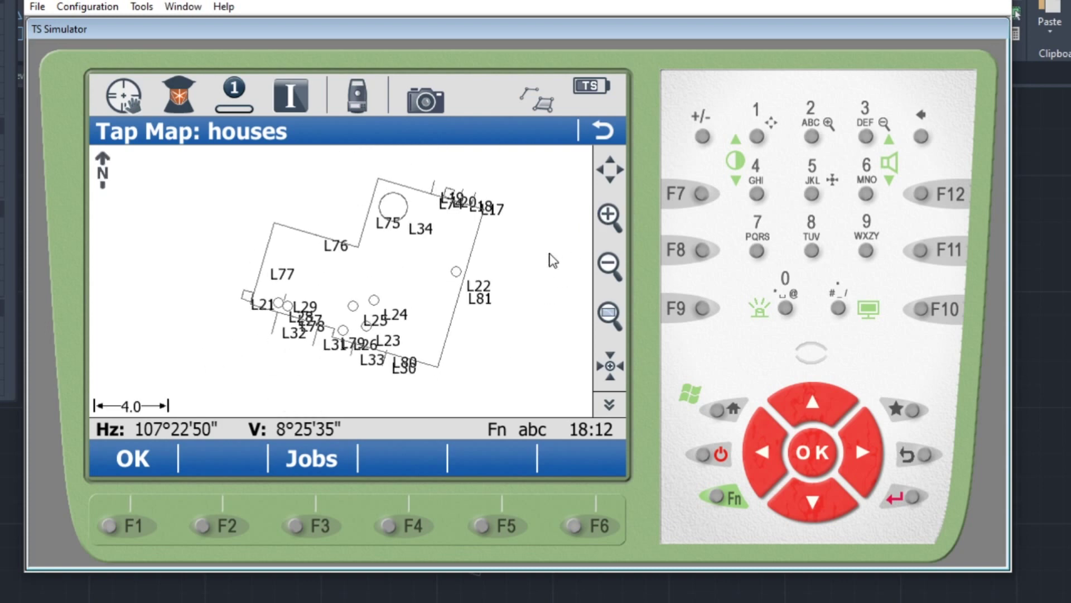
Step: Select the L34 circle, L22 point and L19 point and bring up their actions
{"action": "left_click", "coordinate": [394, 206]}
{"action": "left_click", "coordinate": [456, 272]}
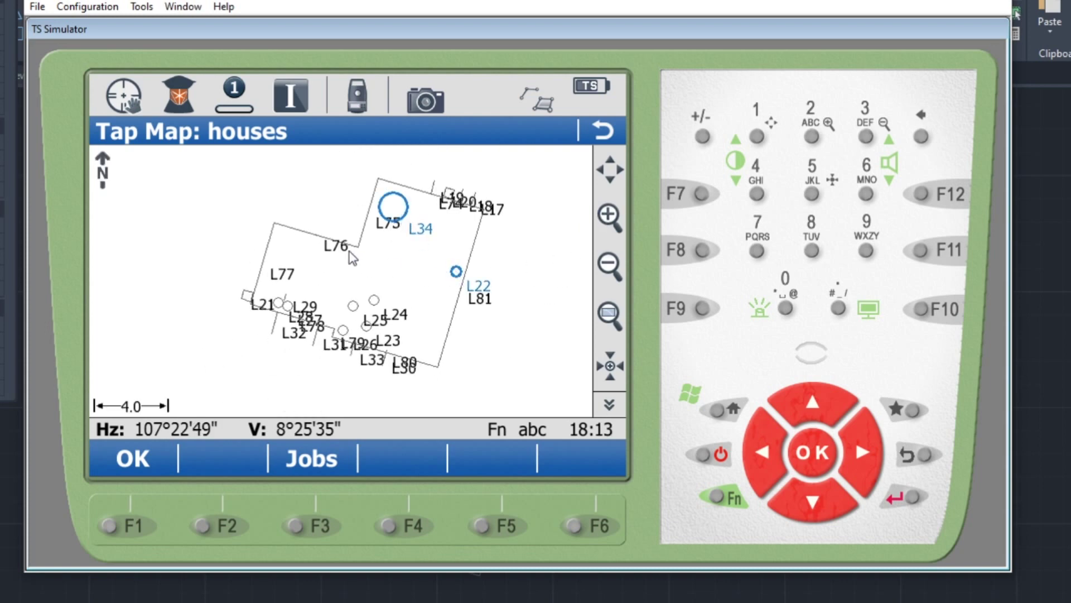
{"action": "left_click", "coordinate": [433, 186]}
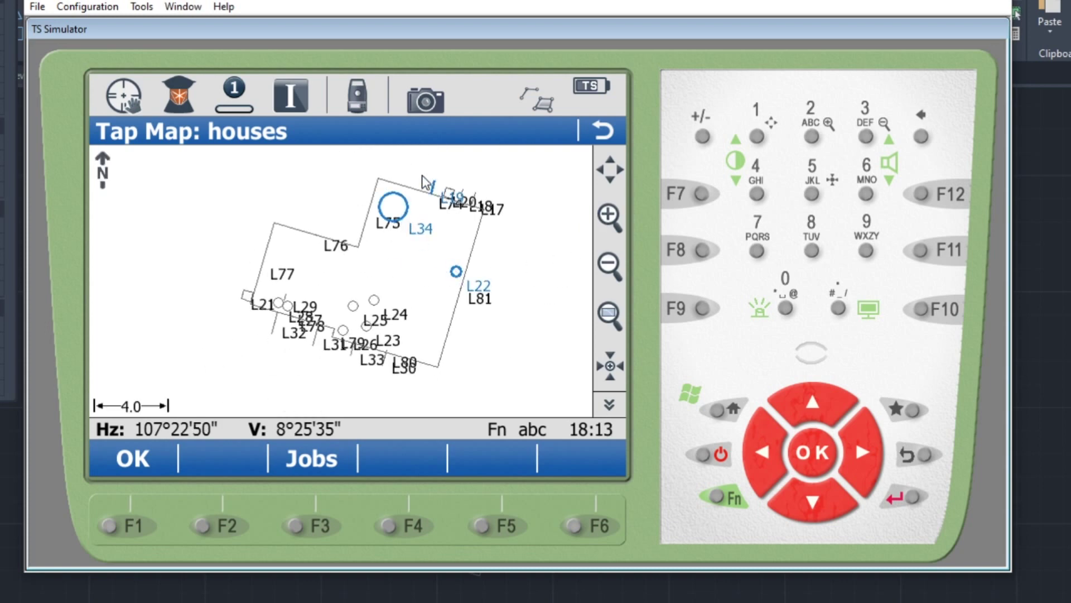
{"action": "right_click", "coordinate": [320, 186]}
Step: Delete the three selected points, then select line L85 on the L82–L87 house and bring up its actions
{"action": "left_click", "coordinate": [300, 216]}
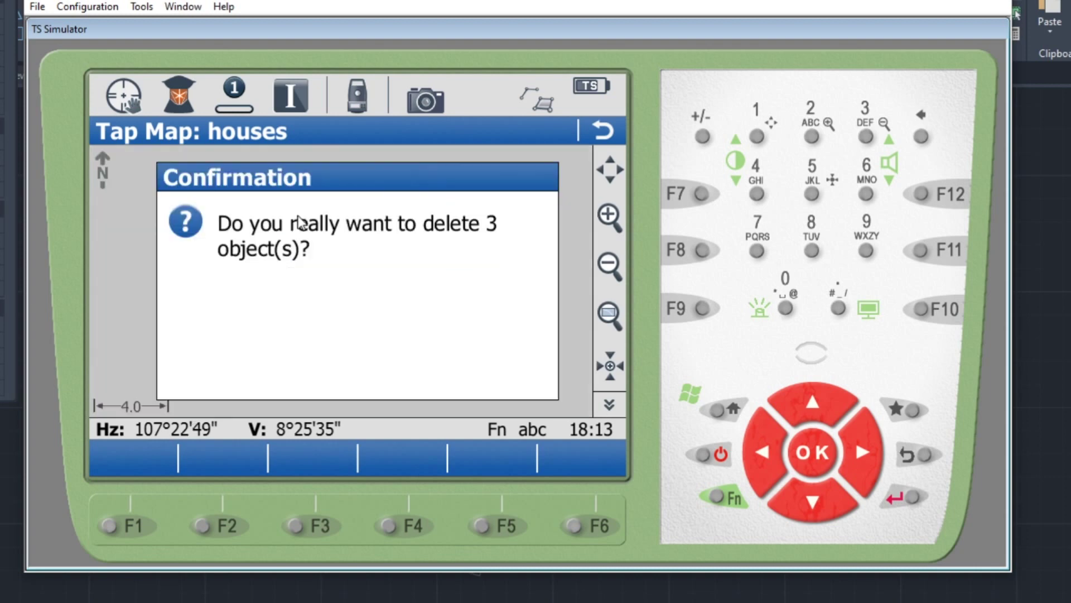
{"action": "left_click", "coordinate": [596, 462]}
{"action": "left_click_drag", "start_coordinate": [451, 252], "coordinate": [408, 326]}
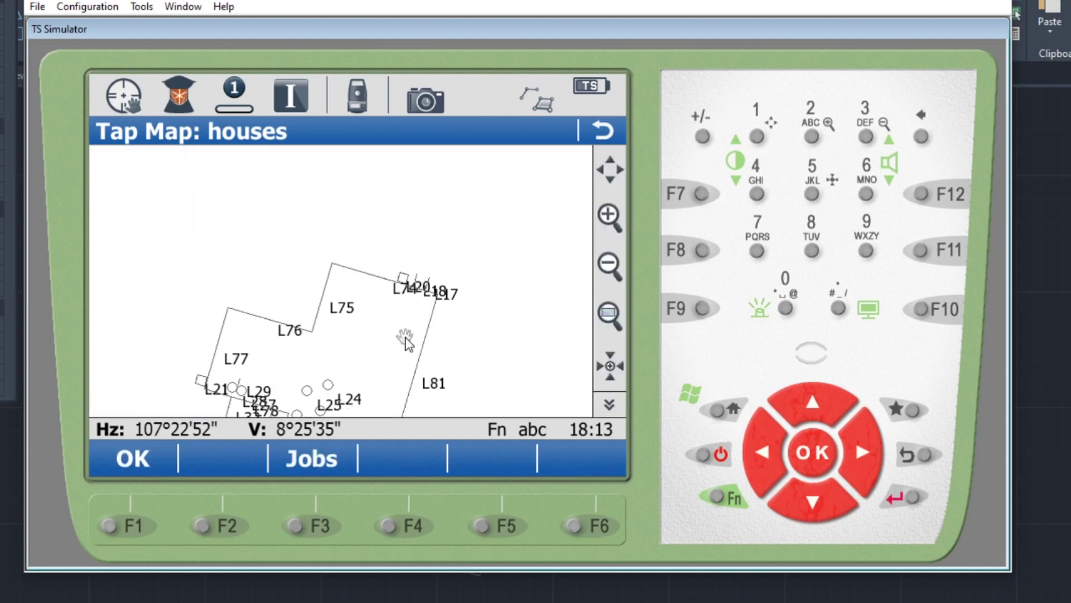
{"action": "left_click_drag", "start_coordinate": [514, 234], "coordinate": [427, 309]}
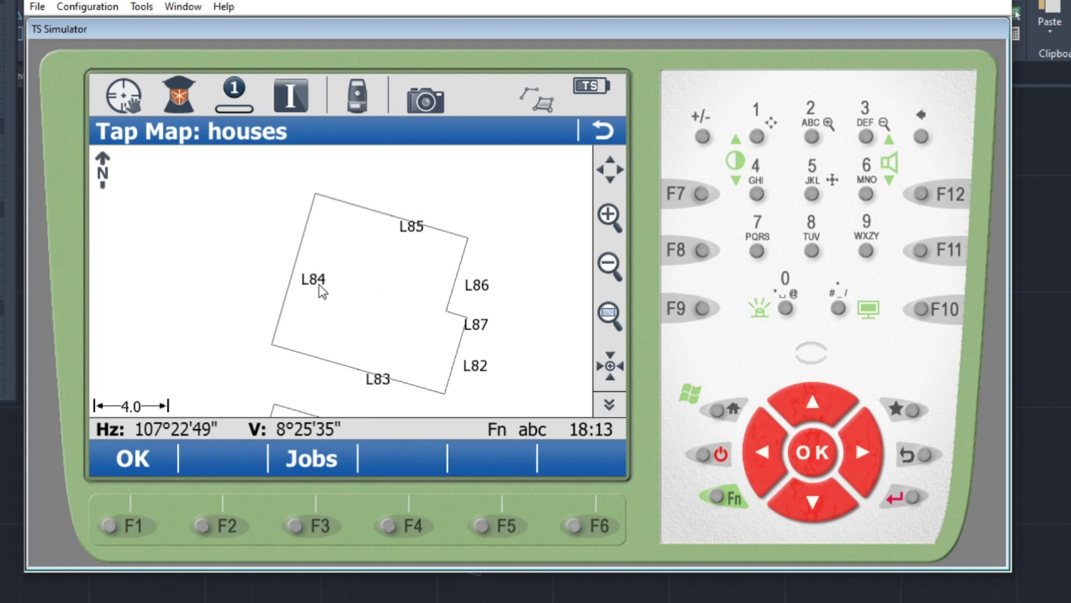
{"action": "left_click", "coordinate": [375, 211]}
{"action": "left_click_drag", "start_coordinate": [433, 191], "coordinate": [406, 208]}
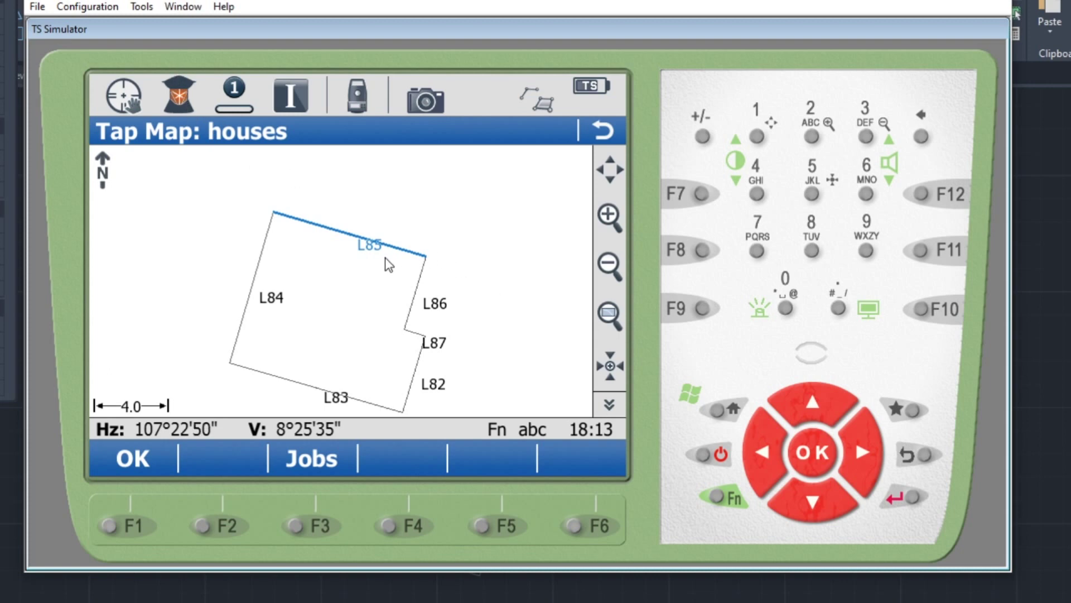
{"action": "right_click", "coordinate": [478, 204]}
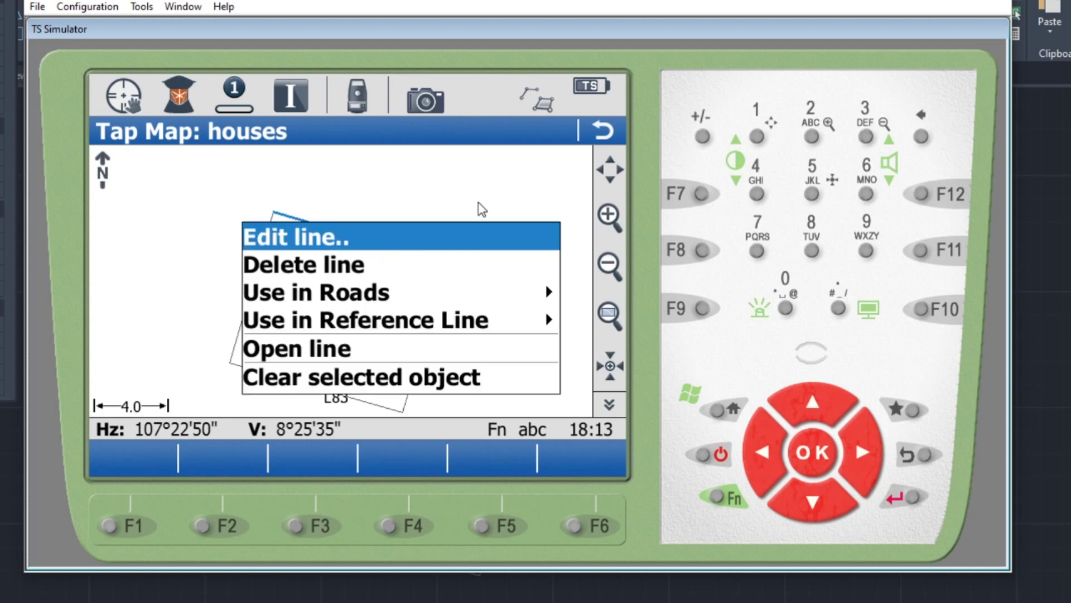
Step: Stake out line L85 as a reference line with zero offsets, measure a distance, then go back
{"action": "left_click", "coordinate": [412, 325]}
{"action": "left_click", "coordinate": [363, 317]}
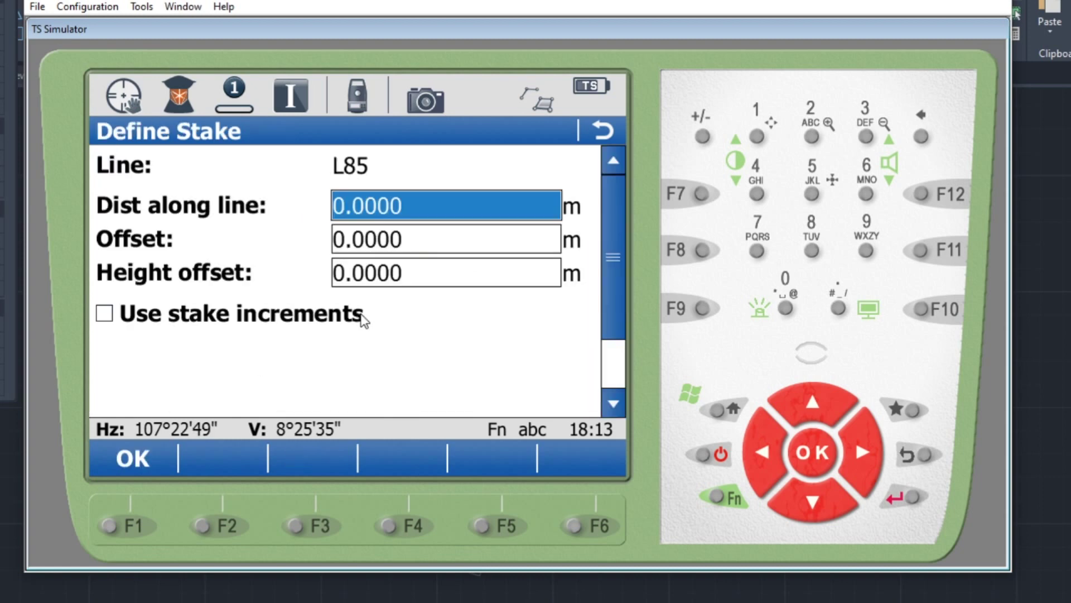
{"action": "left_click", "coordinate": [149, 453]}
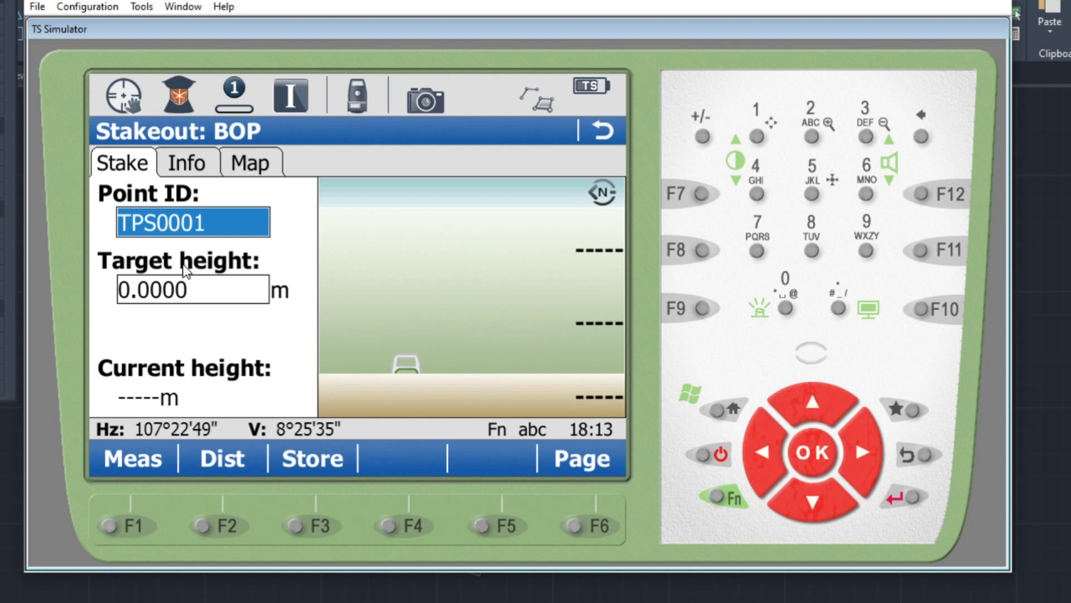
{"action": "left_click", "coordinate": [226, 457]}
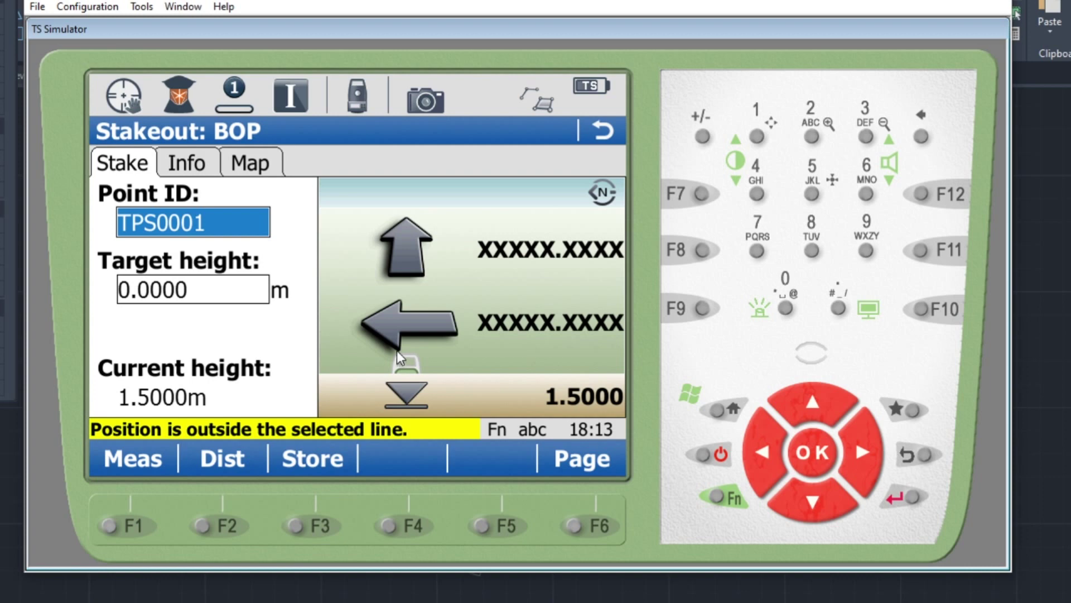
{"action": "left_click", "coordinate": [601, 132]}
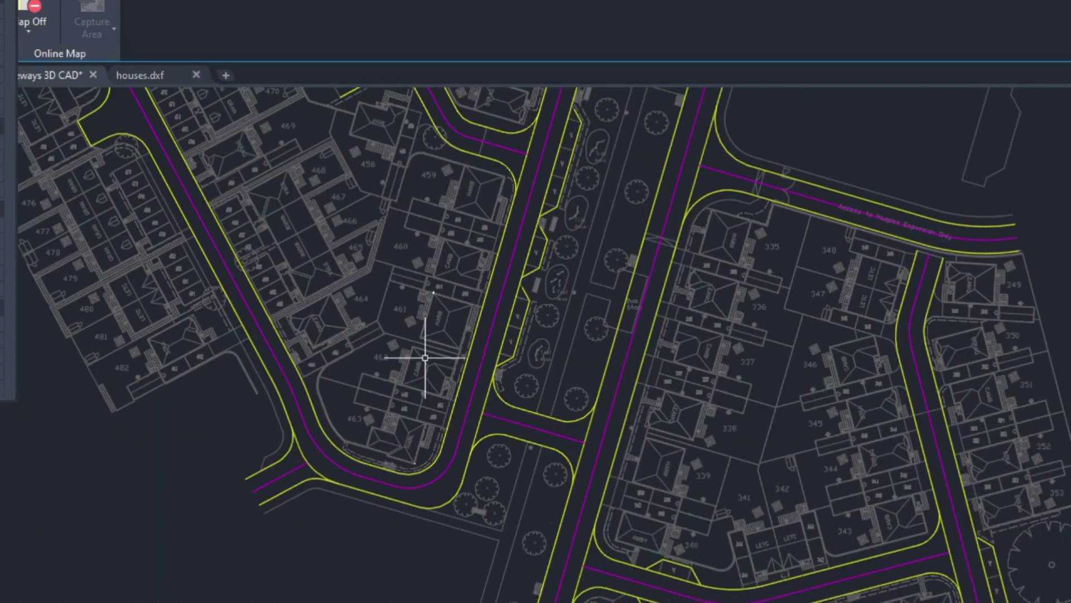
Step: Zoom and pan the Phase 3A Carriageways site plan to centre on plot 461
{"action": "scroll", "coordinate": [550, 334], "scroll_direction": "up", "scroll_amount": 3}
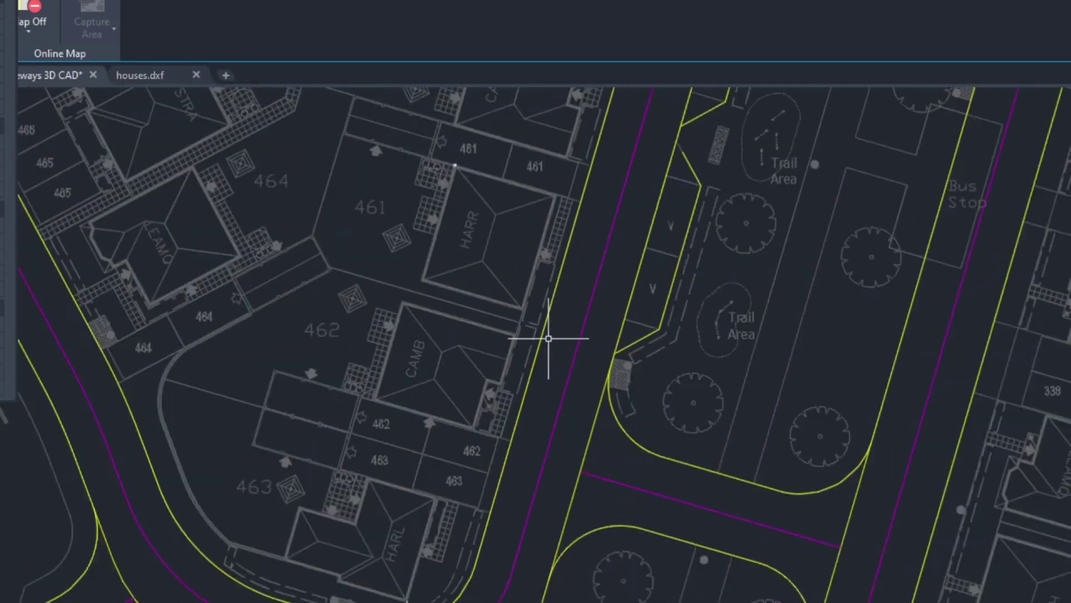
{"action": "scroll", "coordinate": [692, 268], "scroll_direction": "down", "scroll_amount": 3}
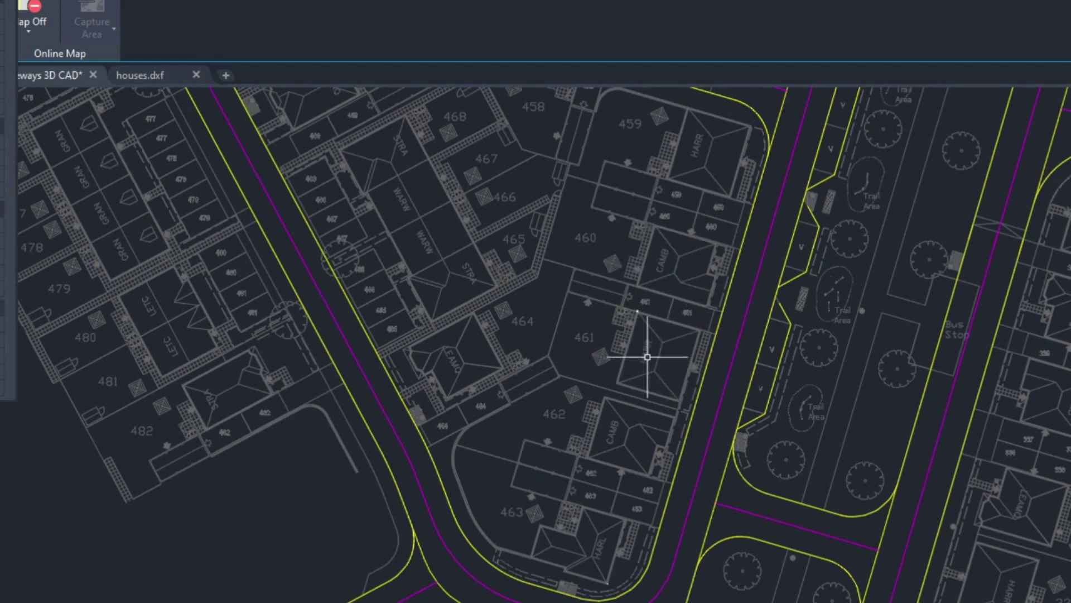
{"action": "middle_click_drag", "start_coordinate": [602, 324], "coordinate": [540, 373]}
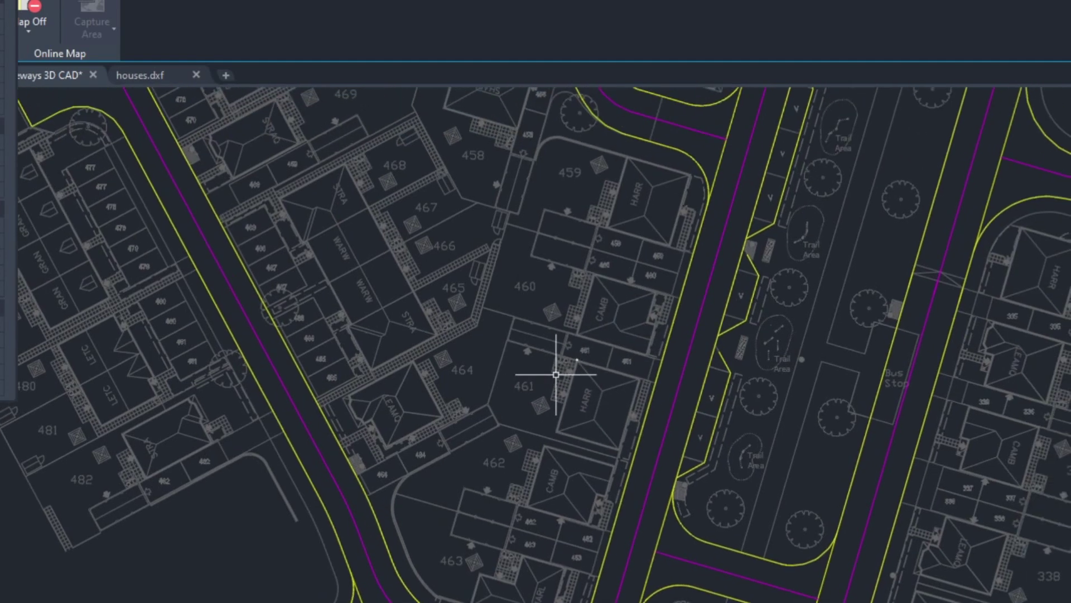